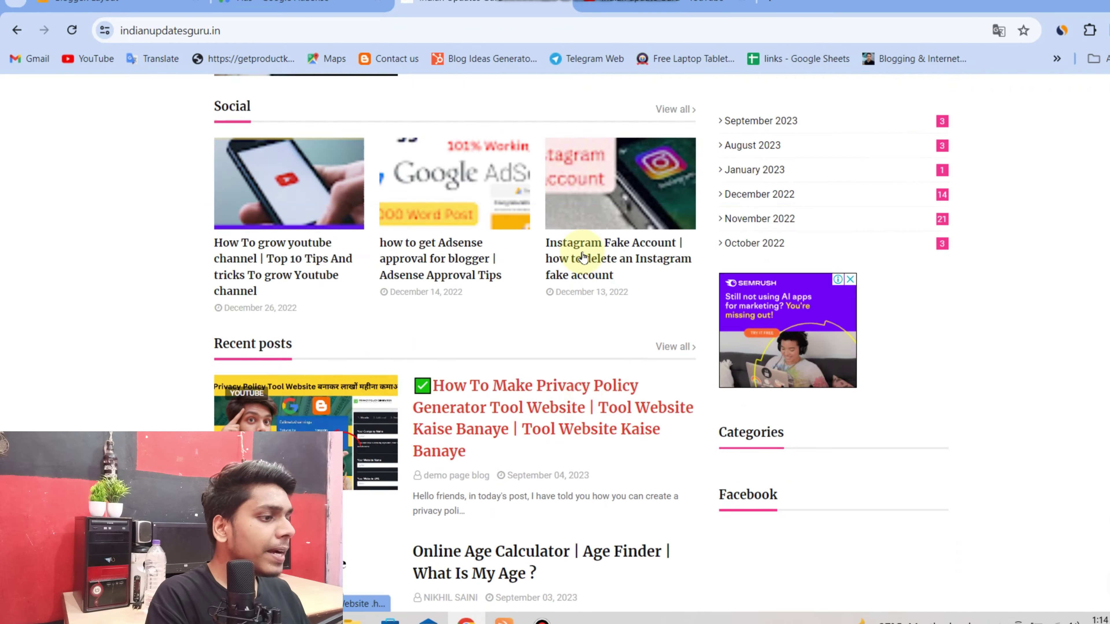
Examine the ad placements in the header, sidebar and post sections of the indianupdatesguru.in home page
scroll(587, 264, up, 2)
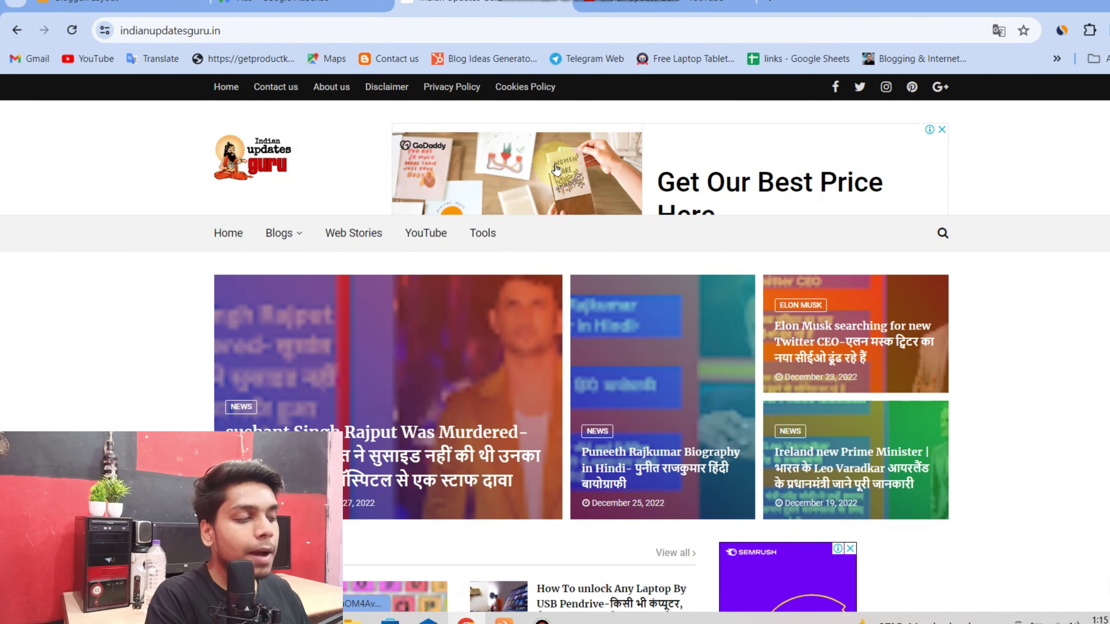
scroll(966, 244, down, 15)
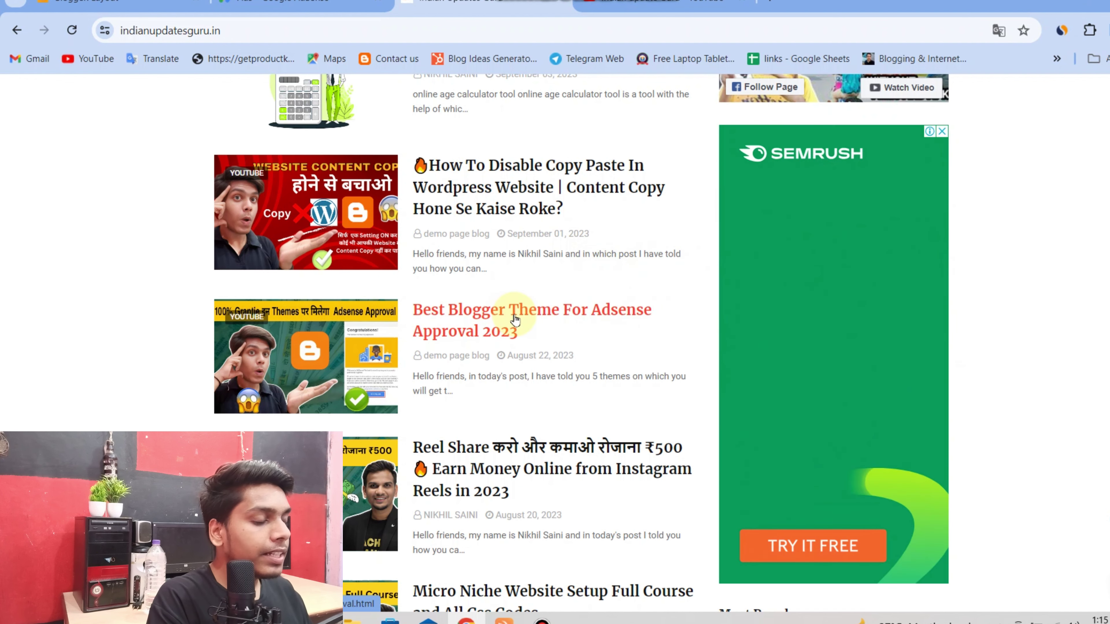
scroll(515, 319, up, 3)
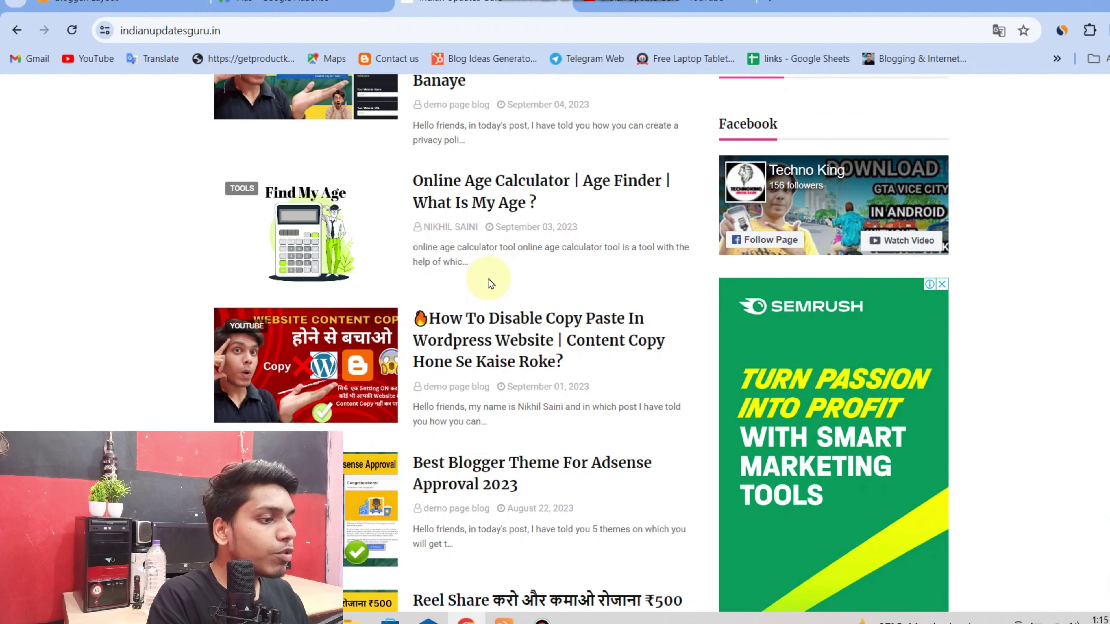
scroll(489, 283, down, 13)
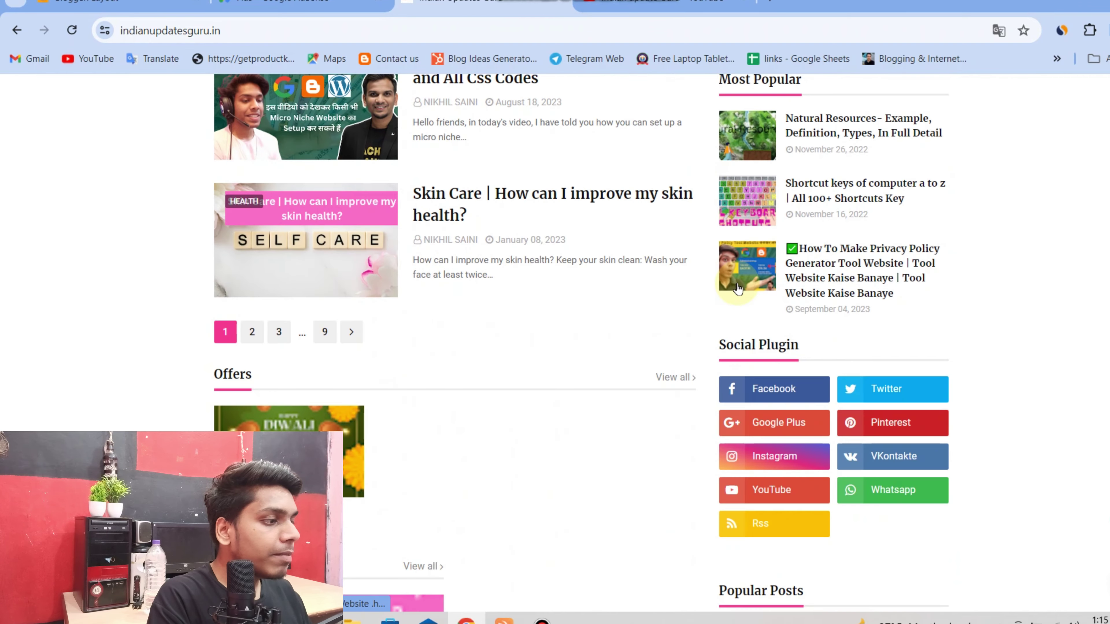
scroll(481, 302, up, 15)
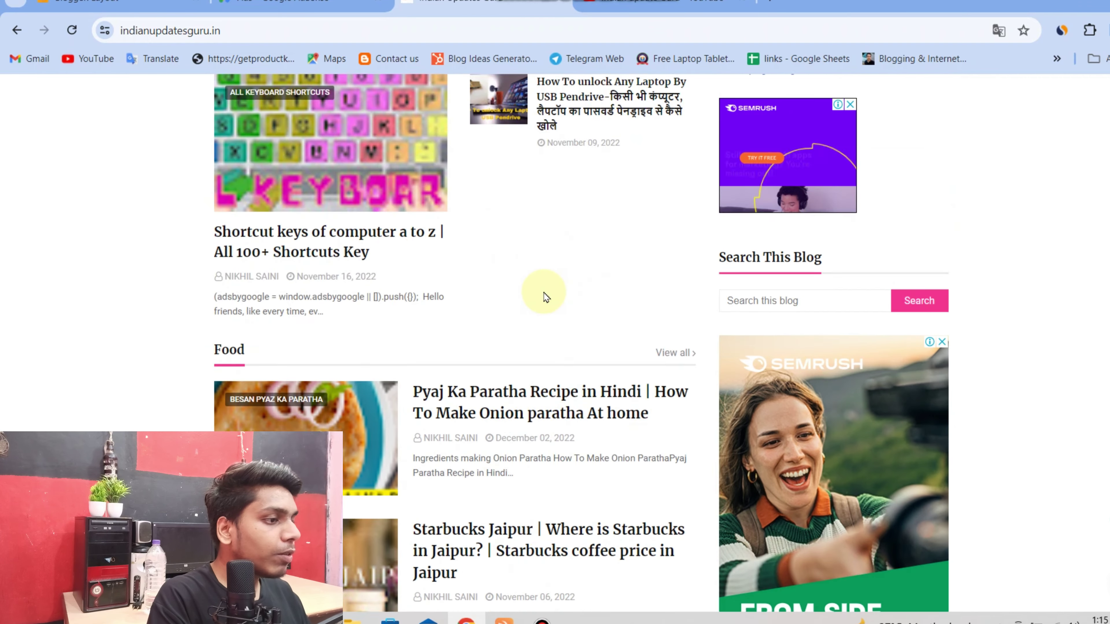
scroll(545, 295, up, 1)
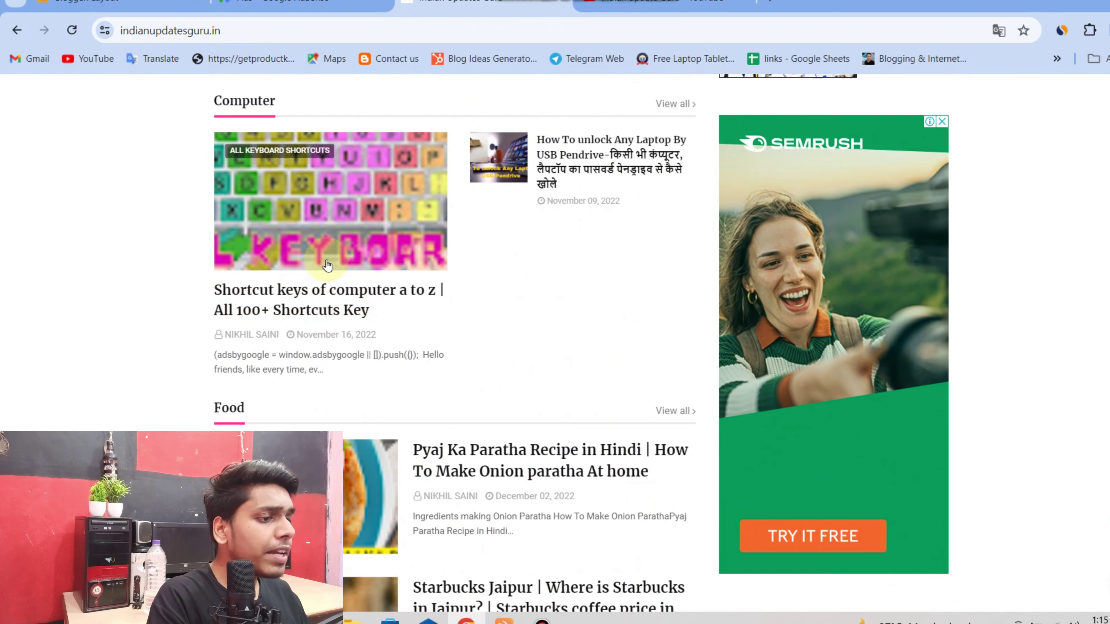
Open the post on computer shortcut keys, examine the ads placed within its content, and return to the home page
click(322, 291)
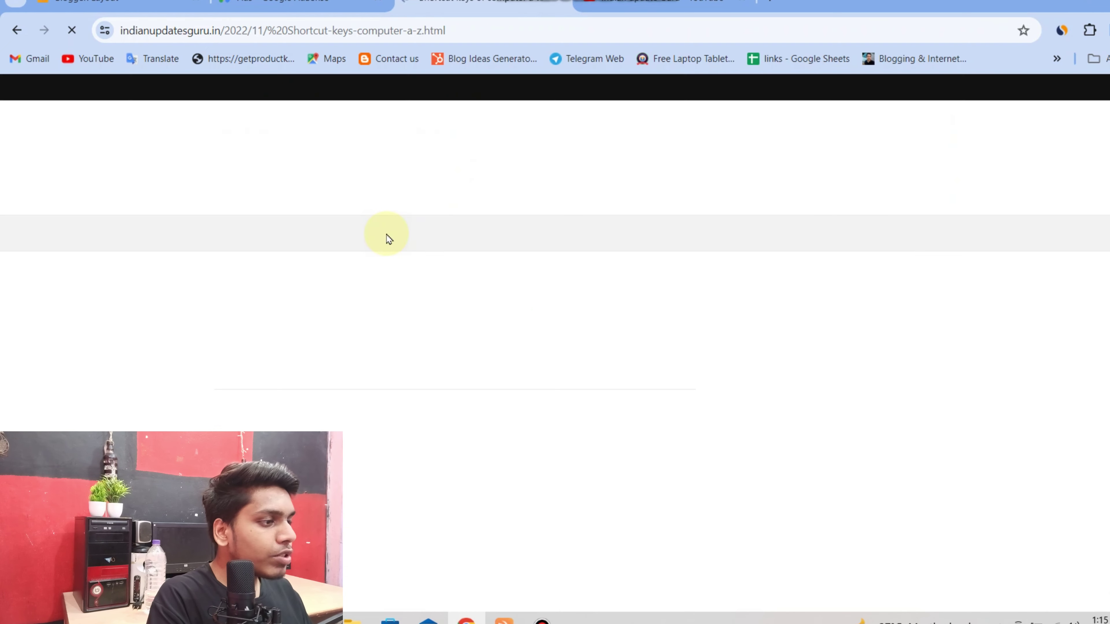
scroll(435, 283, down, 5)
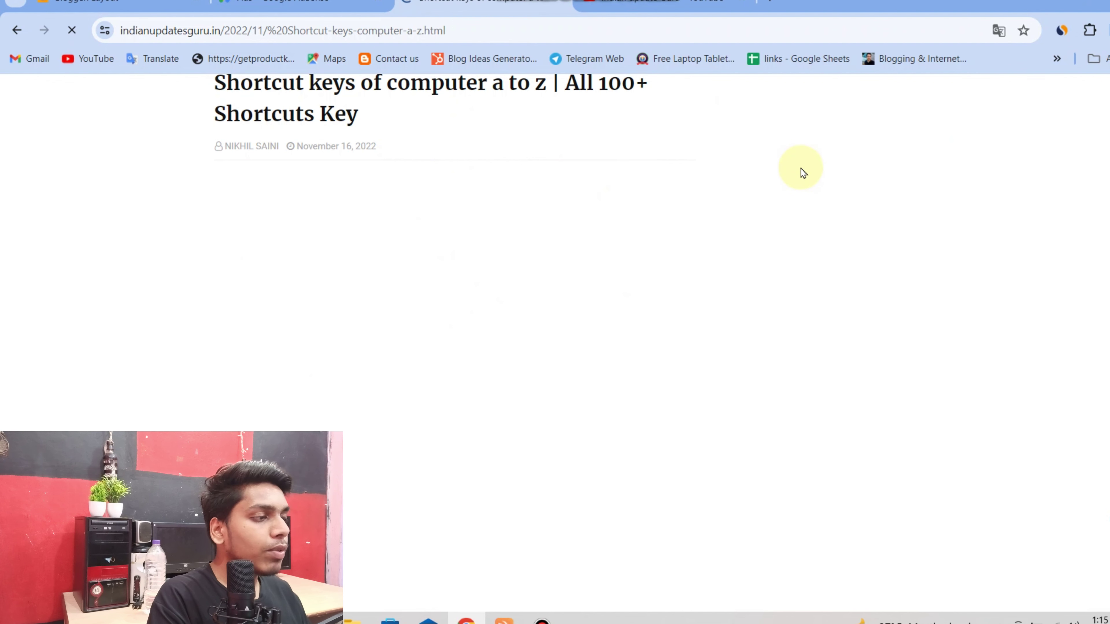
scroll(682, 201, up, 3)
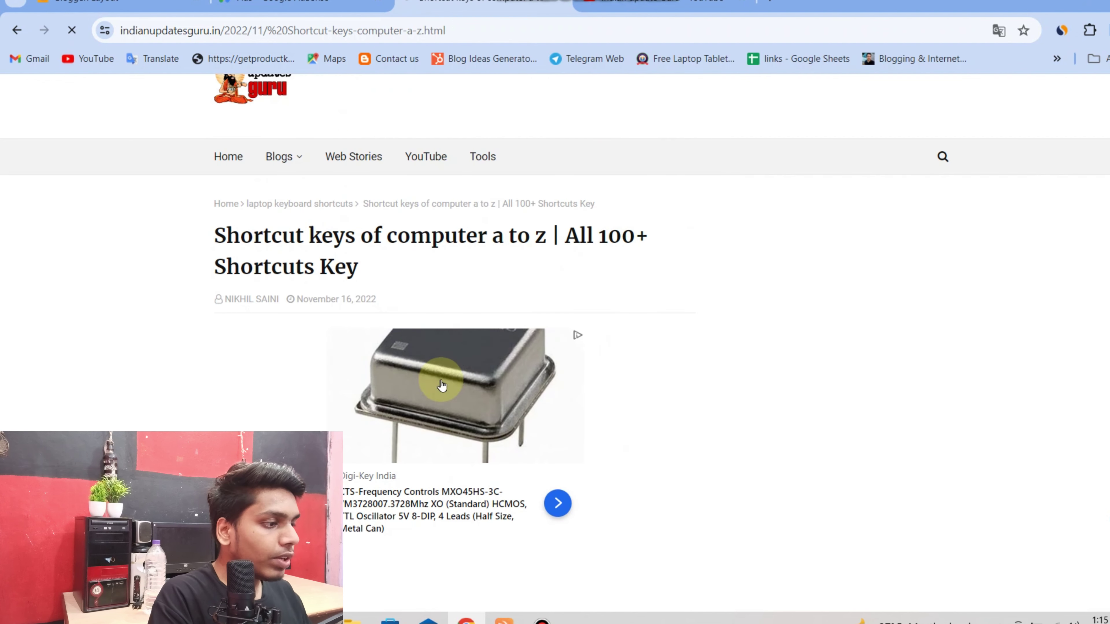
scroll(444, 307, down, 3)
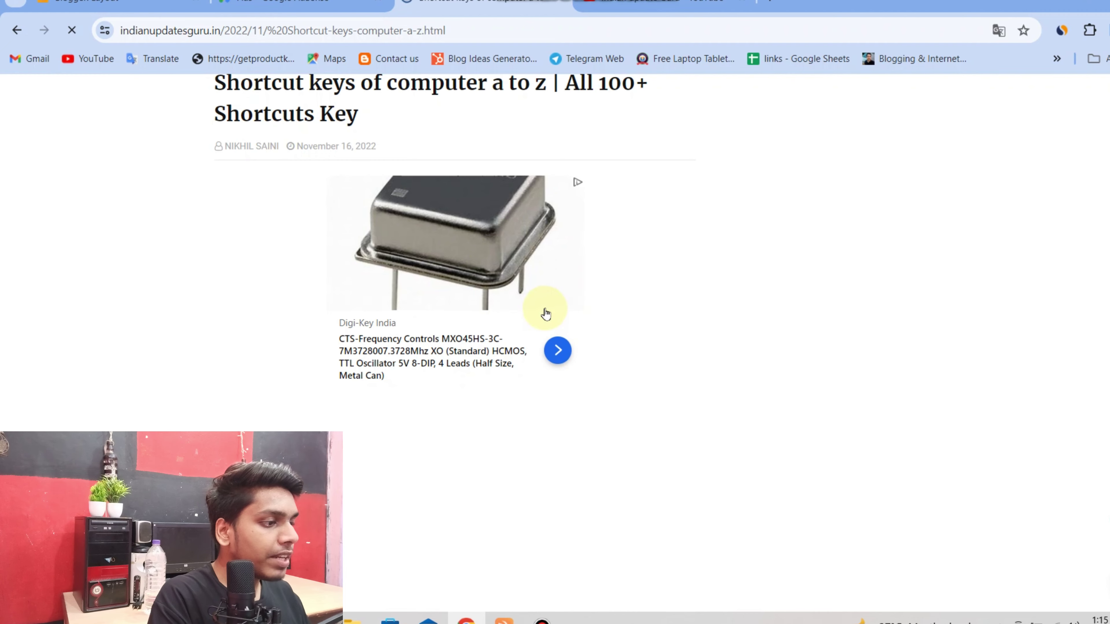
scroll(545, 312, down, 8)
scroll(494, 312, down, 20)
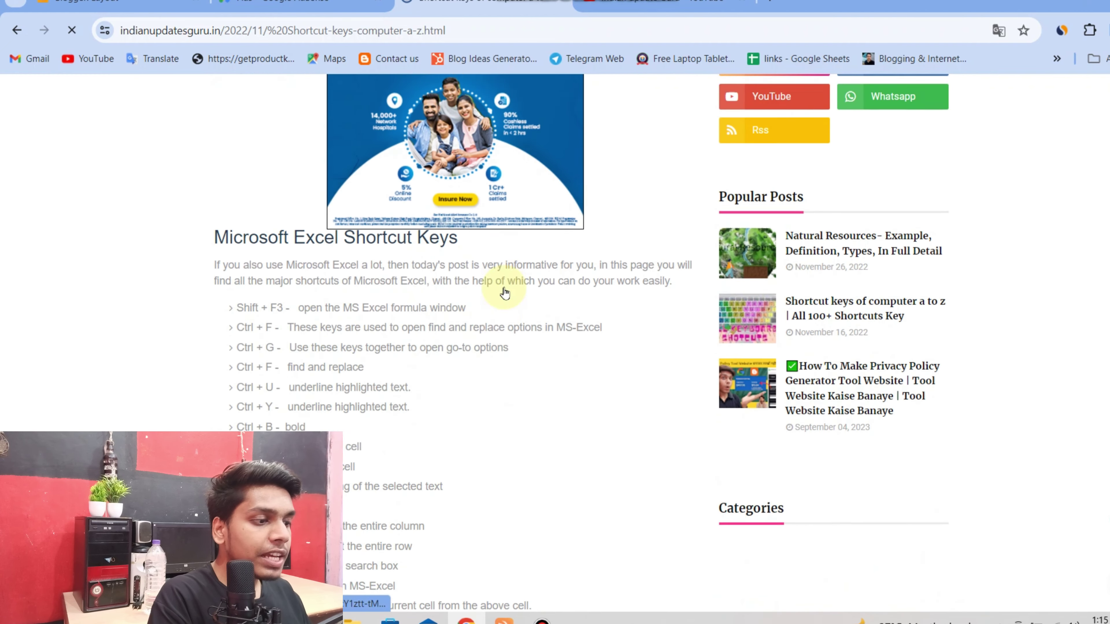
scroll(467, 125, down, 15)
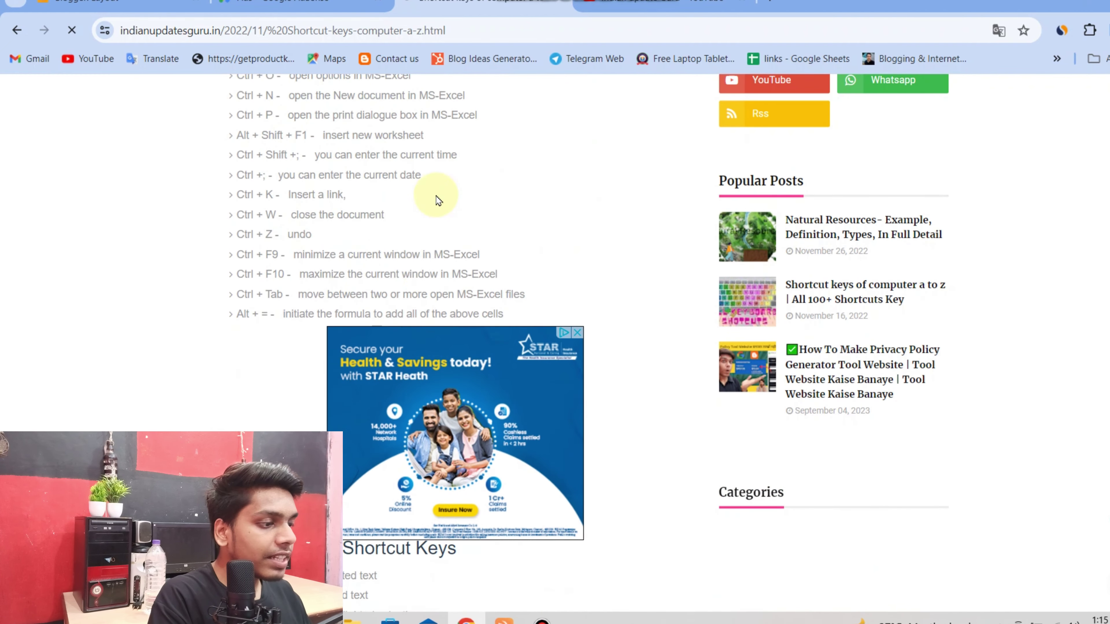
scroll(485, 287, down, 14)
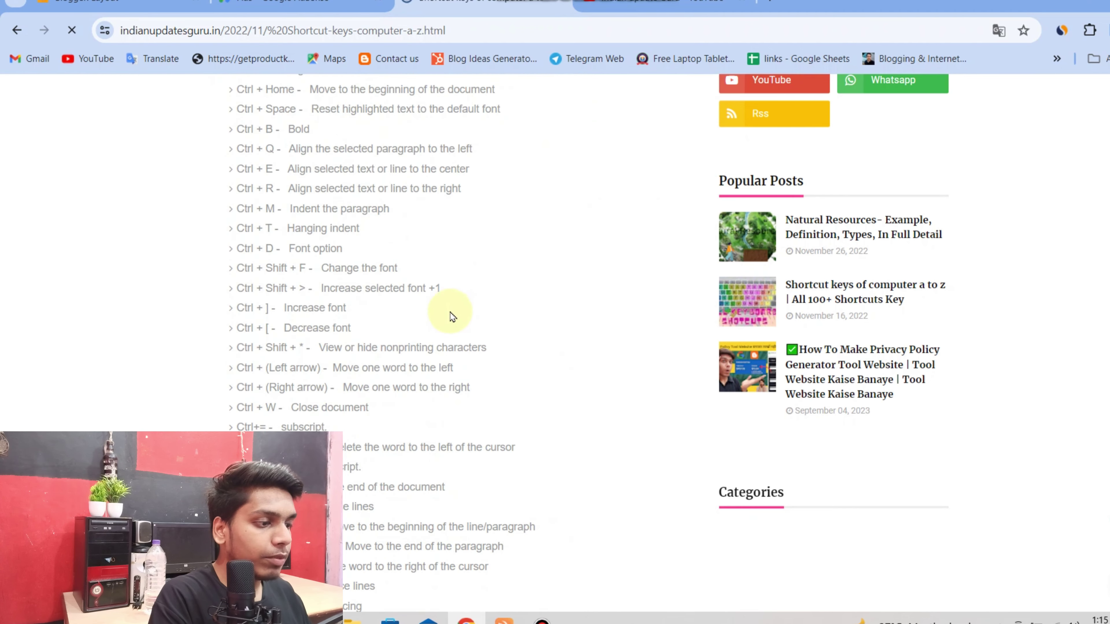
key(alt+Left)
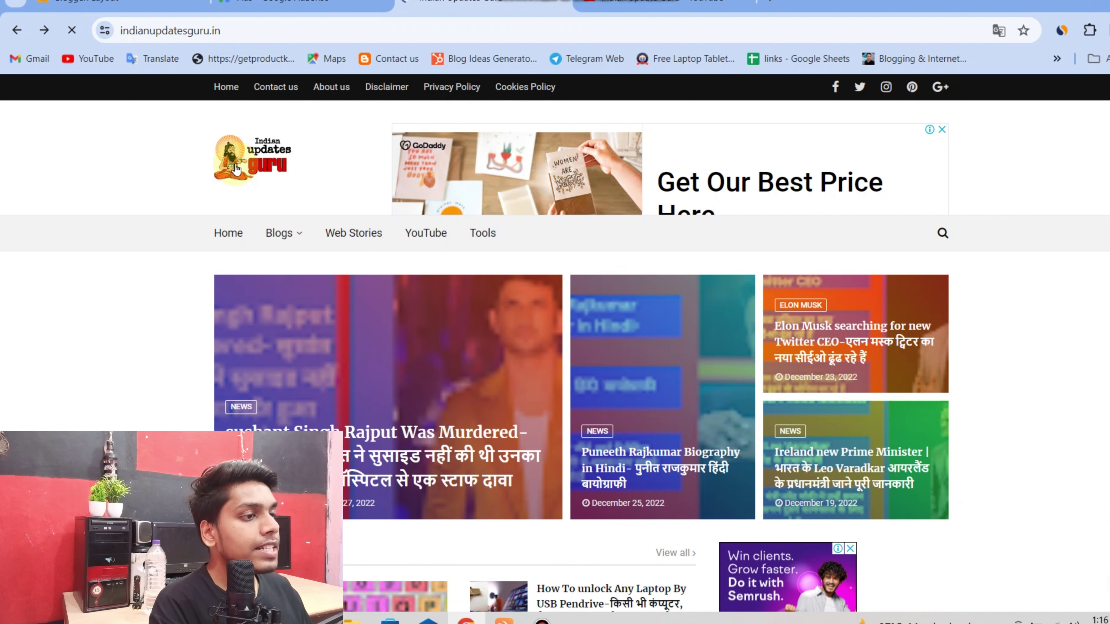
Switch to Google AdSense and review the ad options by site and by ad unit, including the existing ad units
click(282, 6)
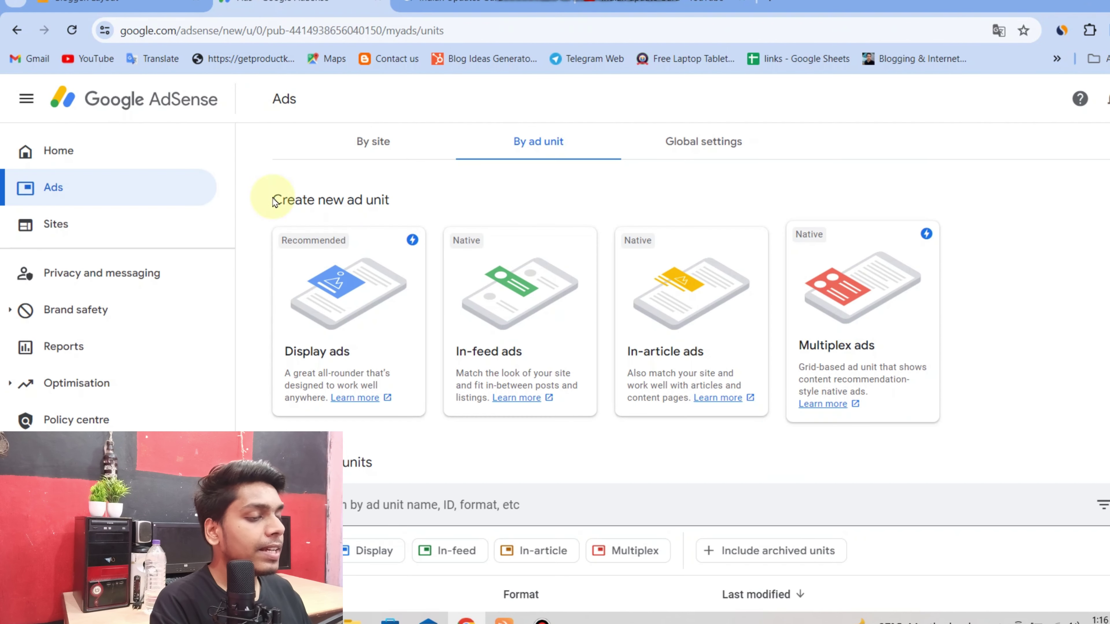
scroll(515, 214, down, 5)
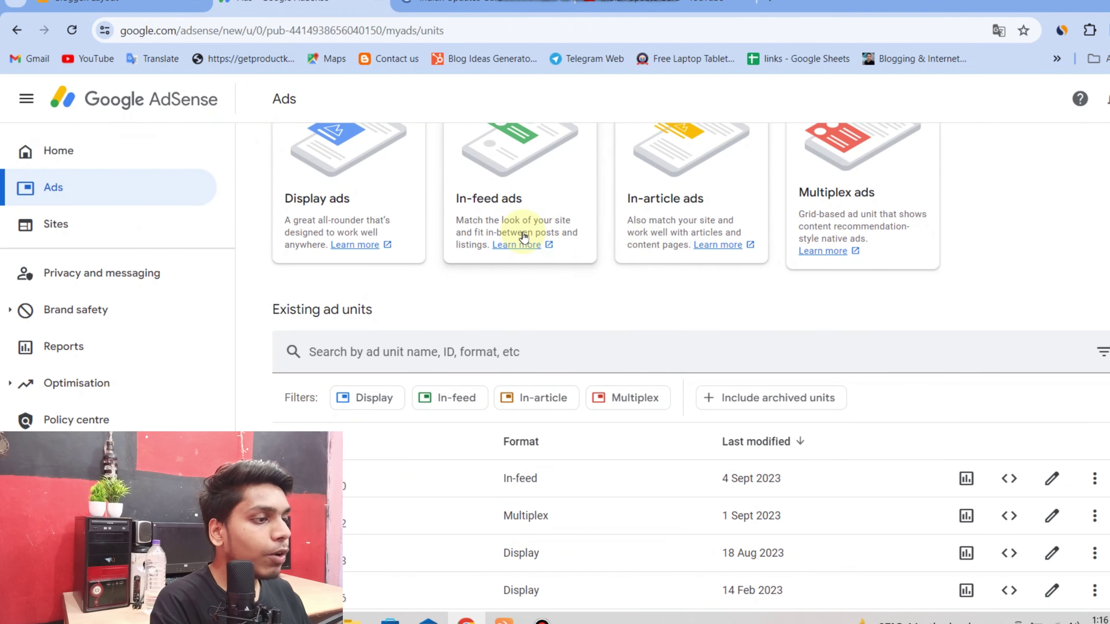
scroll(335, 218, up, 5)
click(357, 157)
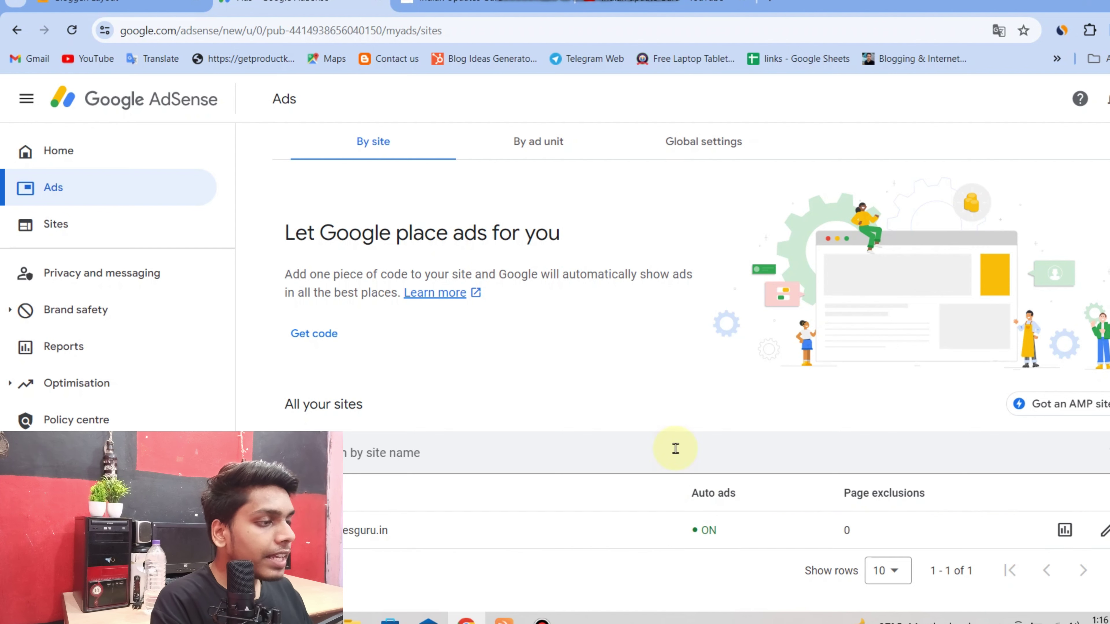
click(541, 151)
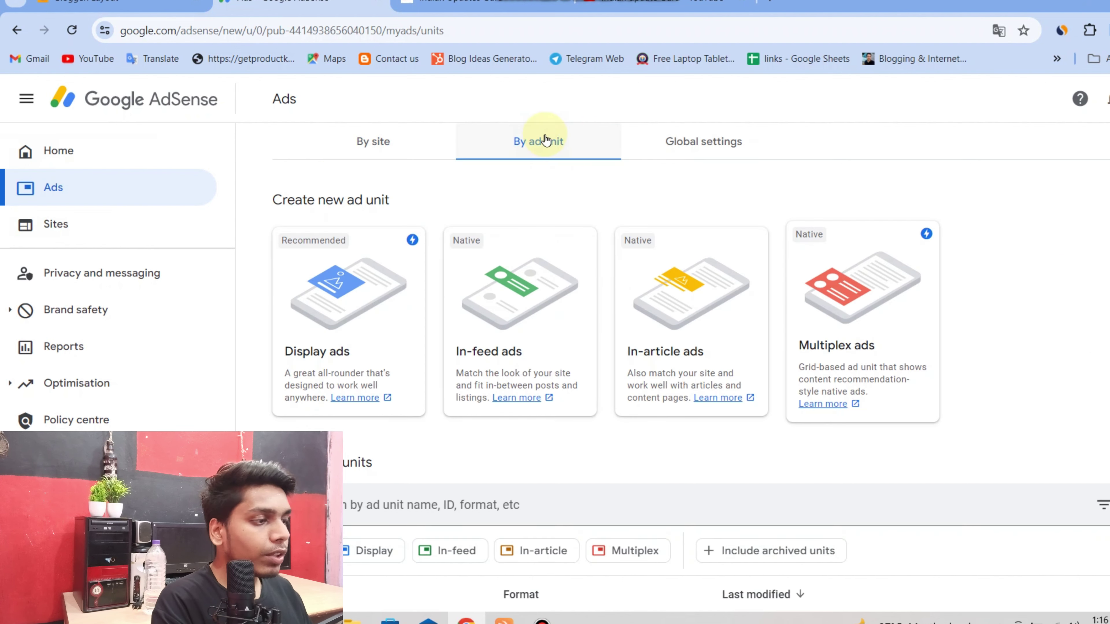
scroll(525, 171, down, 2)
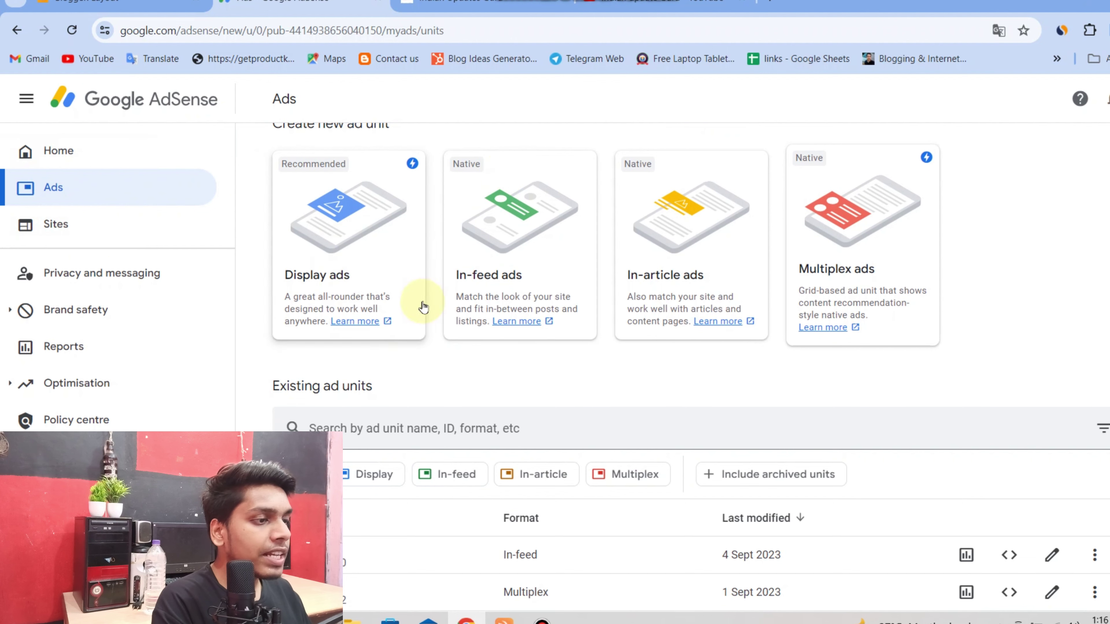
scroll(372, 245, up, 2)
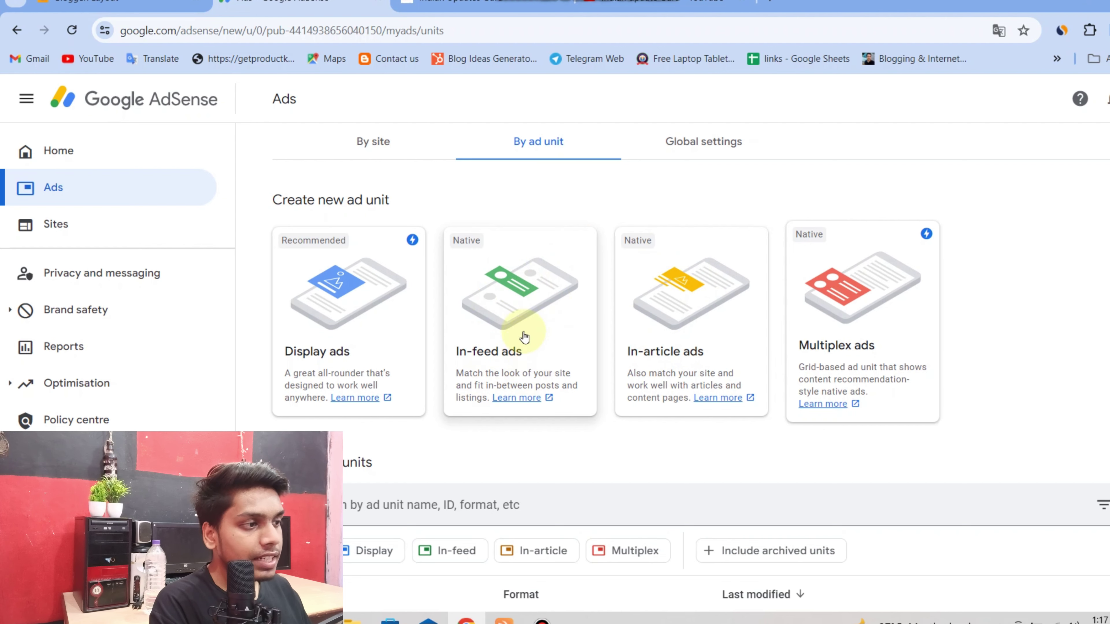
Switch back to the blog's home page and inspect where ads appear around the Food and Social sections
key(ctrl+Tab)
scroll(510, 252, up, 5)
scroll(510, 252, down, 5)
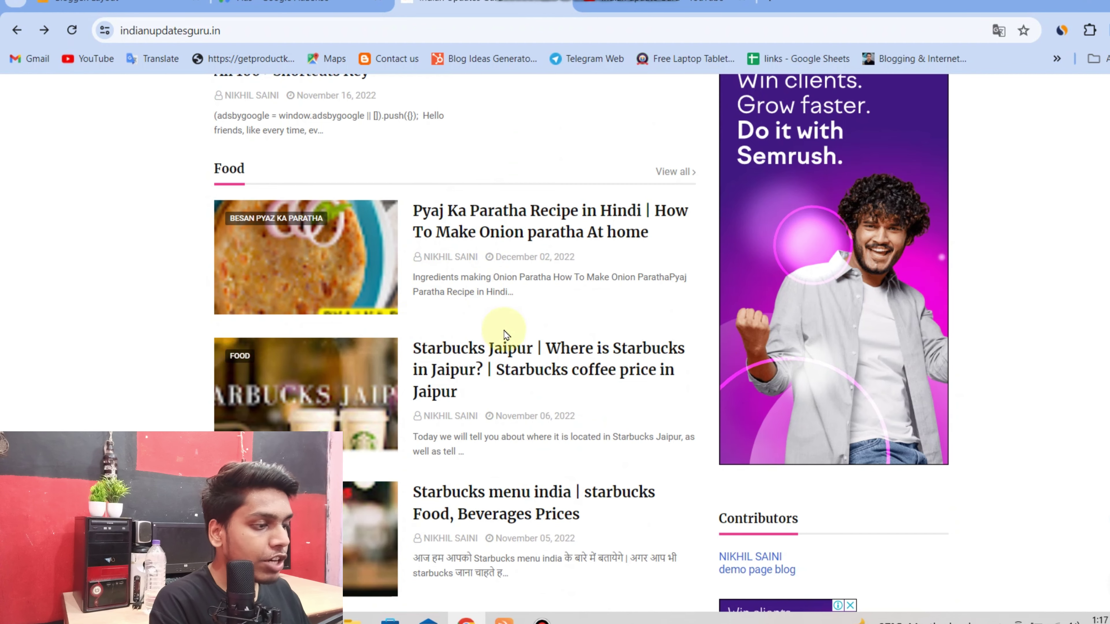
scroll(507, 357, down, 5)
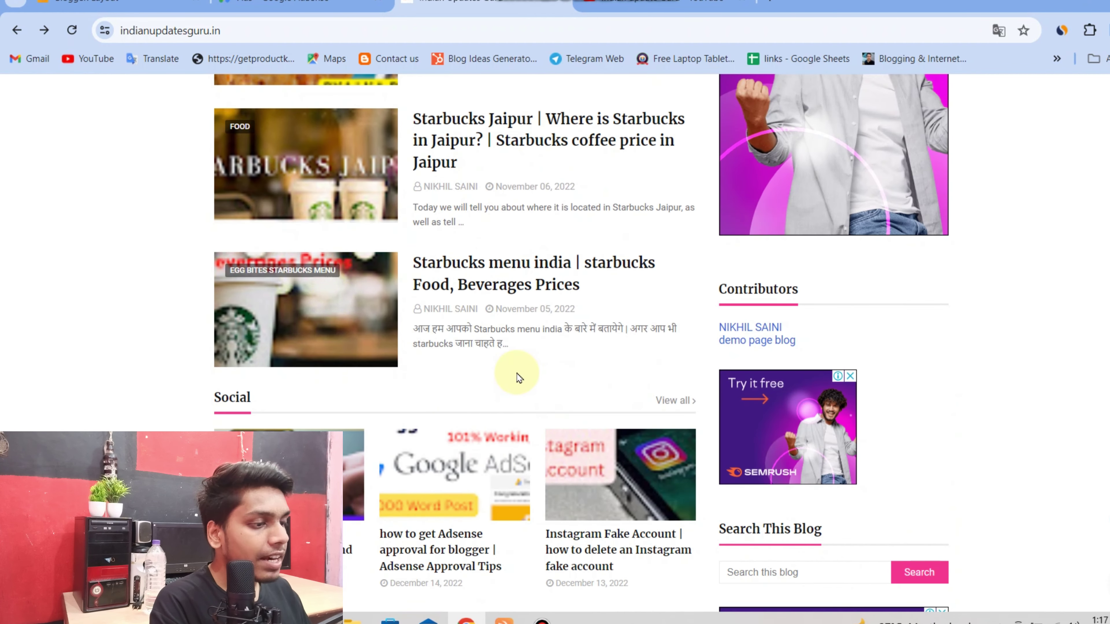
scroll(520, 372, up, 8)
Start a new display ad unit in AdSense, compare the square, horizontal and vertical previews, and choose Horizontal, checking it against the blog's header ad
click(341, 4)
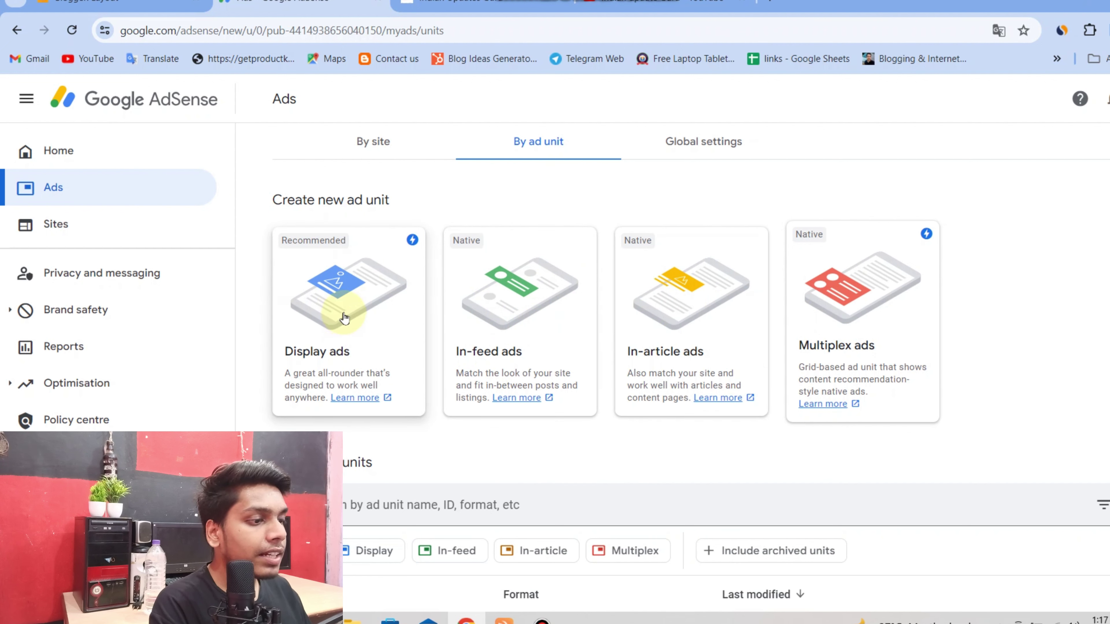
click(365, 323)
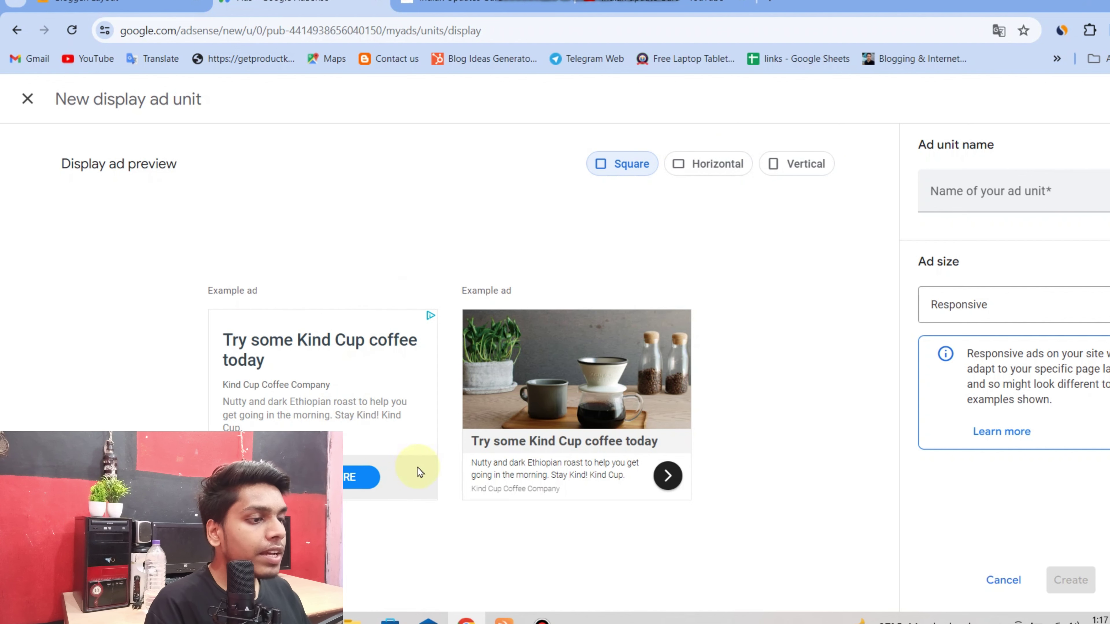
click(699, 170)
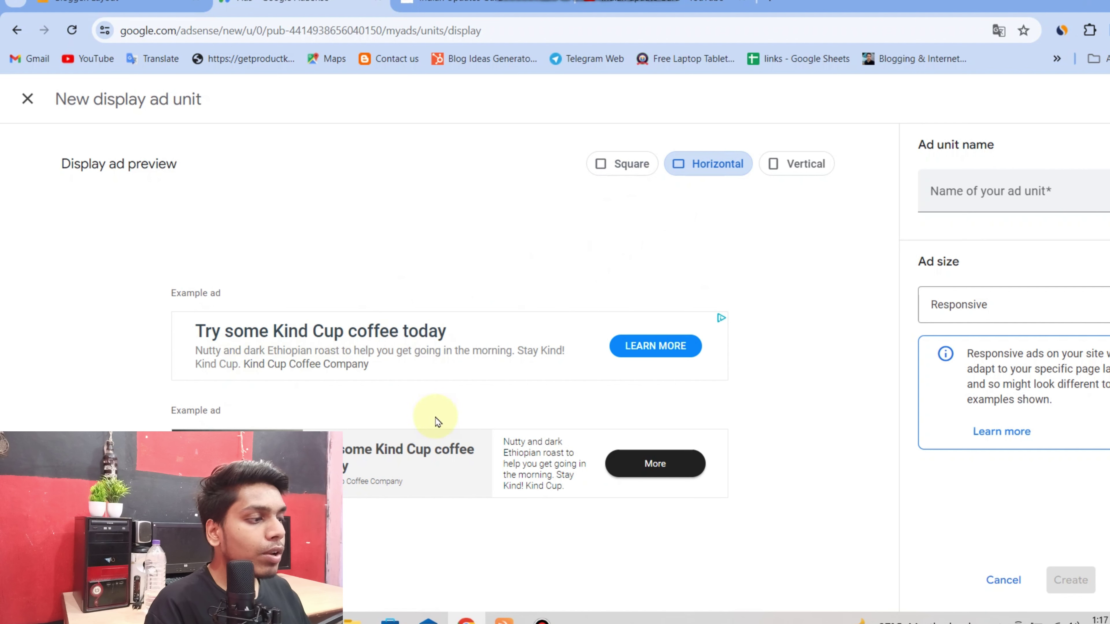
click(803, 180)
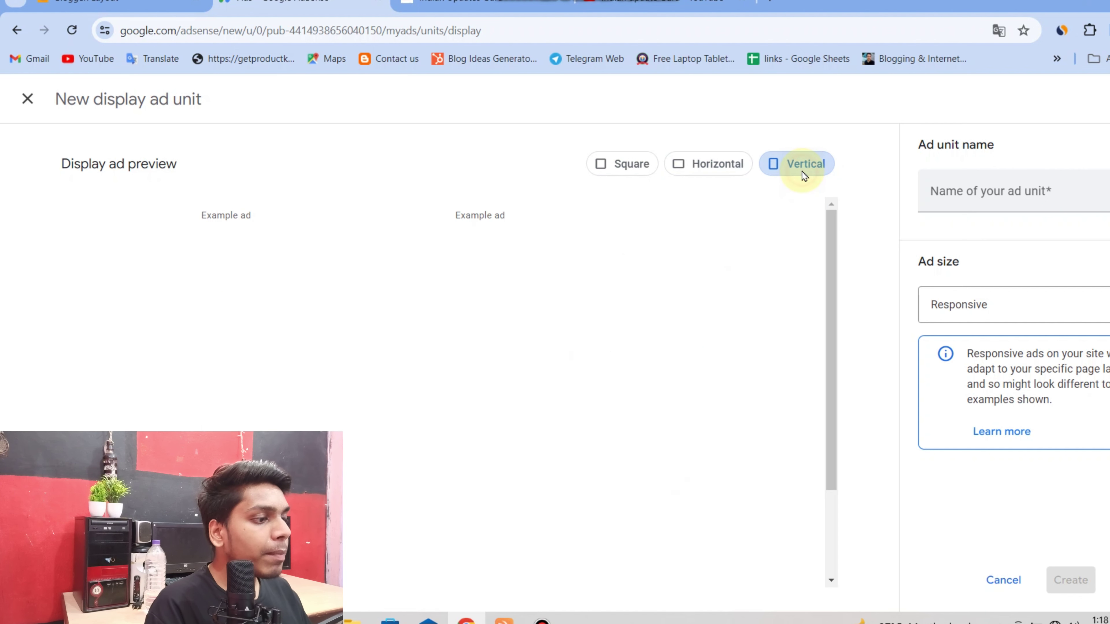
scroll(399, 216, down, 3)
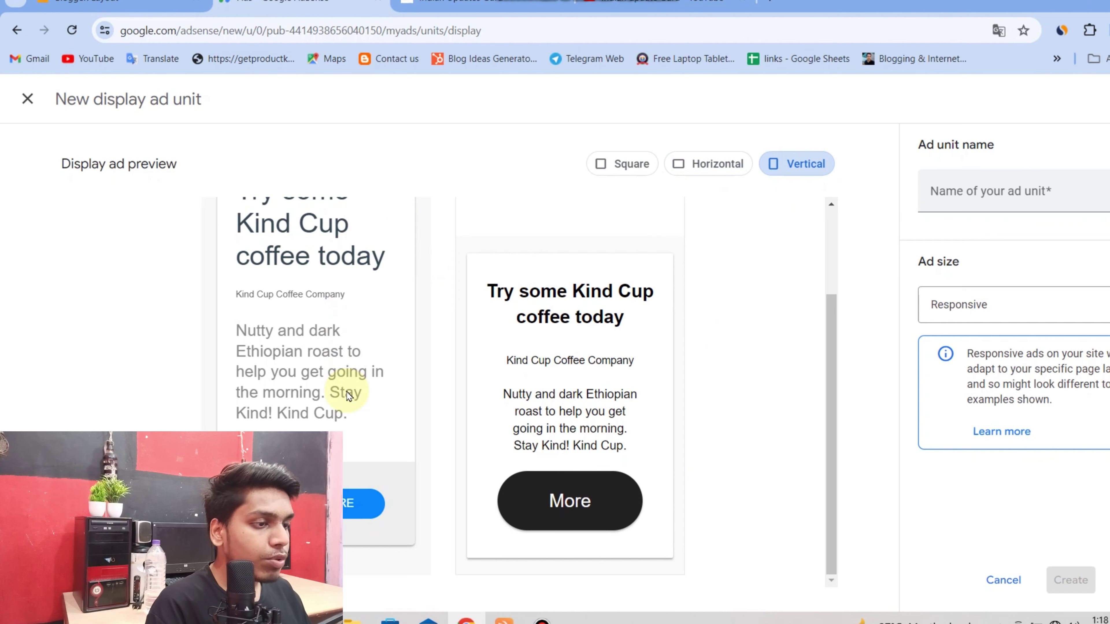
click(622, 164)
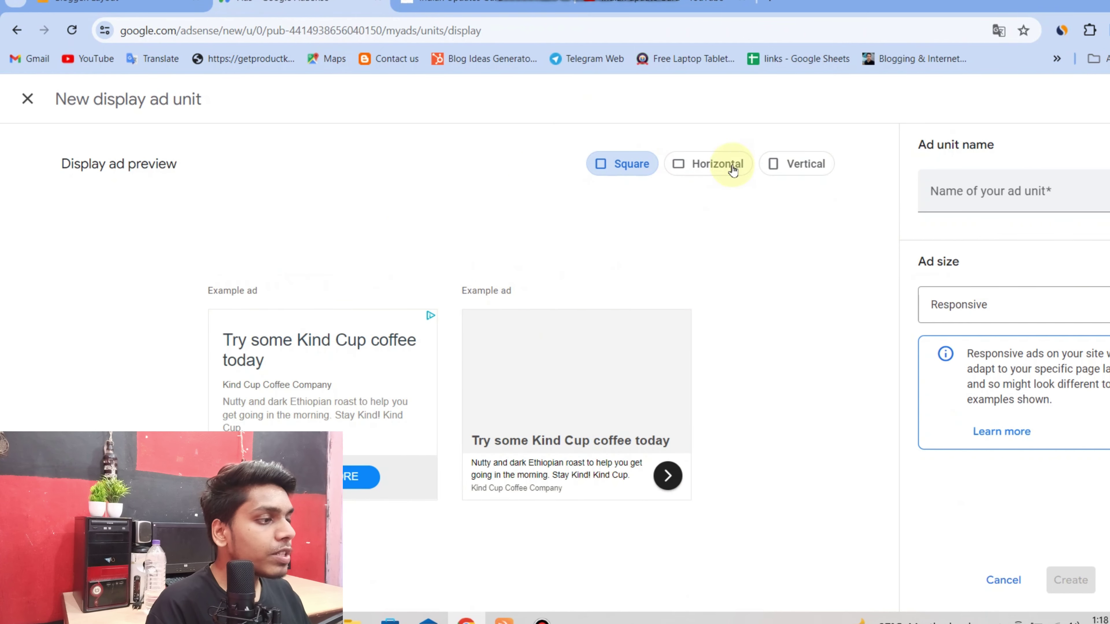
click(715, 171)
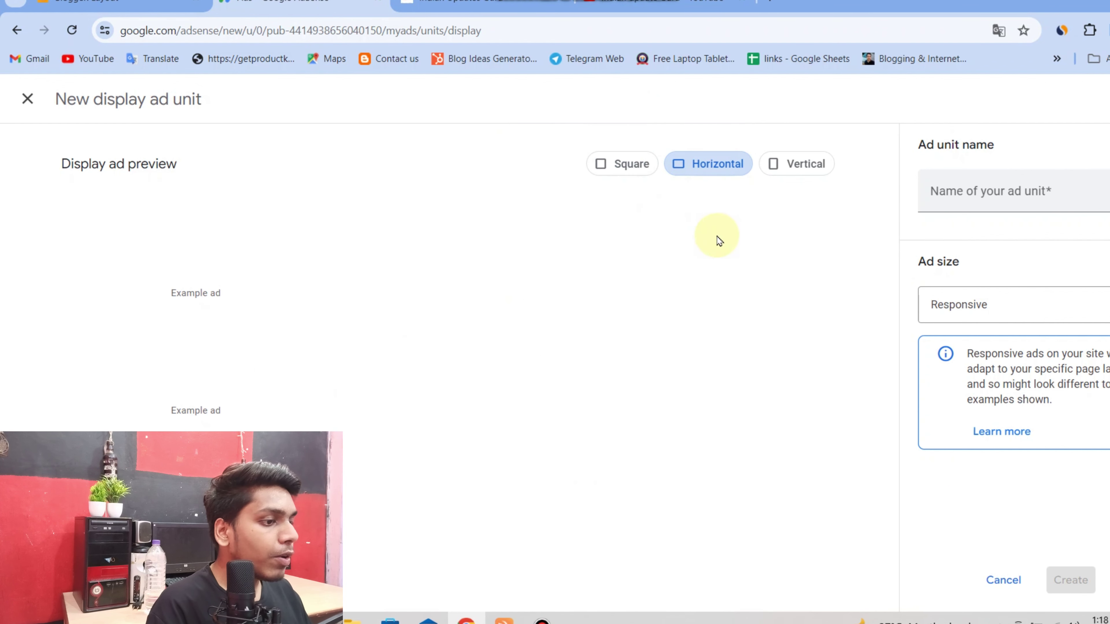
key(ctrl+Tab)
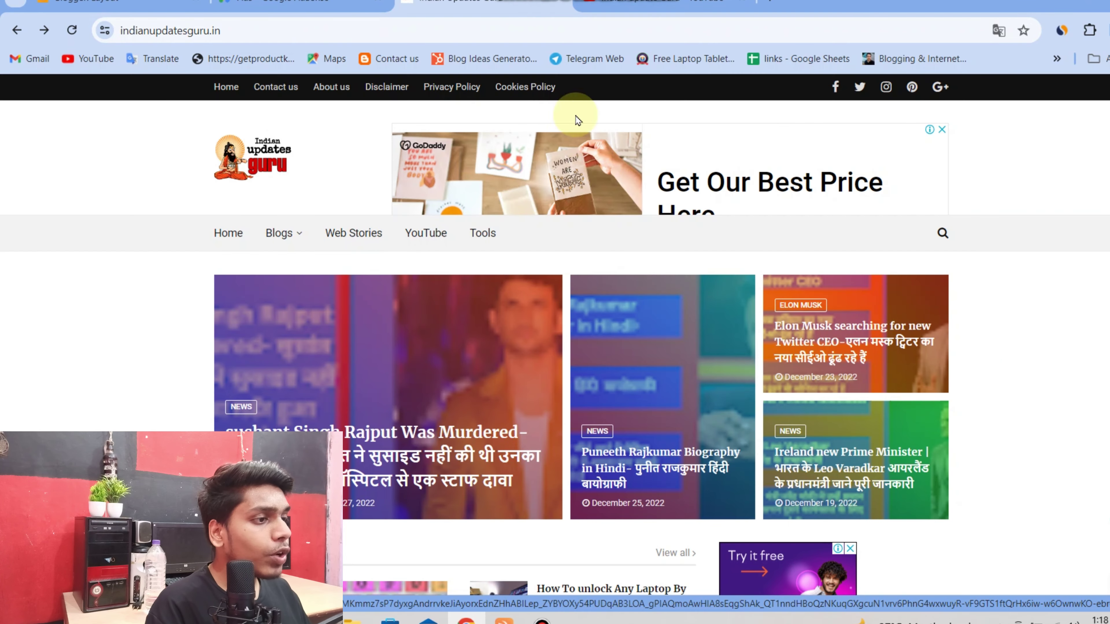
click(332, 3)
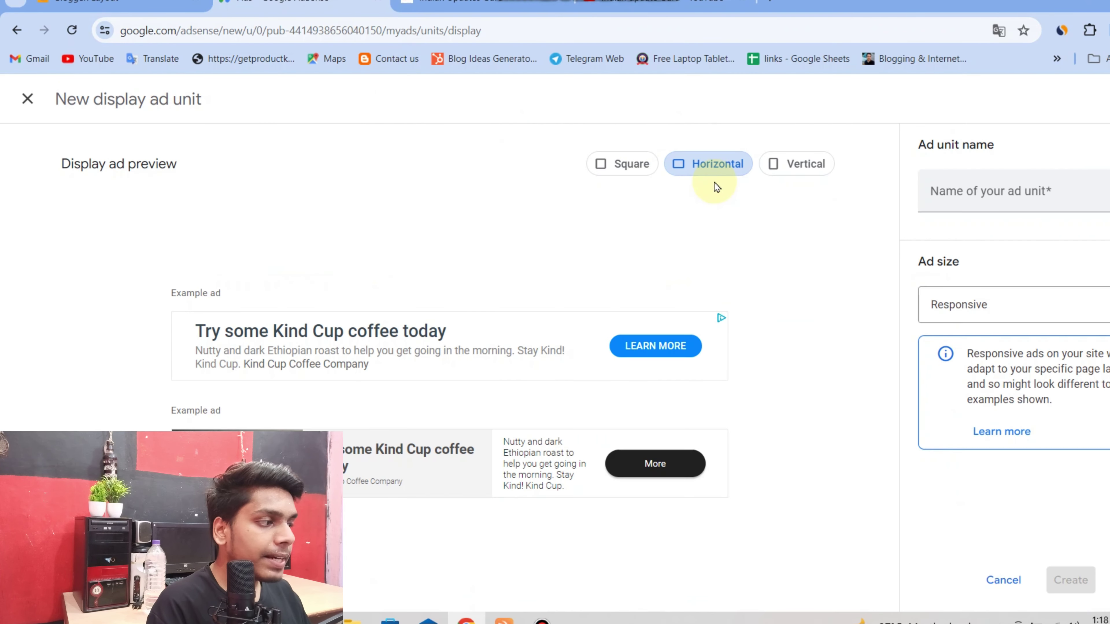
Name the display ad unit "demo ad" and keep its ad size set to Responsive
click(1013, 191)
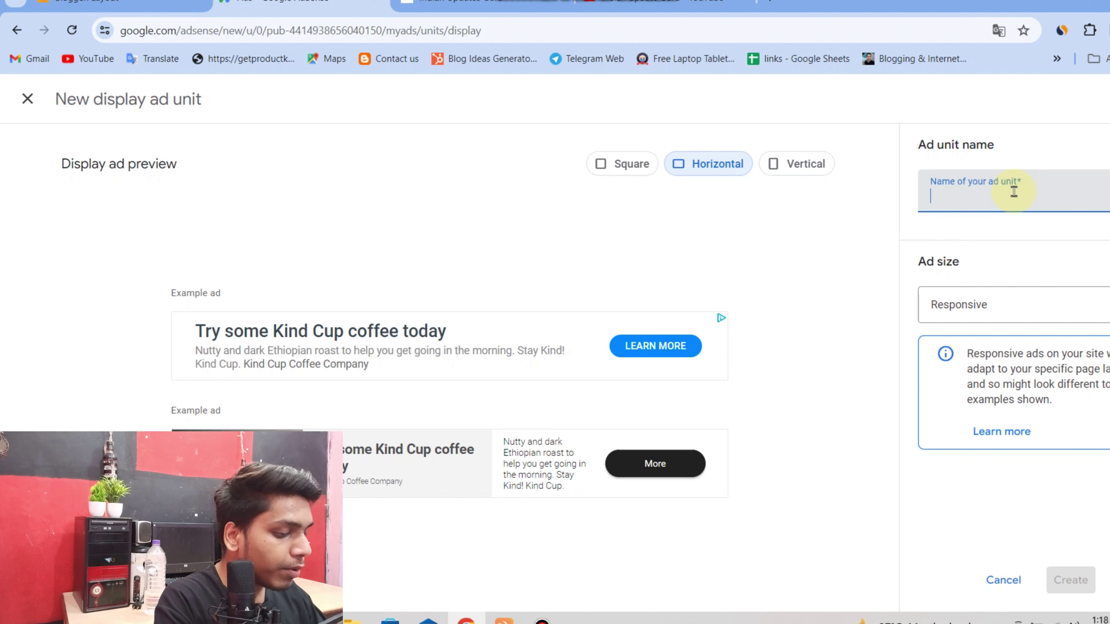
text(demo ad)
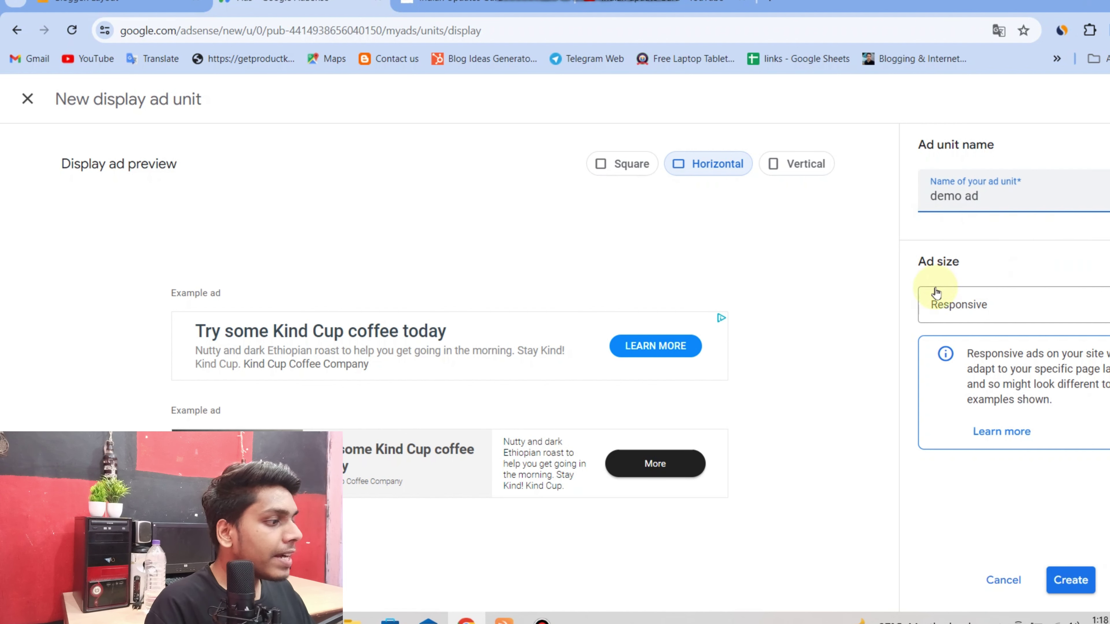
click(959, 314)
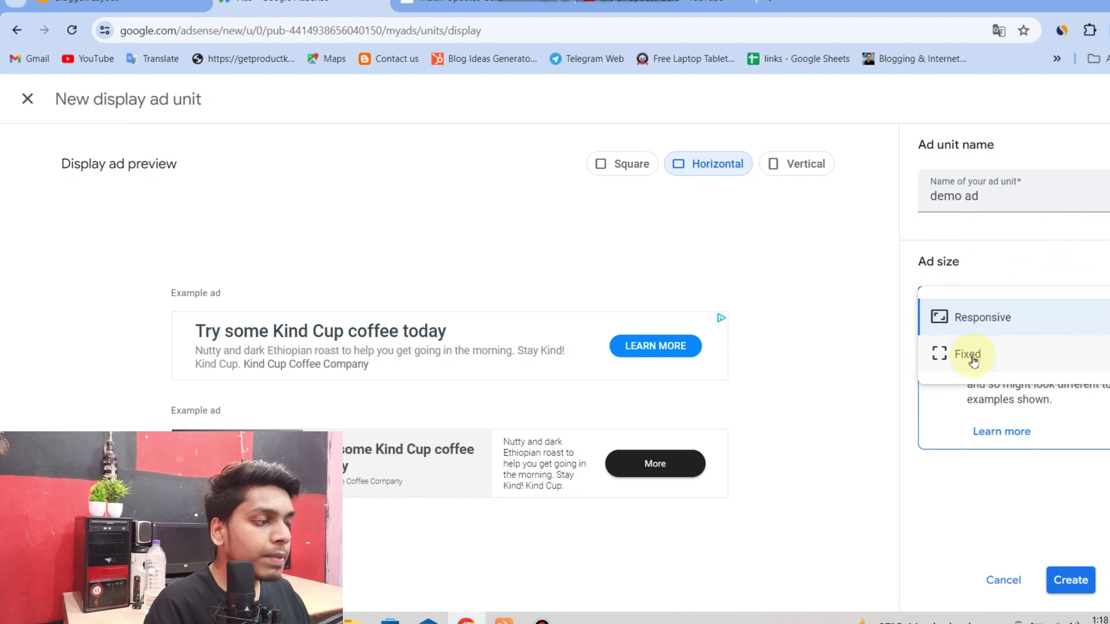
click(977, 328)
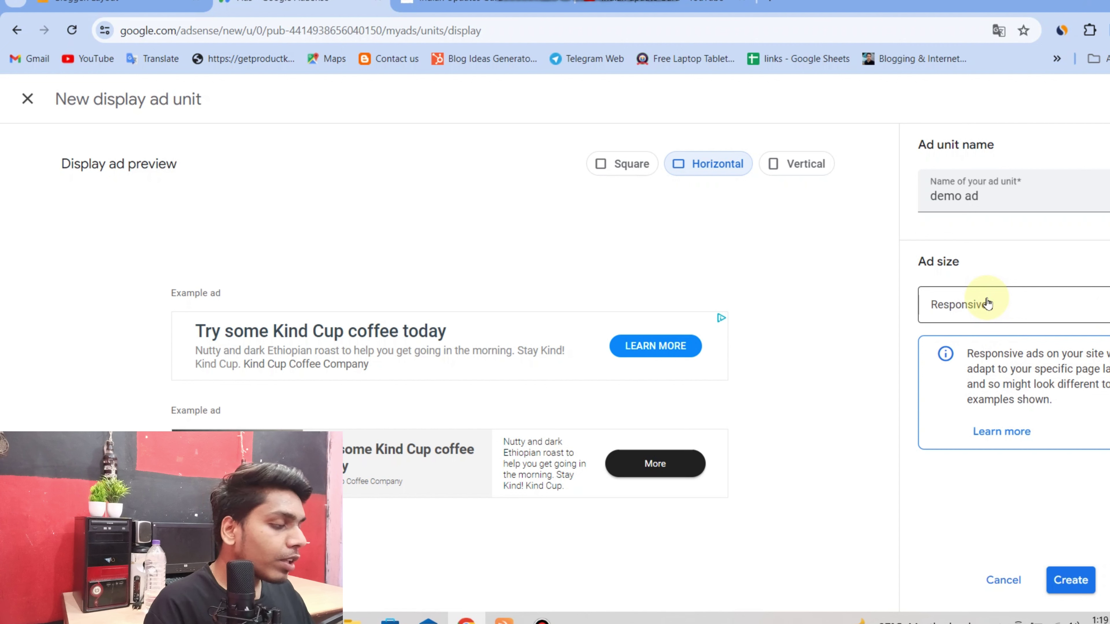
Create the "demo ad" display ad unit and copy its generated HTML code
click(1076, 582)
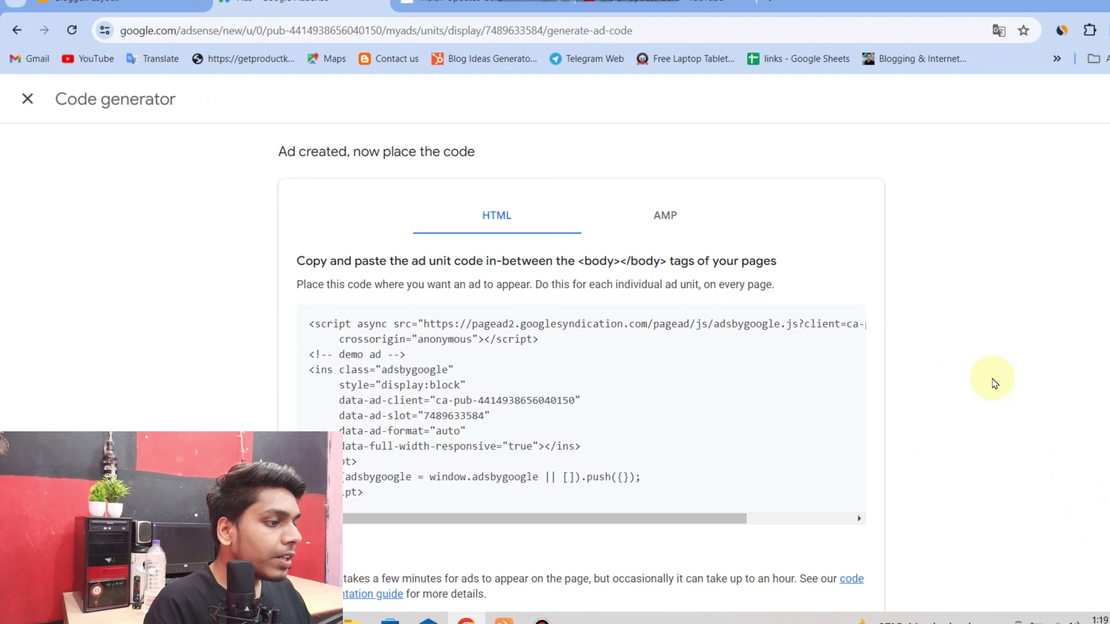
scroll(636, 322, down, 2)
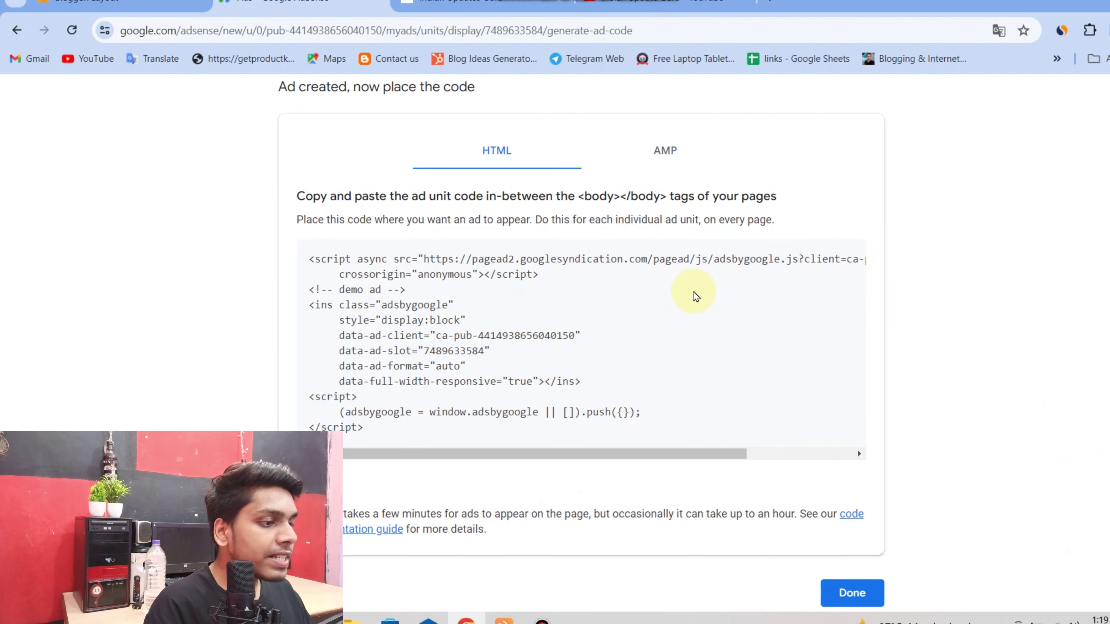
click(321, 481)
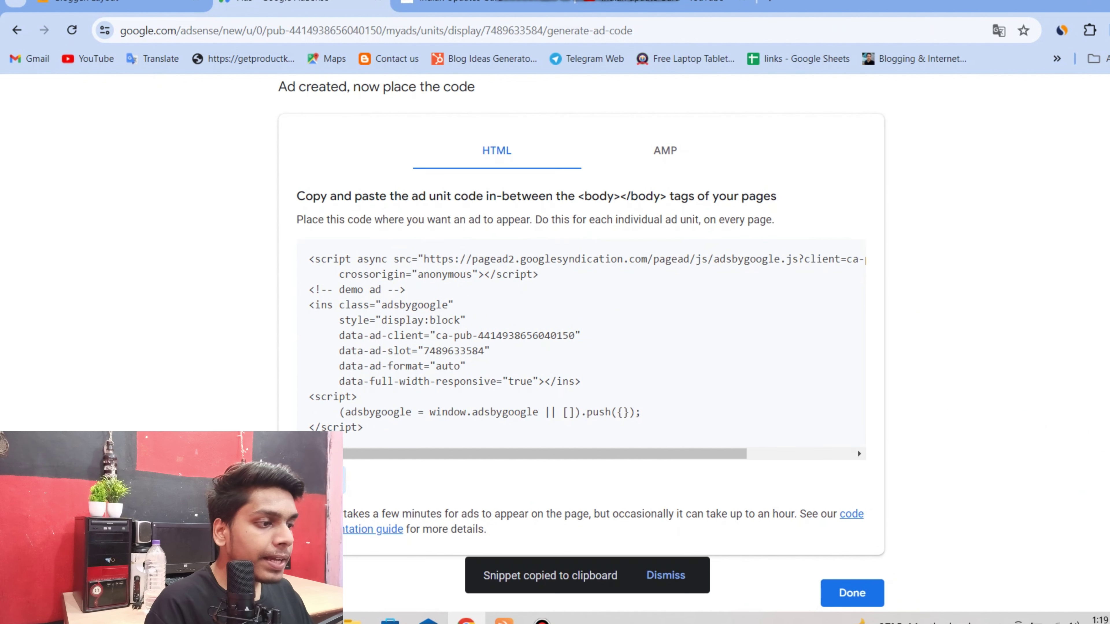
Switch to the Blogger layout, review the ad code in the Header Ads 728x90 HTML/JavaScript gadget, and close it without saving
click(433, 2)
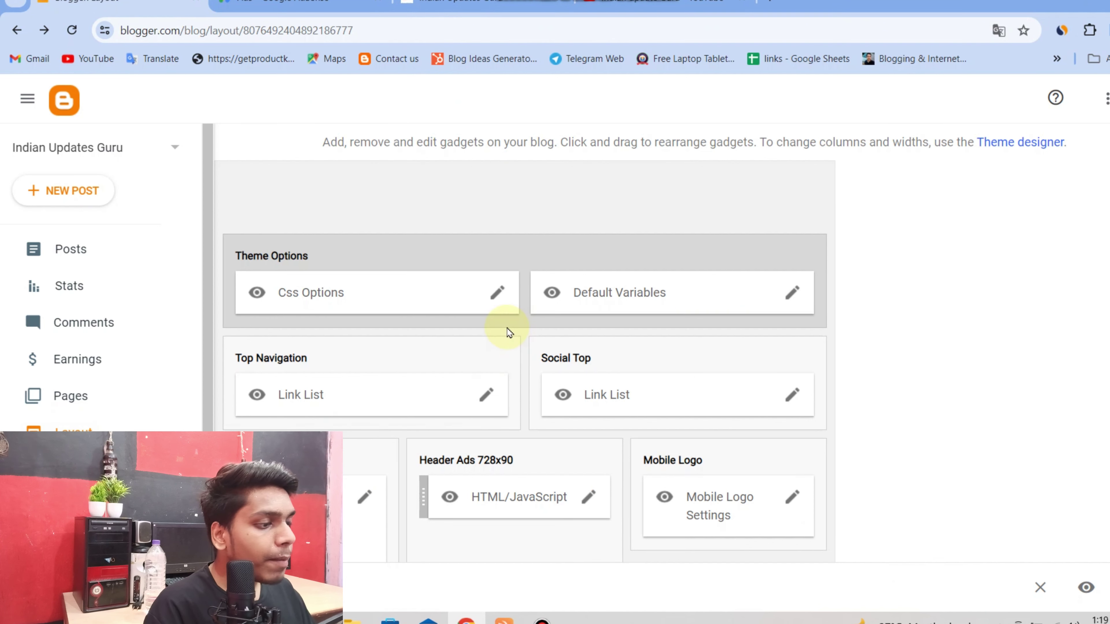
scroll(506, 328, down, 5)
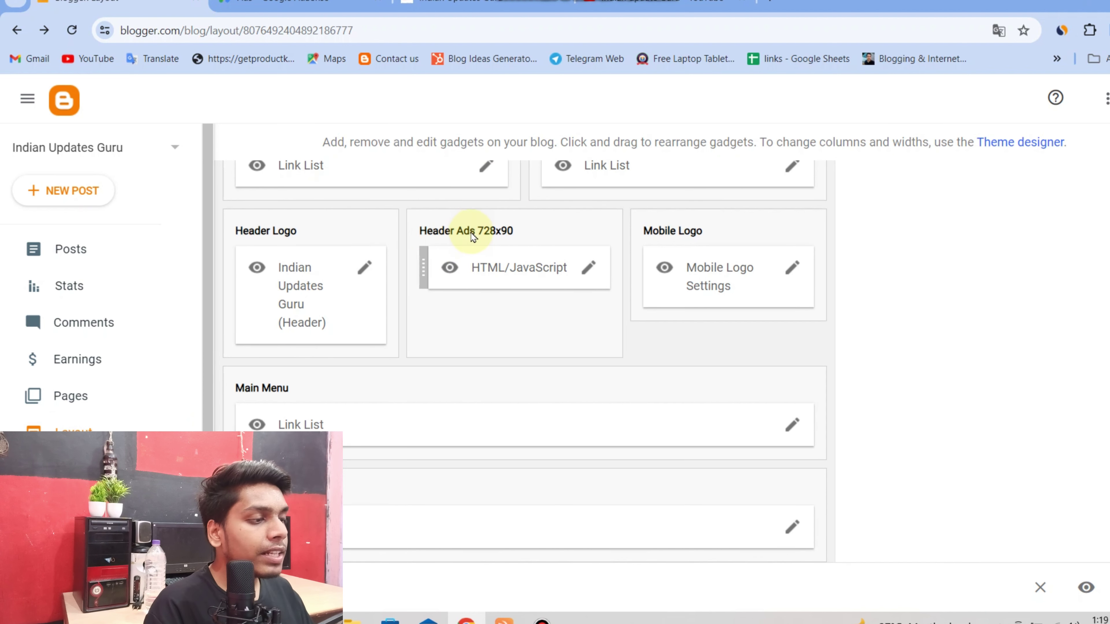
scroll(460, 245, up, 2)
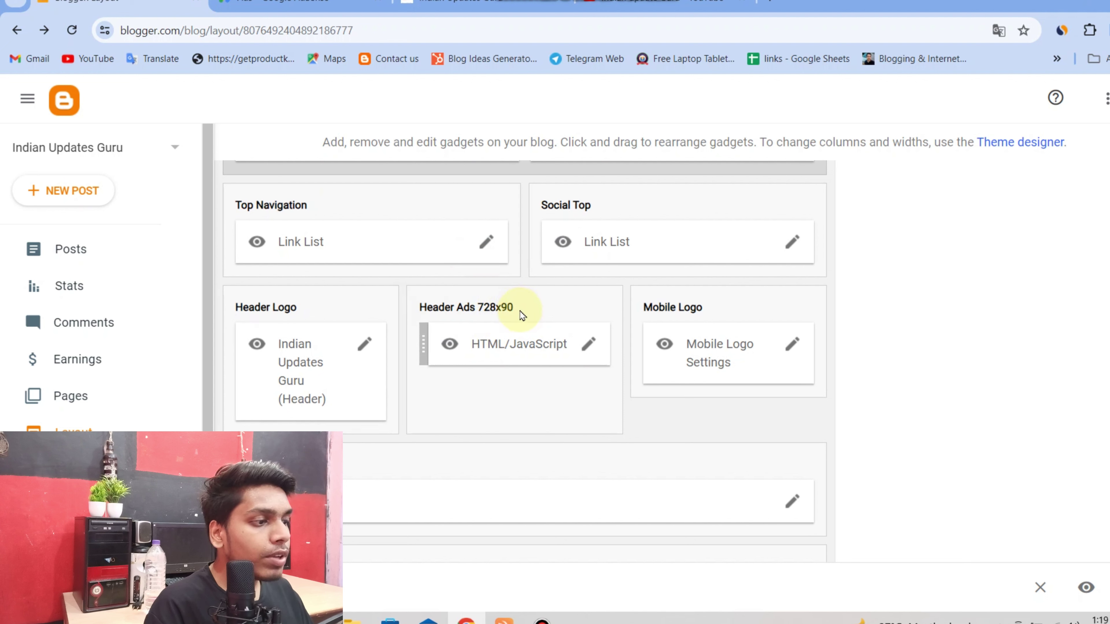
click(587, 349)
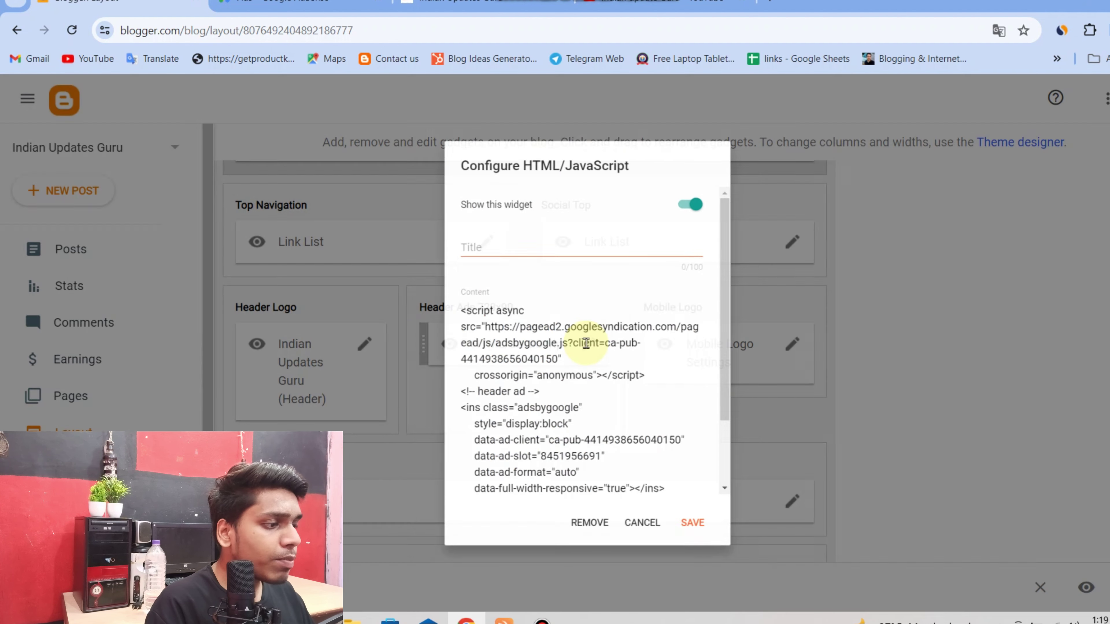
scroll(492, 313, down, 1)
scroll(488, 314, down, 1)
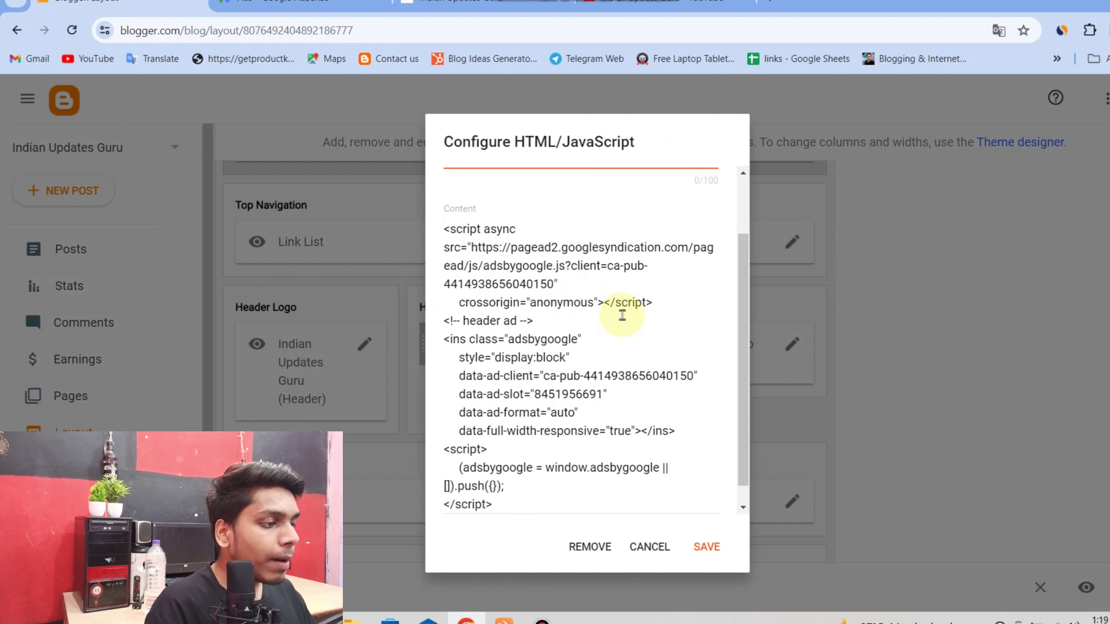
drag(613, 338, 564, 318)
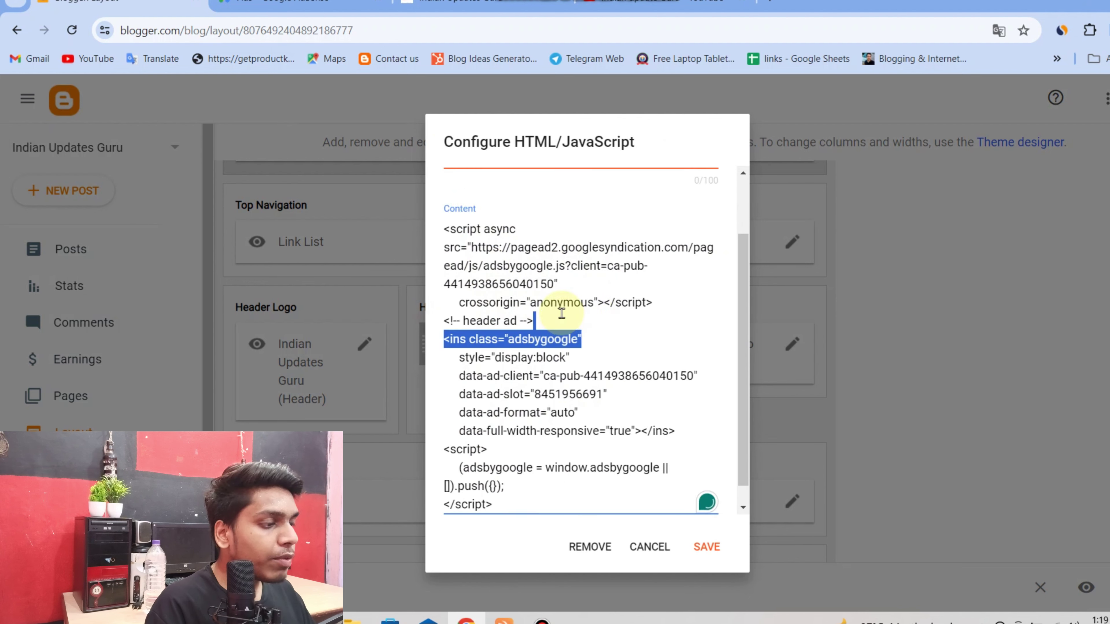
click(563, 317)
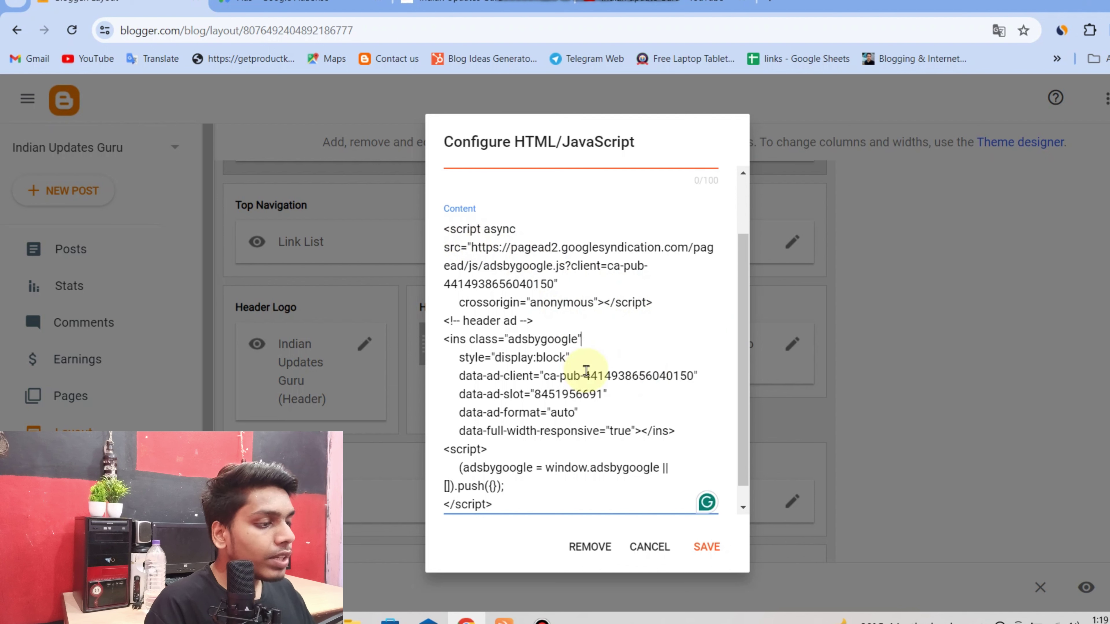
click(522, 509)
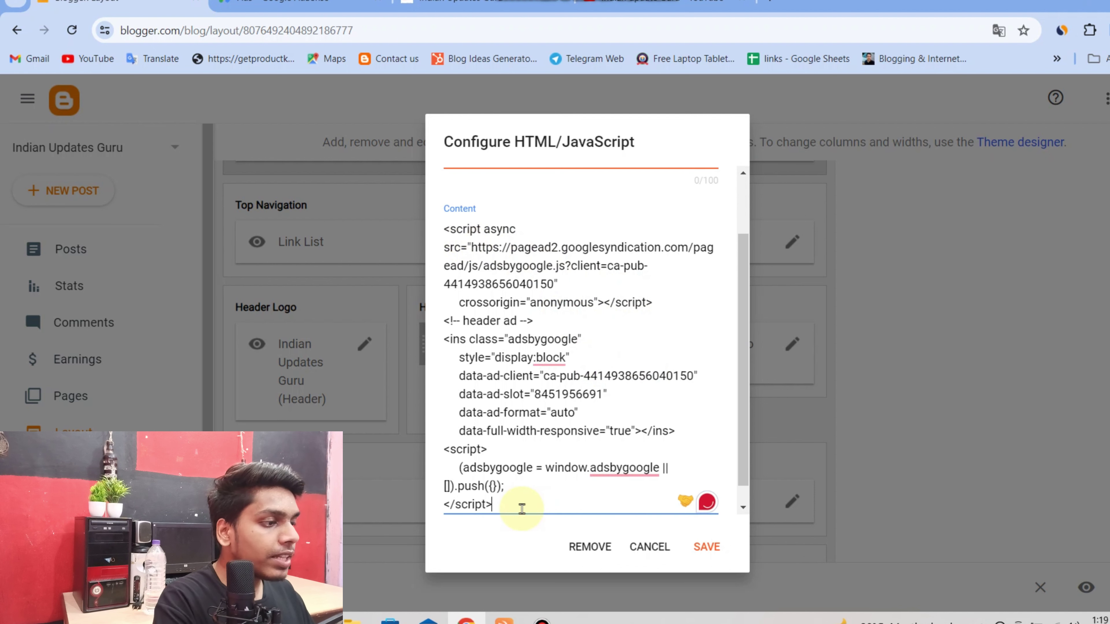
key(ctrl+a)
click(623, 340)
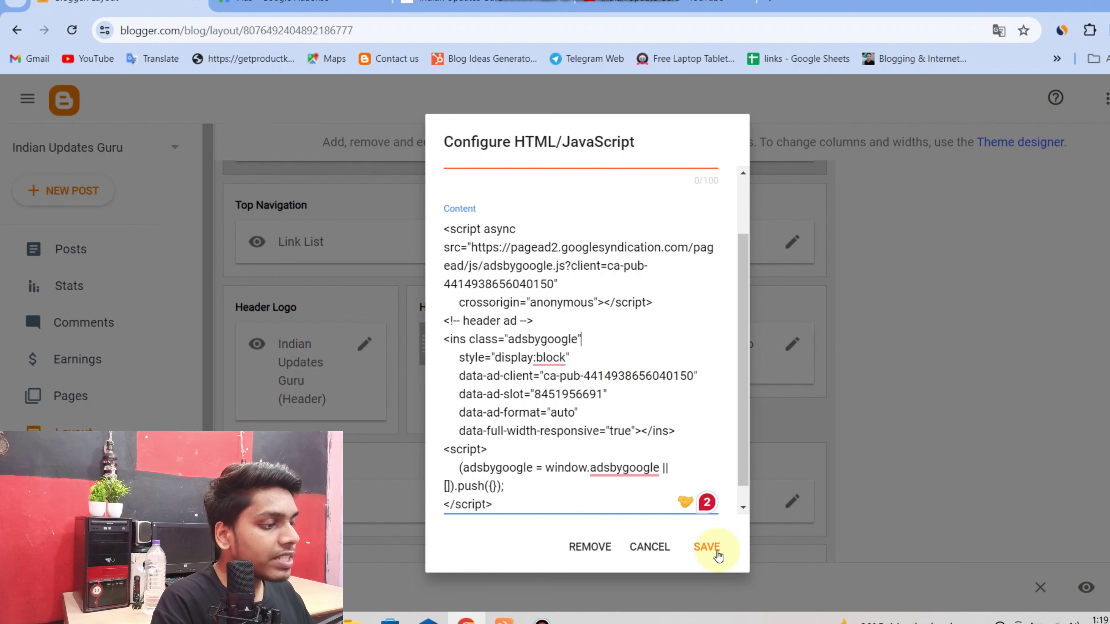
click(649, 547)
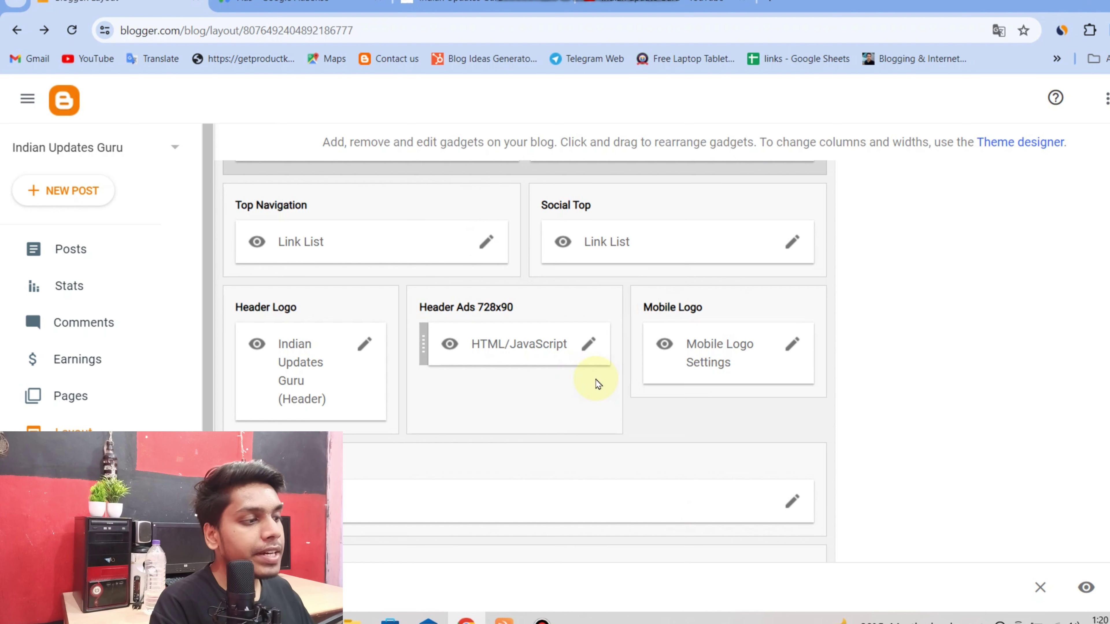
Look over the layout sections and switch to the blog's home page to examine the sidebar ads beside the Computer and Food sections
scroll(596, 379, up, 2)
scroll(596, 379, up, 2)
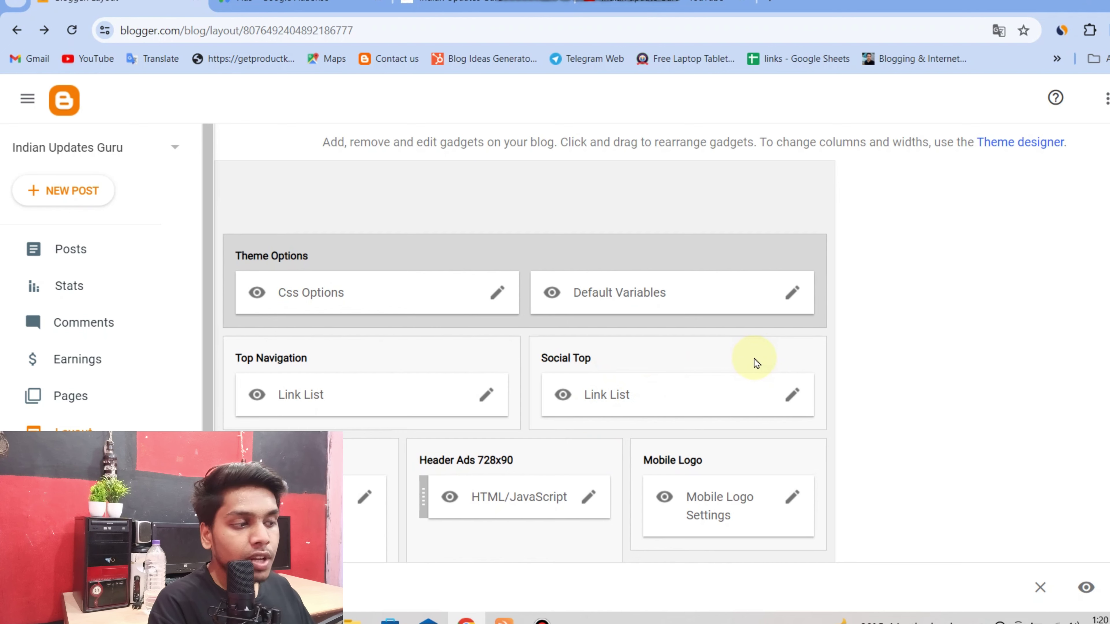
scroll(755, 359, down, 8)
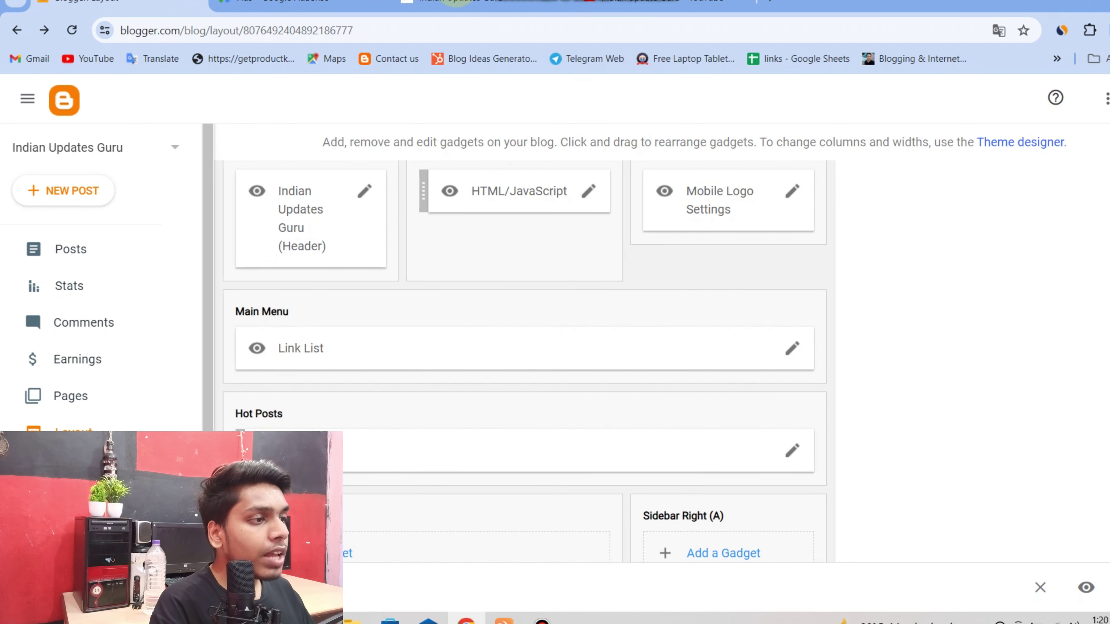
click(454, 4)
scroll(888, 303, down, 6)
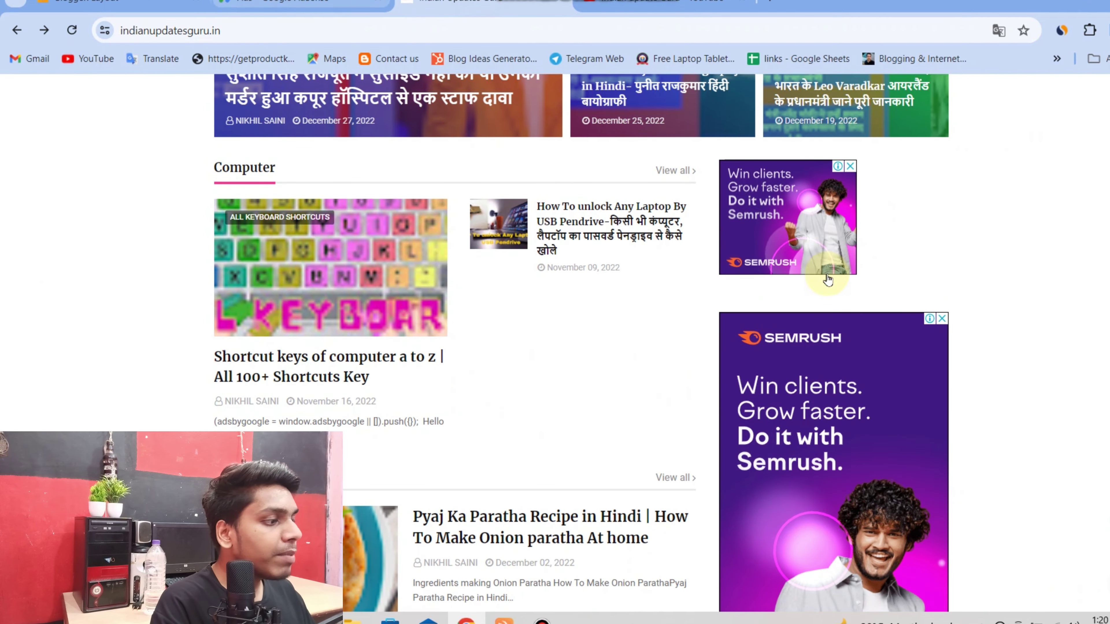
scroll(827, 279, down, 5)
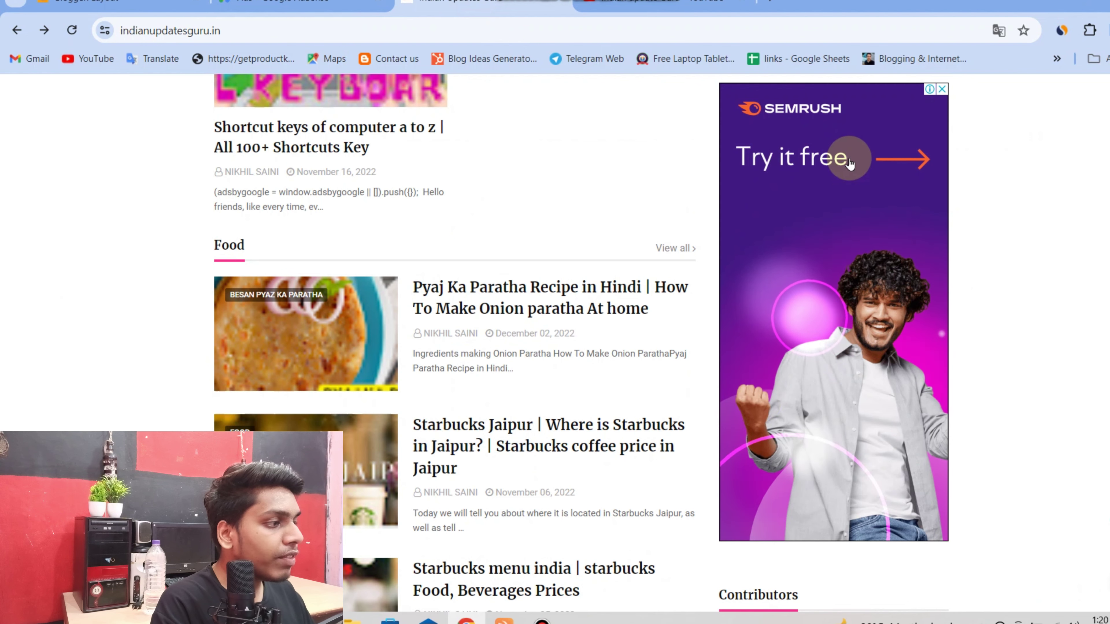
scroll(859, 320, up, 7)
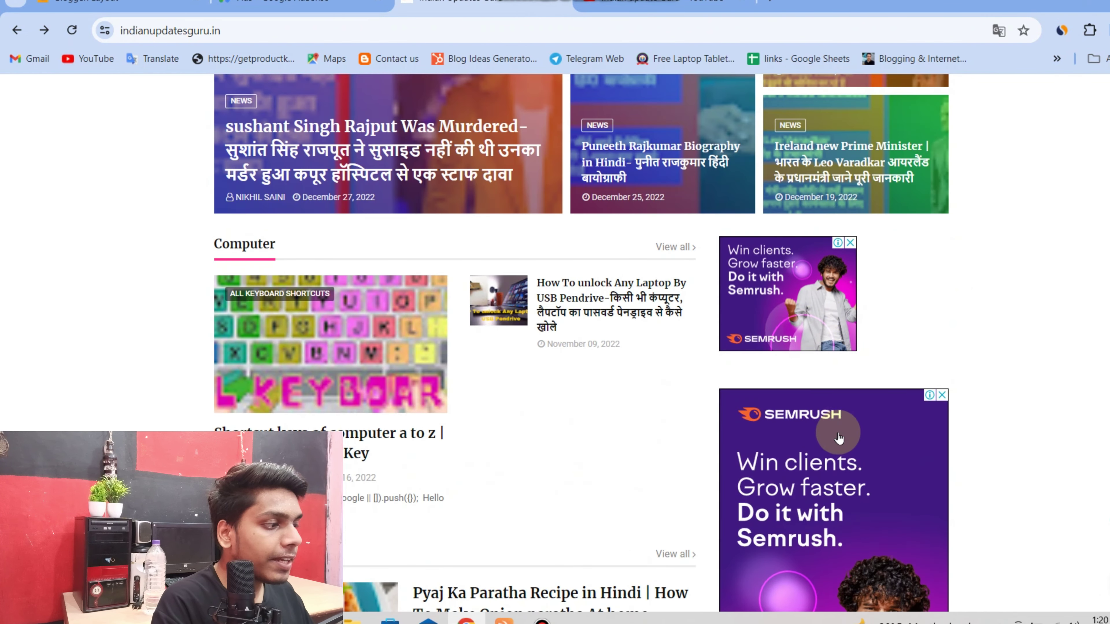
scroll(843, 384, down, 3)
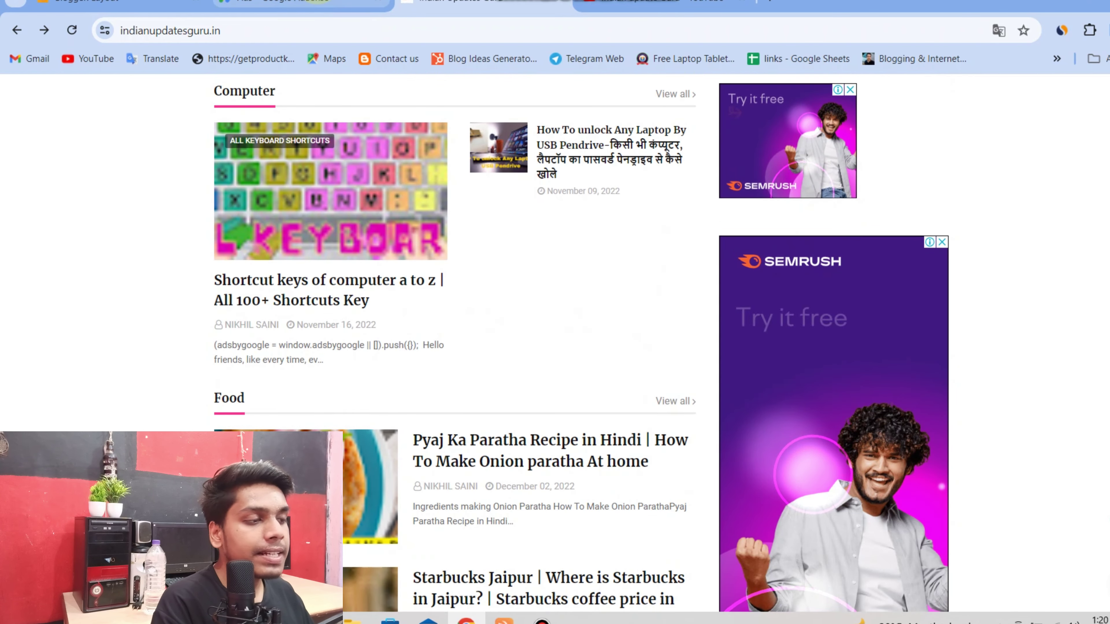
Return to AdSense, finish the demo ad's code page, and start a new display ad unit with the Vertical preview
click(301, 3)
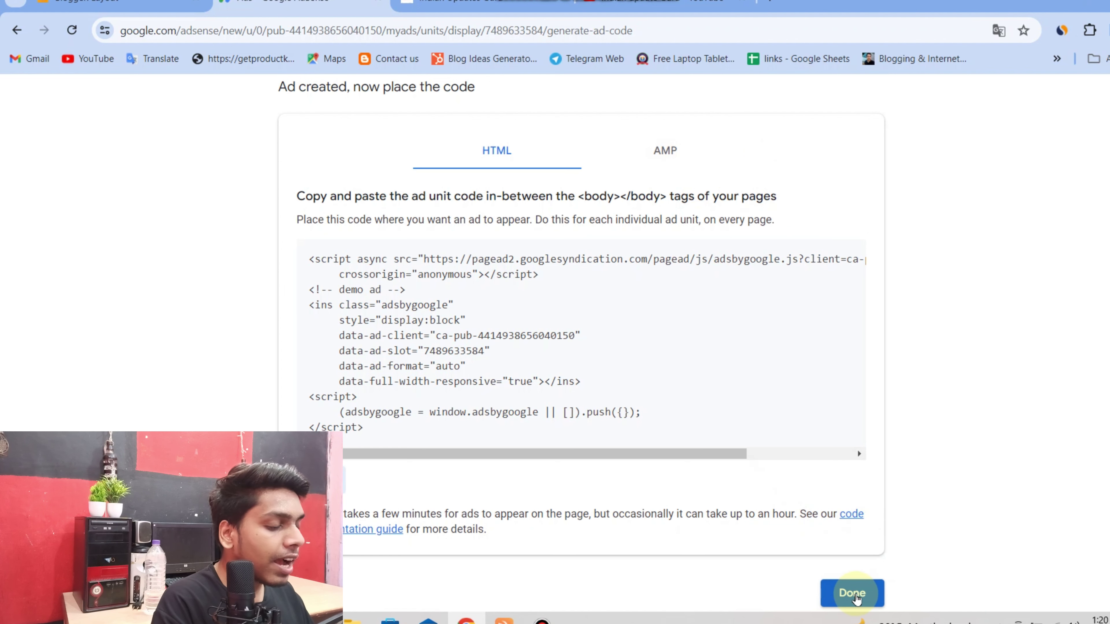
click(853, 593)
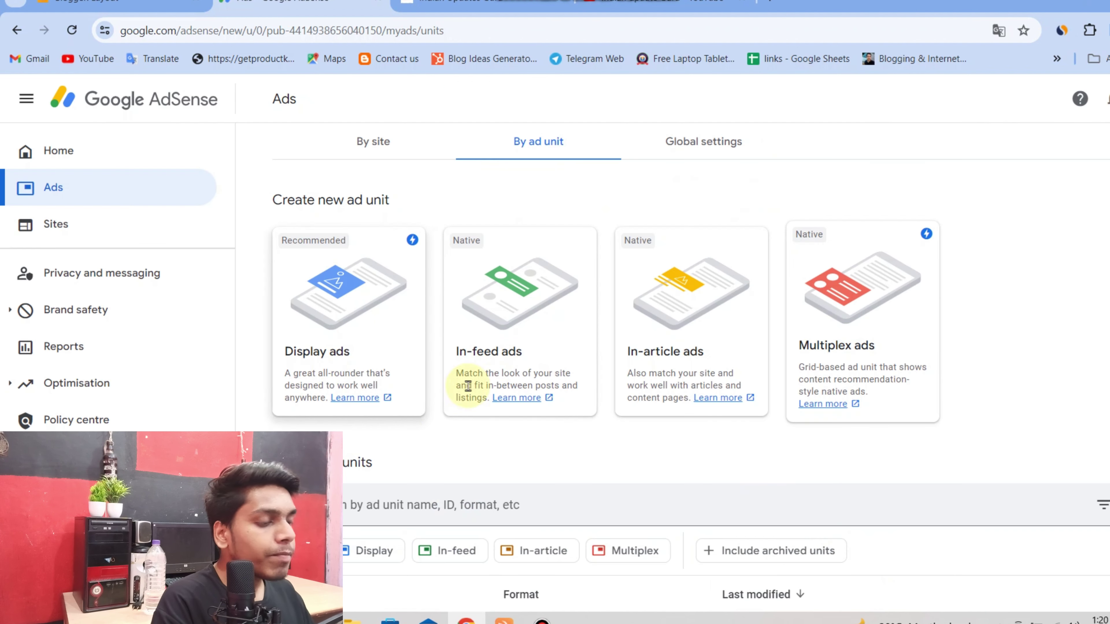
click(353, 296)
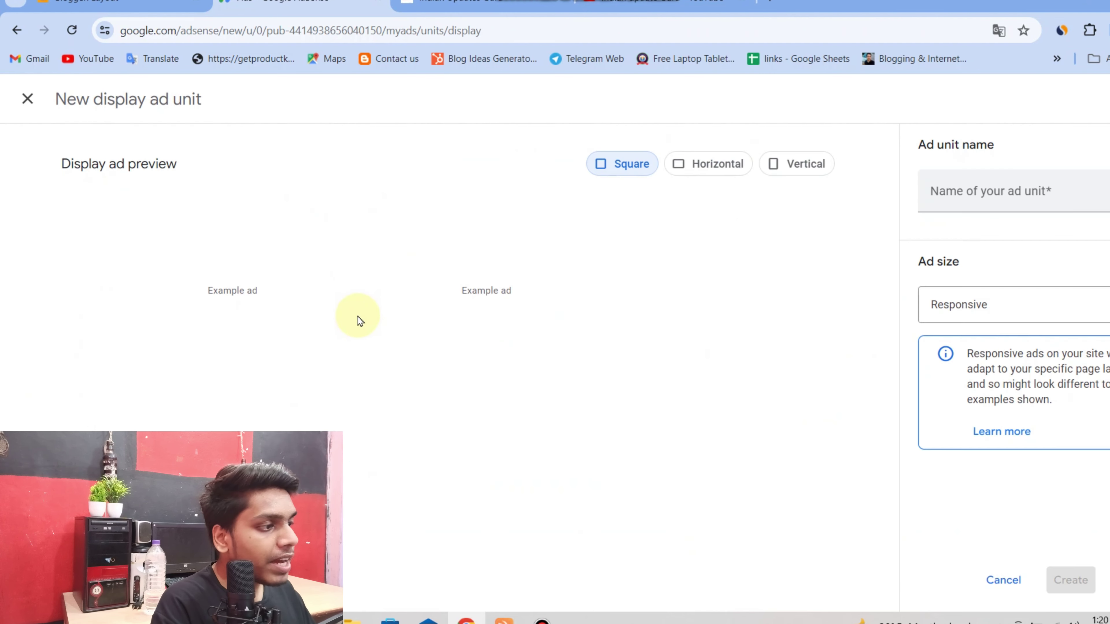
click(783, 167)
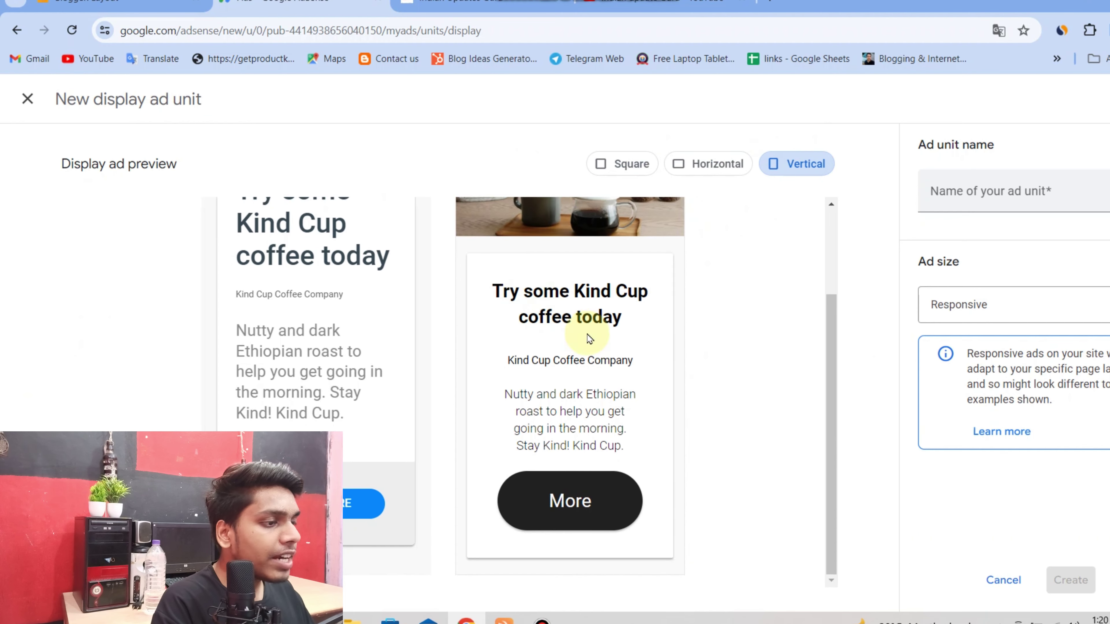
Name the ad unit "ascsadd", create it with Responsive size, and copy its HTML code
click(965, 185)
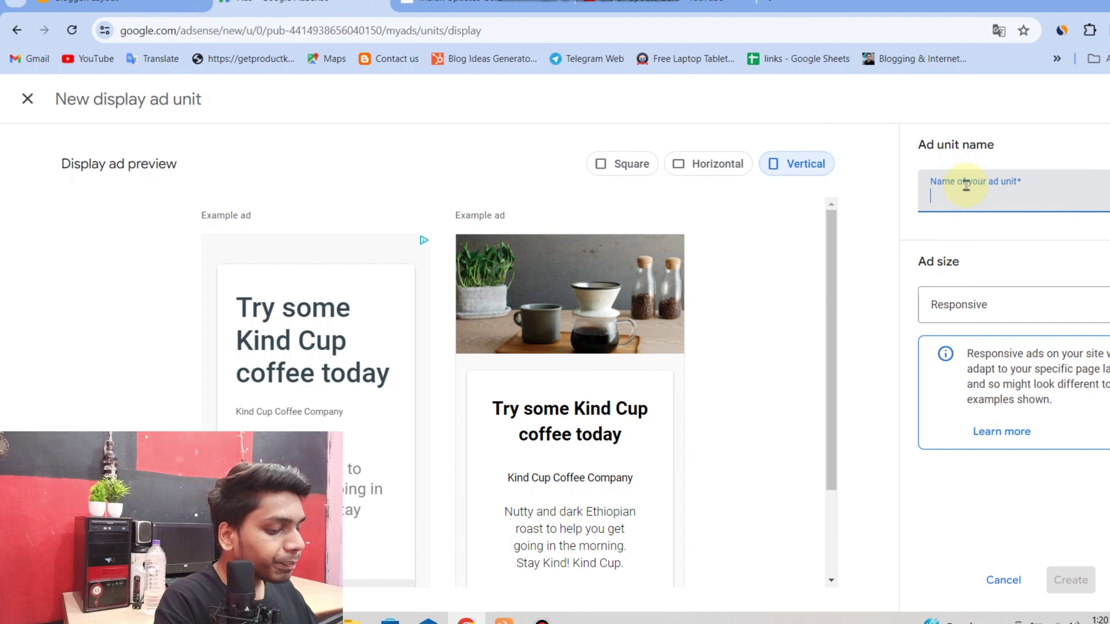
text(ascsadd)
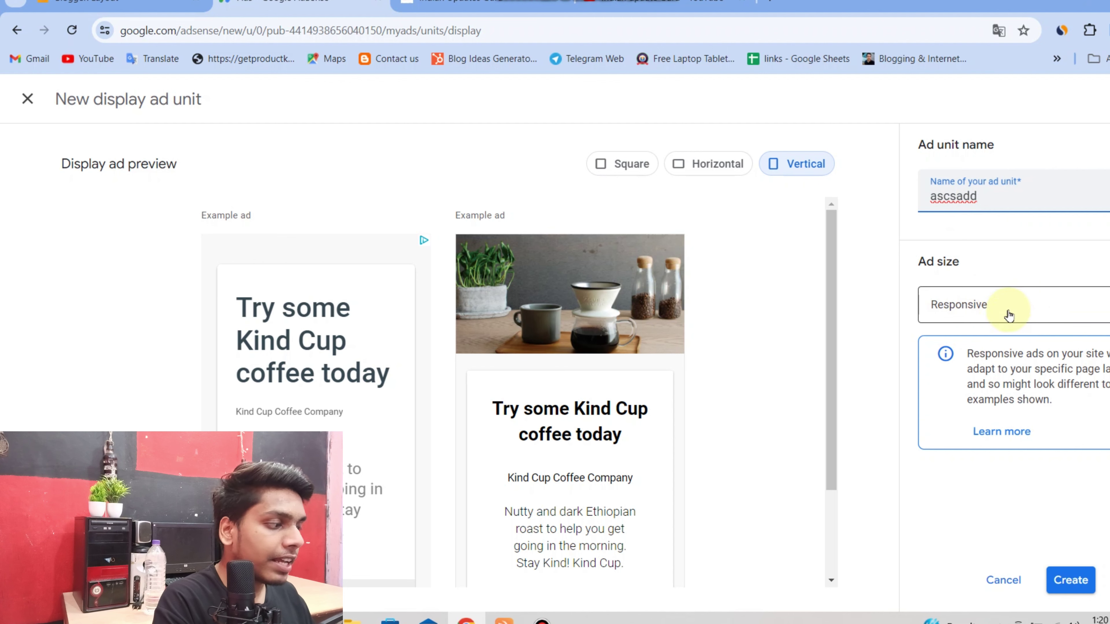
click(1079, 580)
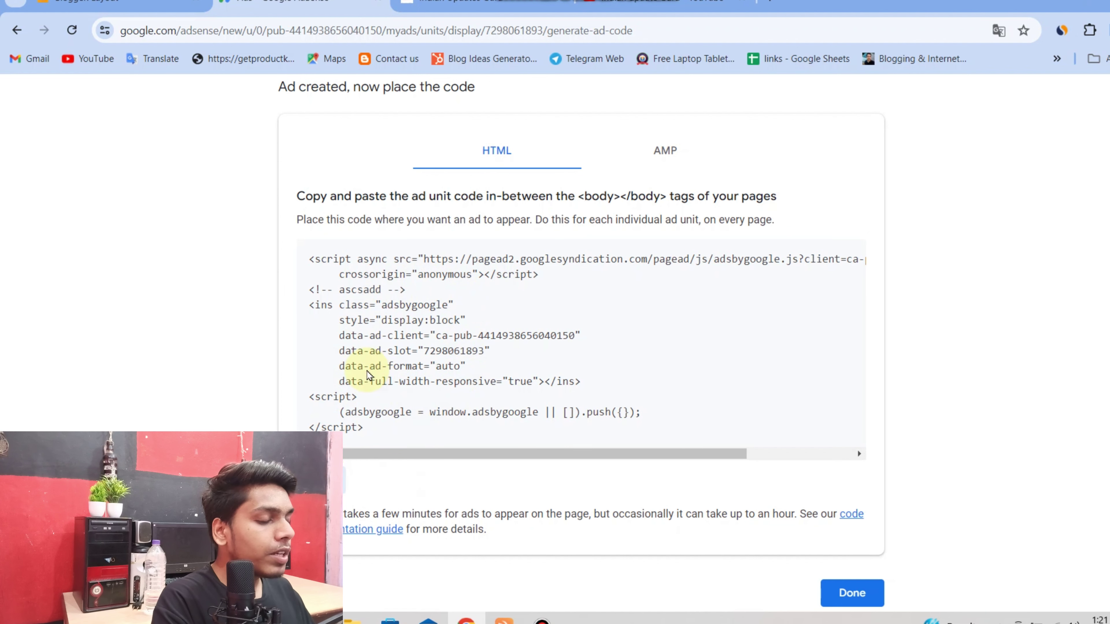
Switch to the Blogger layout and add a new HTML/JavaScript gadget to the Sidebar Right (A) section
key(ctrl+shift+Tab)
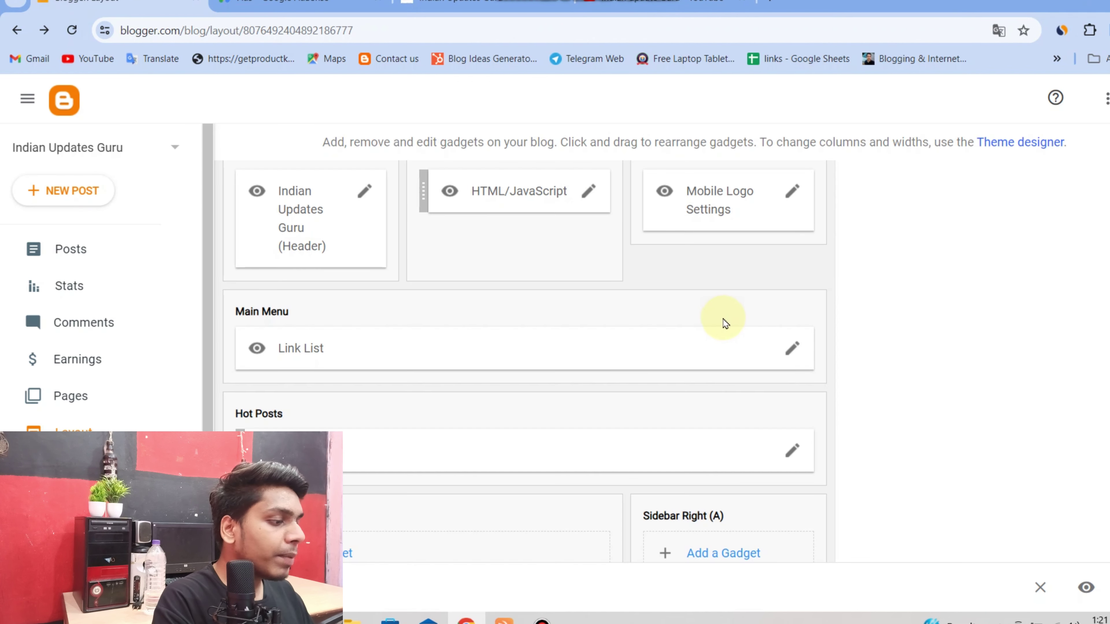
scroll(734, 322, down, 5)
scroll(749, 299, down, 2)
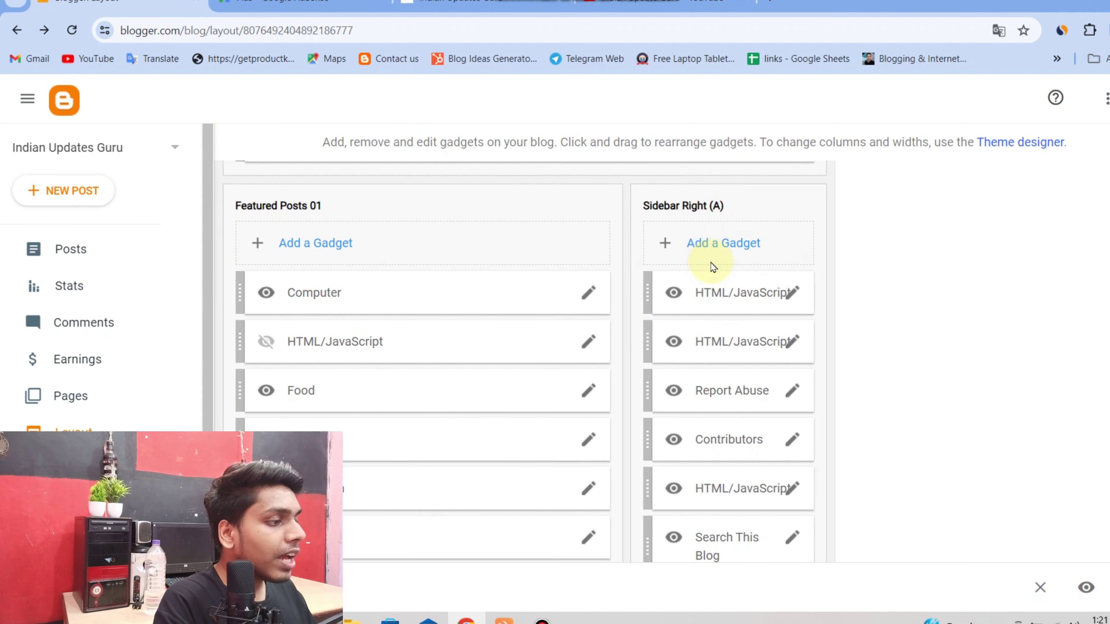
scroll(714, 265, down, 1)
scroll(711, 258, up, 3)
scroll(755, 300, down, 3)
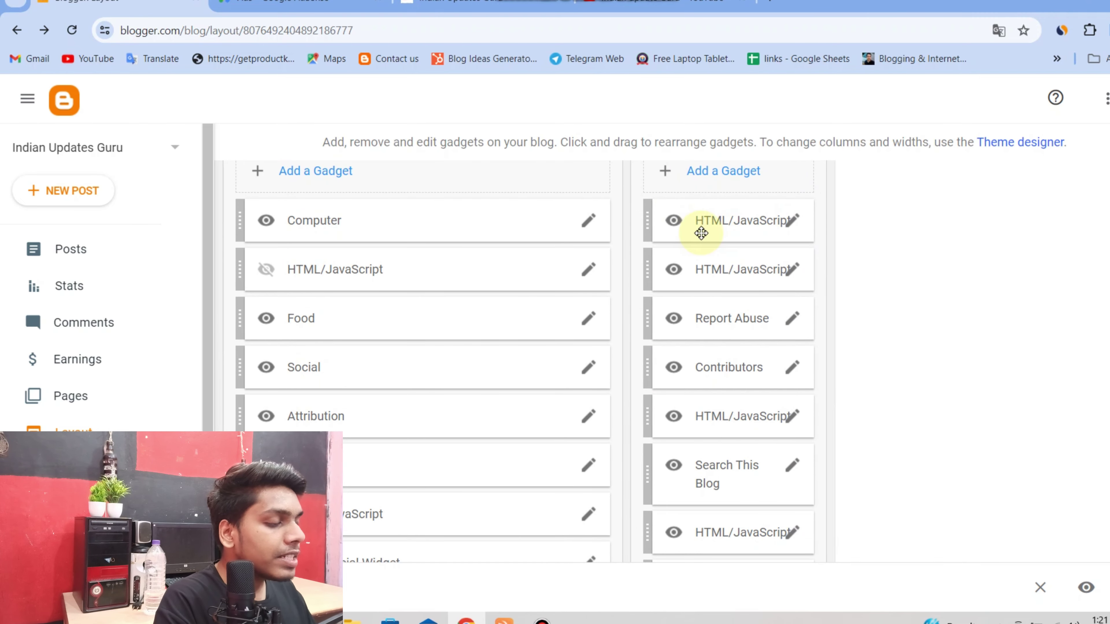
scroll(736, 296, up, 3)
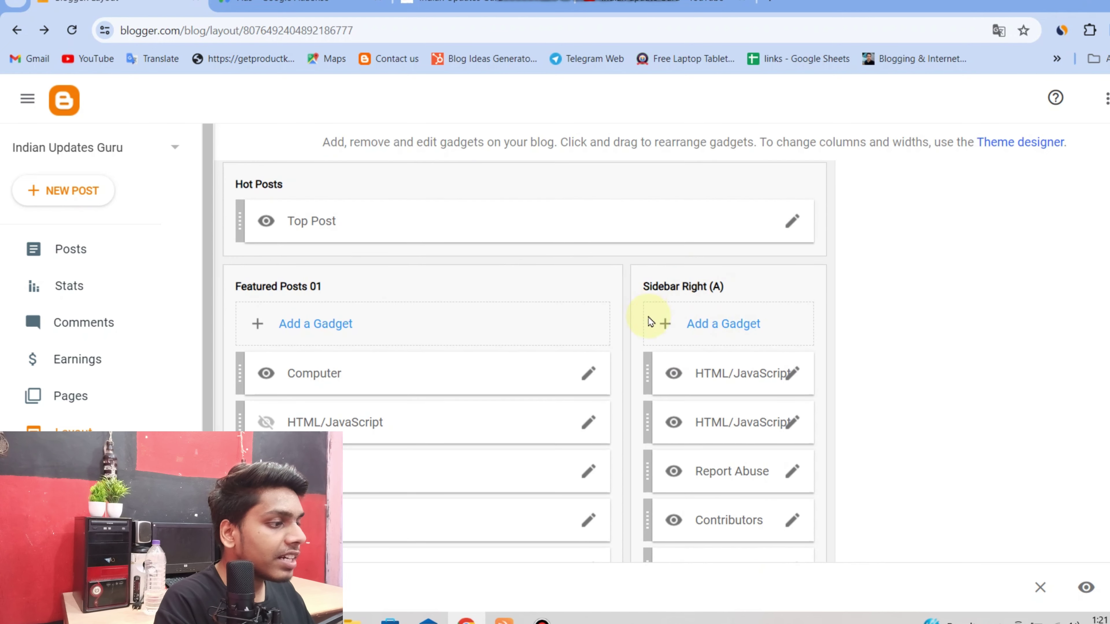
click(715, 325)
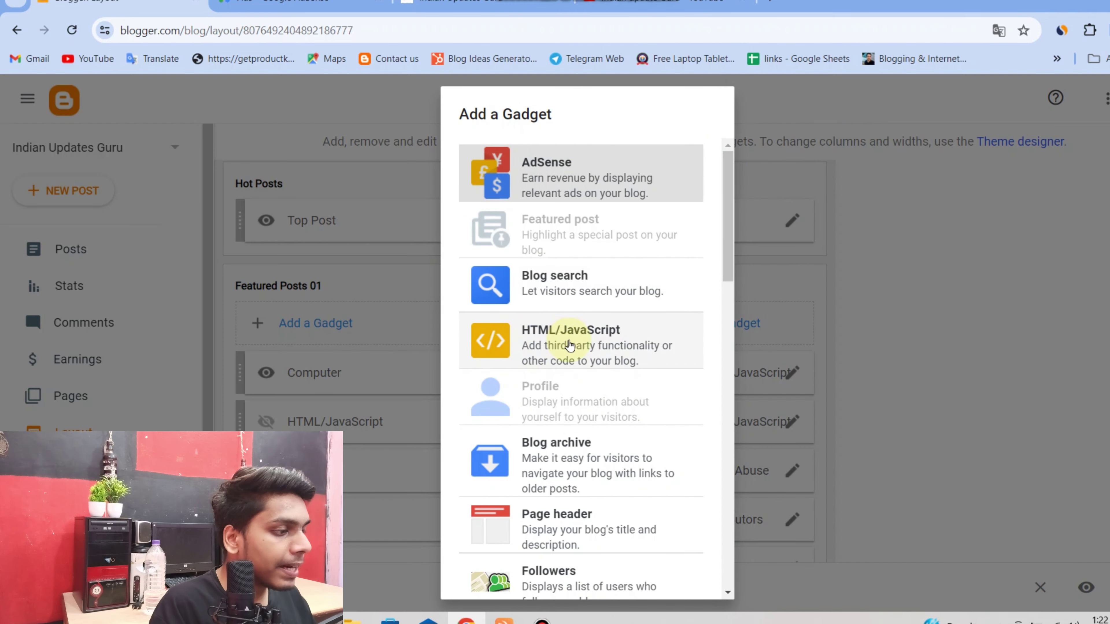
click(602, 344)
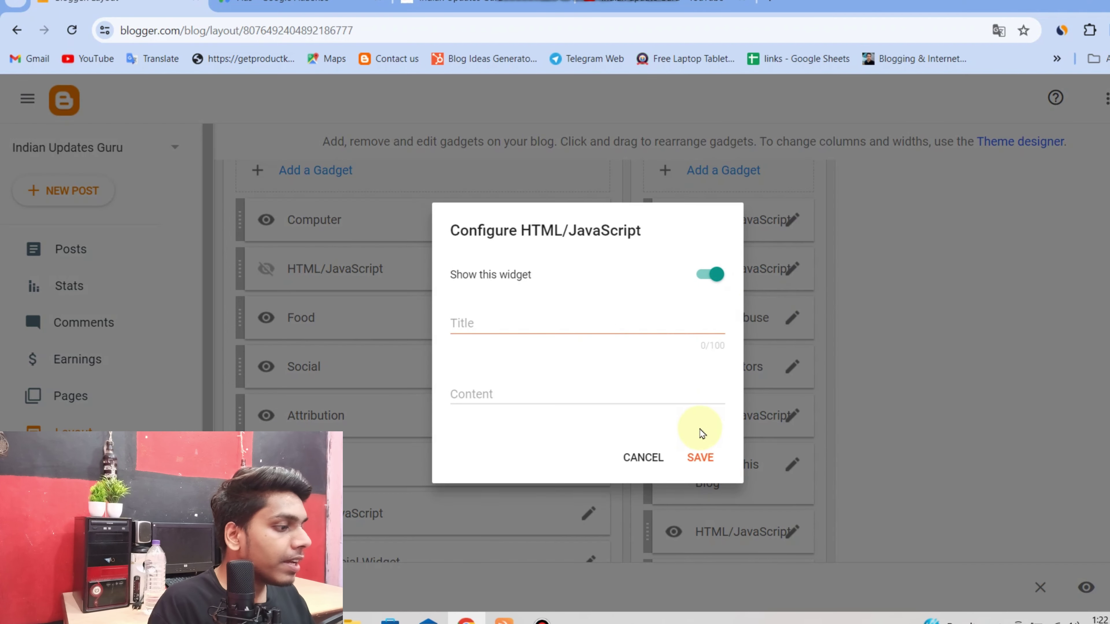
Paste the ascsadd ad unit code as the new sidebar gadget's content and save the gadget
click(577, 392)
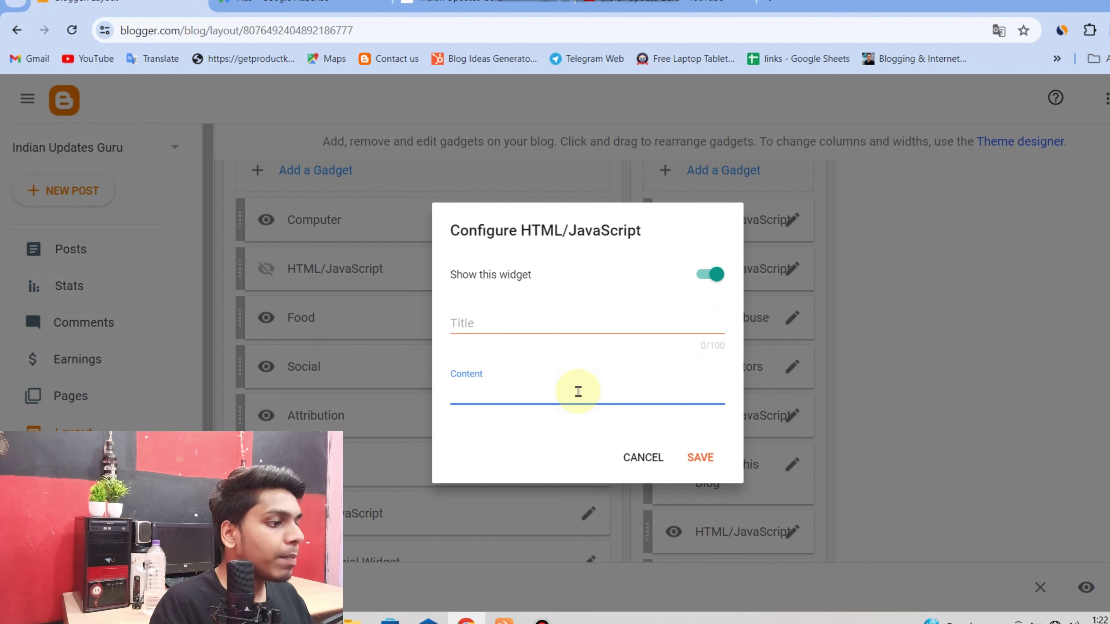
key(ctrl+v)
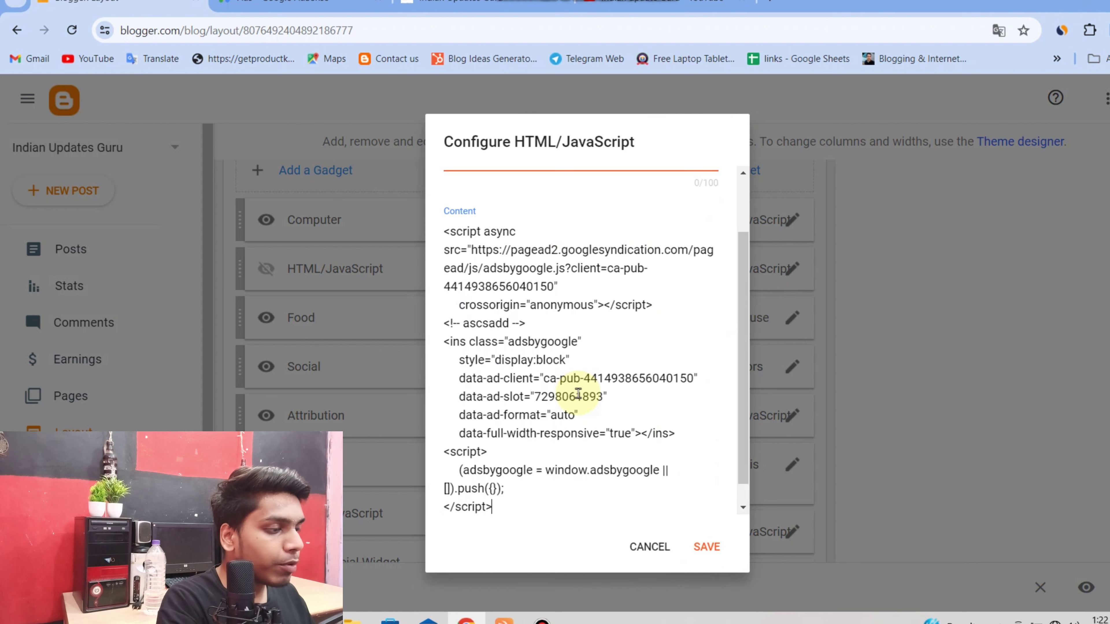
click(706, 548)
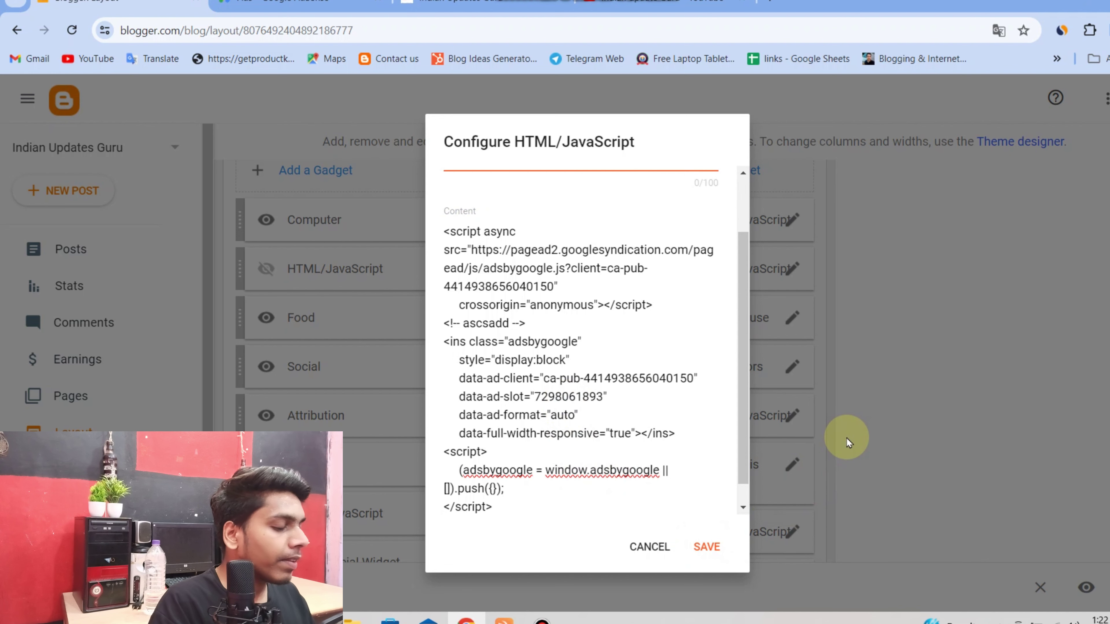
Save the ad gadget and move the topmost HTML/JavaScript gadget in Sidebar Right (A) below Report Abuse
click(708, 549)
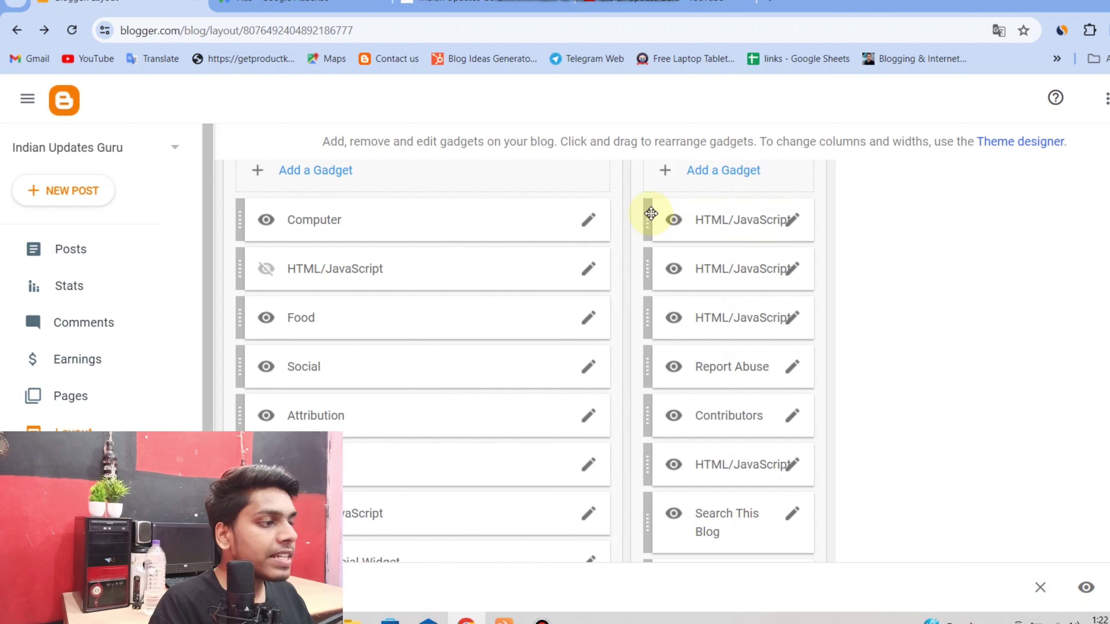
drag(651, 214, 663, 398)
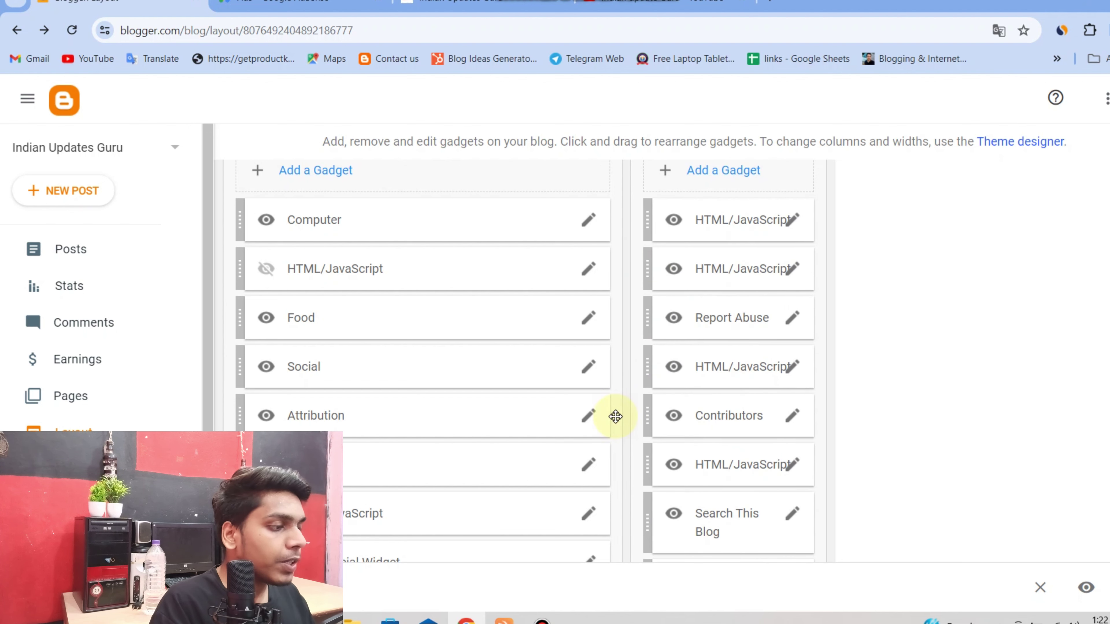
scroll(759, 353, down, 2)
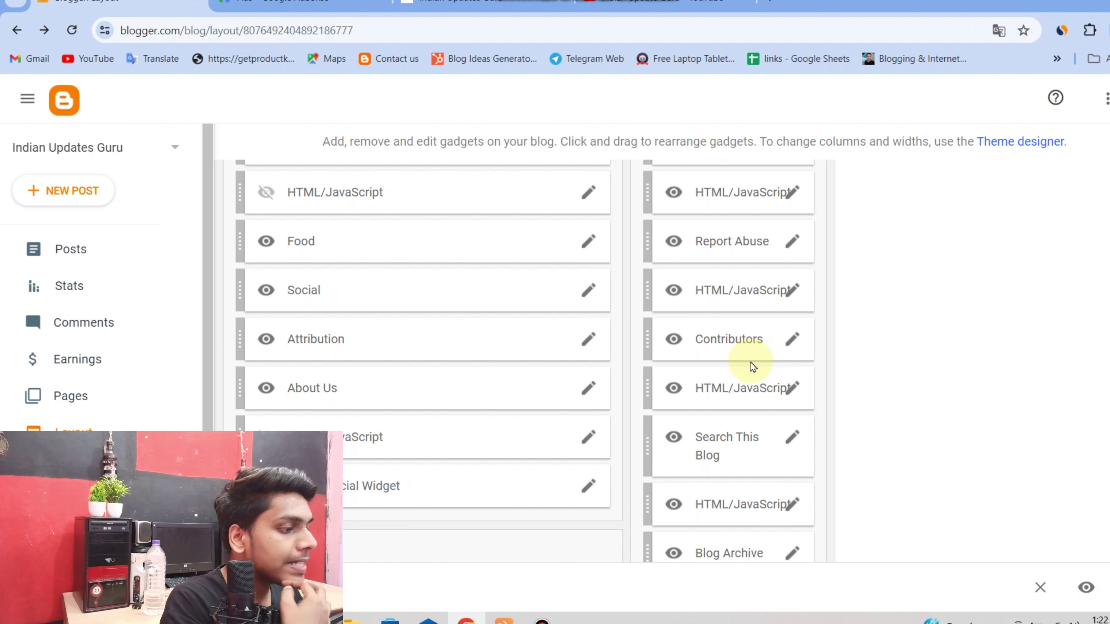
scroll(422, 369, up, 6)
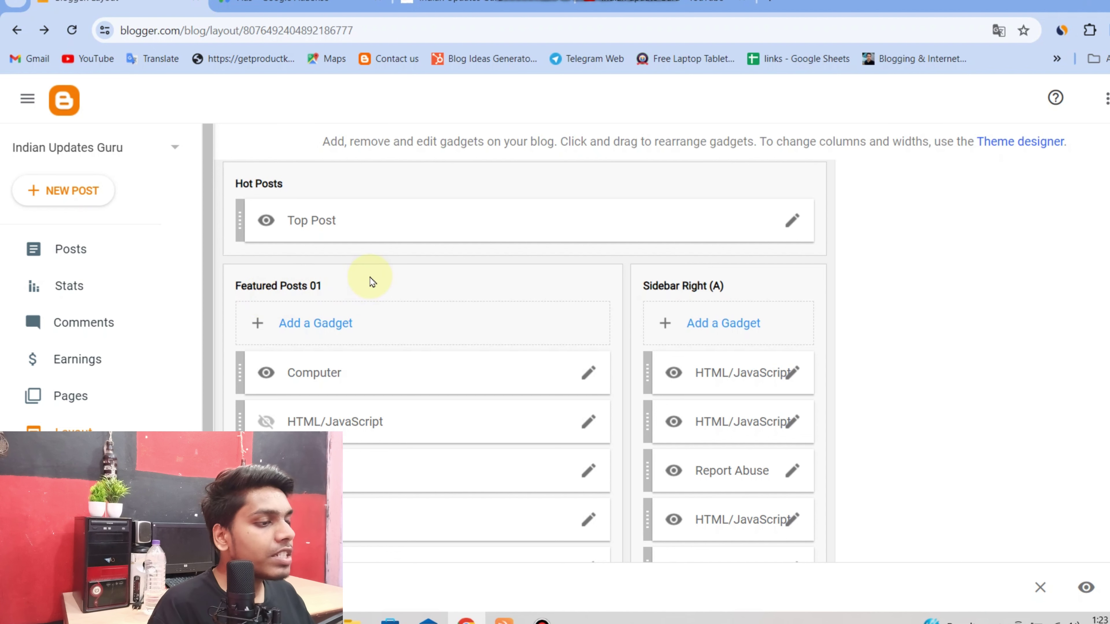
scroll(332, 302, down, 4)
scroll(367, 314, up, 2)
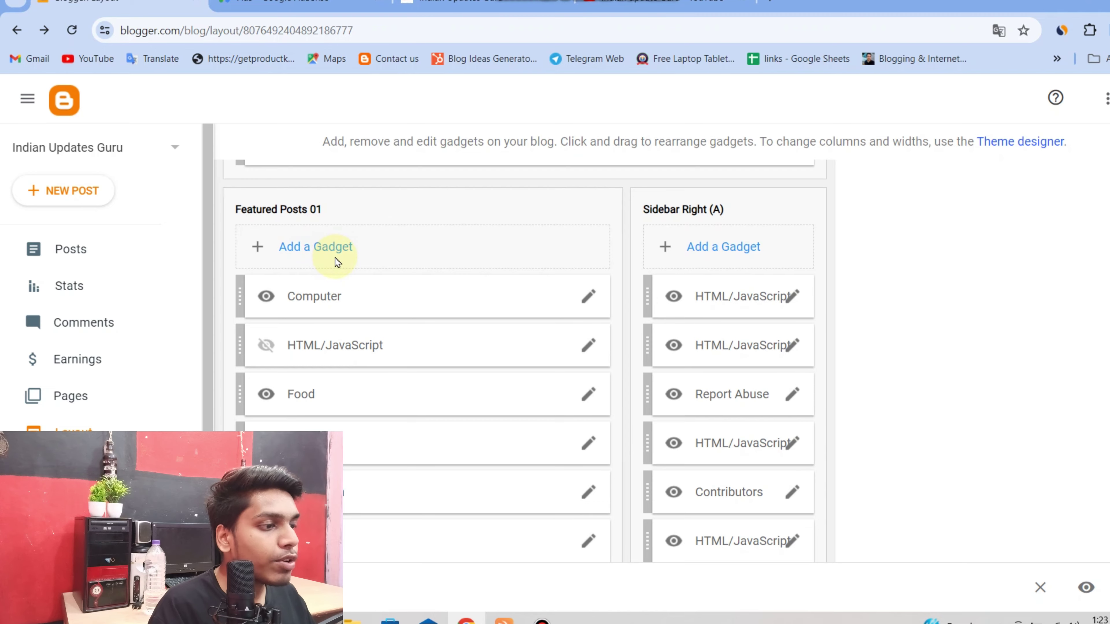
click(332, 249)
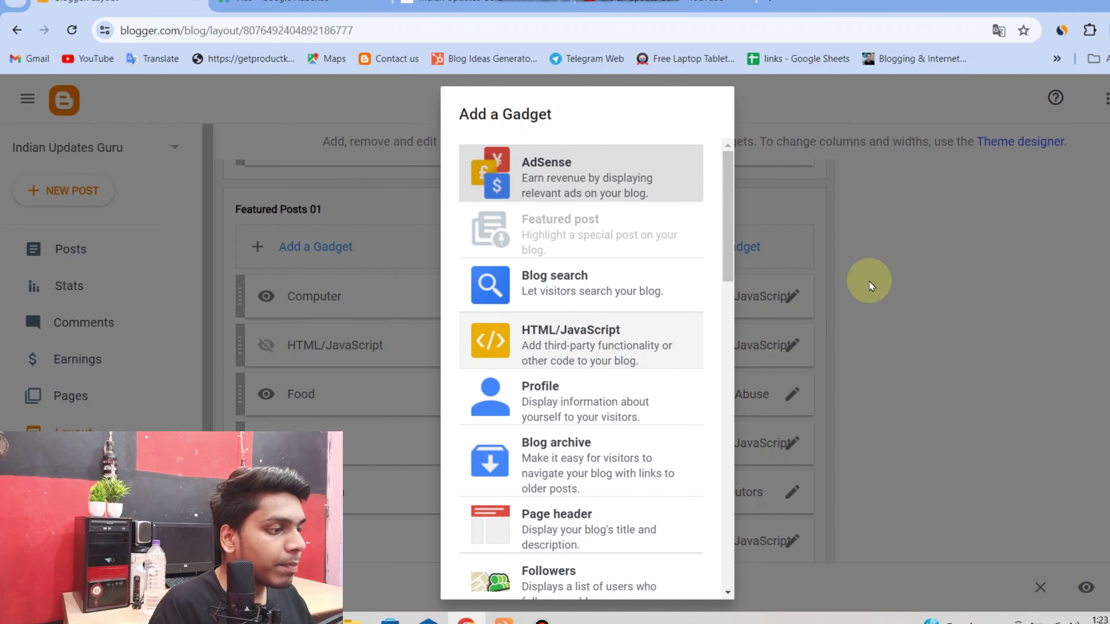
click(946, 257)
Switch to AdSense and finish the ascsadd ad unit's code page
click(298, 3)
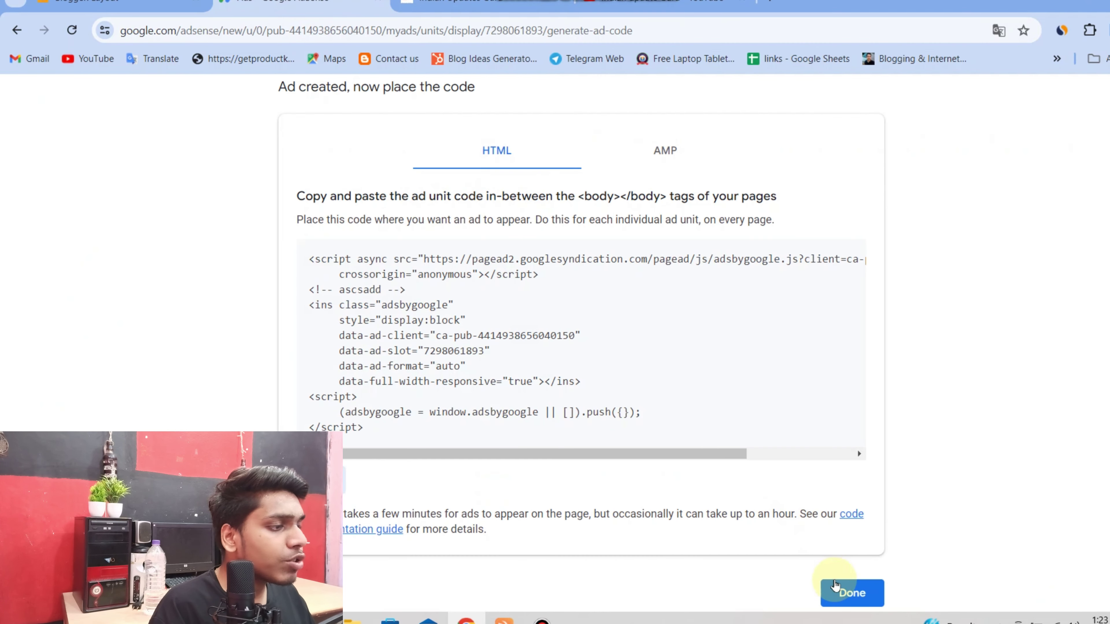
click(848, 593)
click(376, 268)
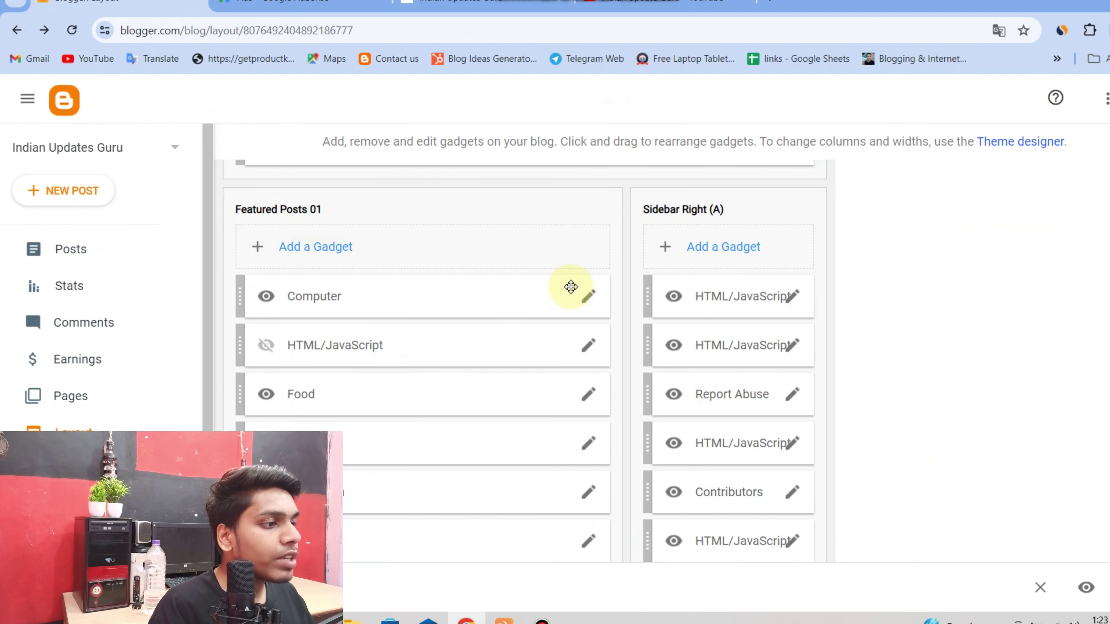
Look through the lower Blogger layout sections and examine the ad placements on the live site down to its footer
scroll(570, 287, down, 5)
scroll(571, 288, down, 5)
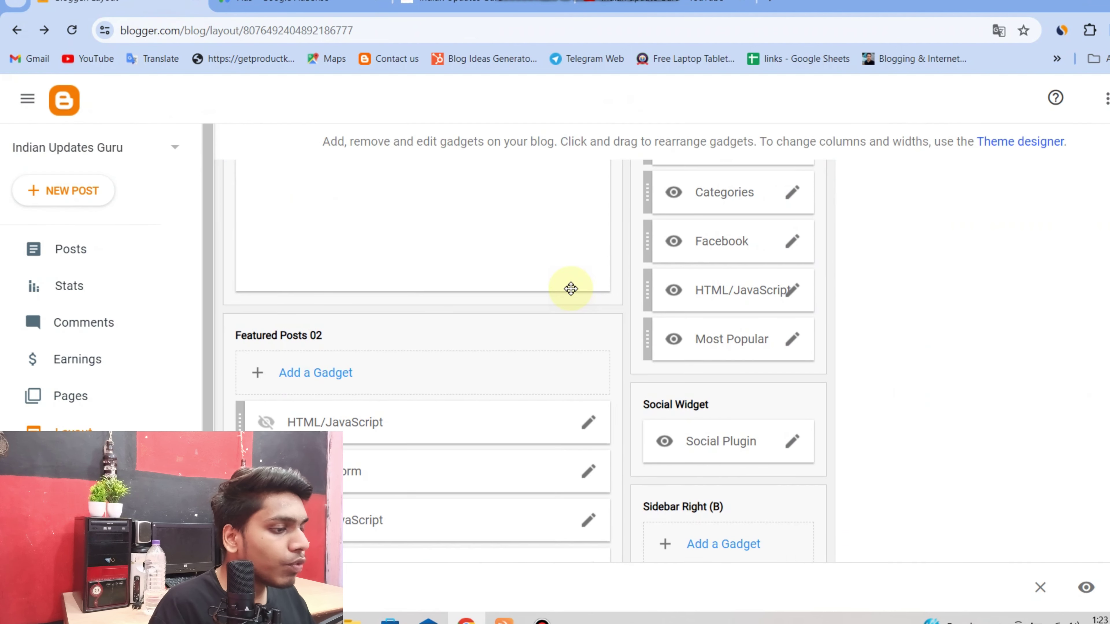
click(464, 5)
scroll(624, 253, down, 20)
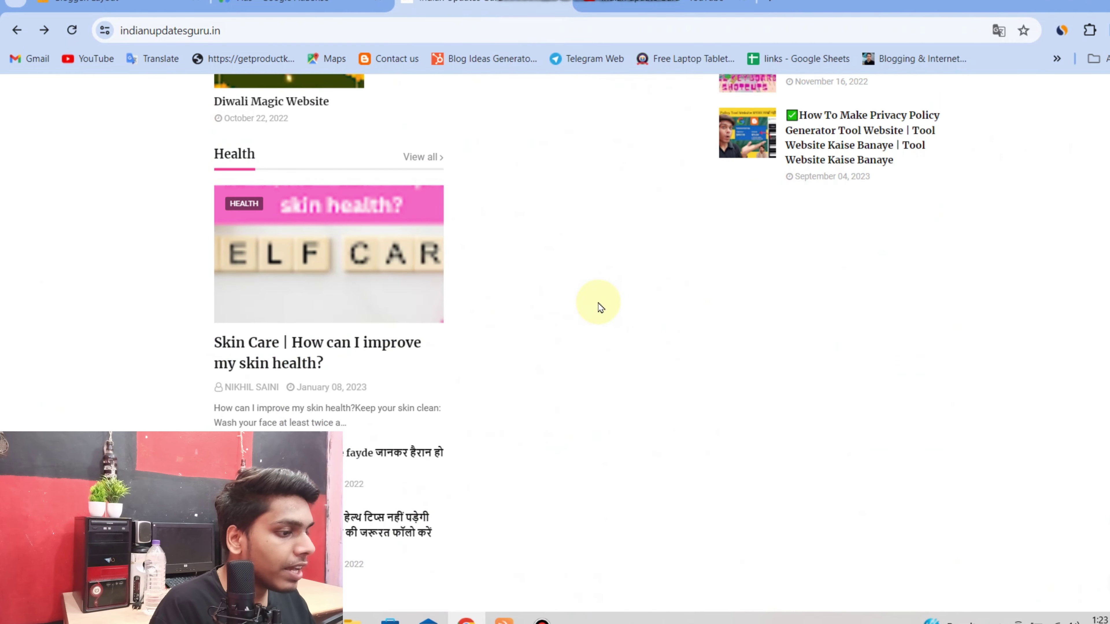
scroll(596, 315, down, 10)
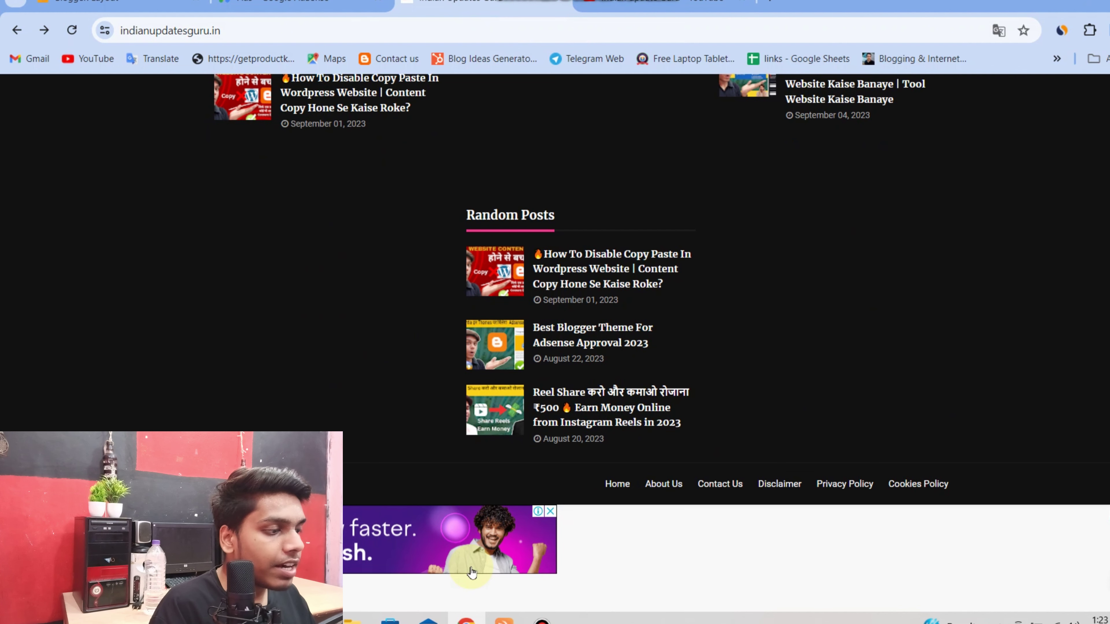
Switch to AdSense, open the code of the existing "demo ad" unit and copy its HTML version
click(255, 13)
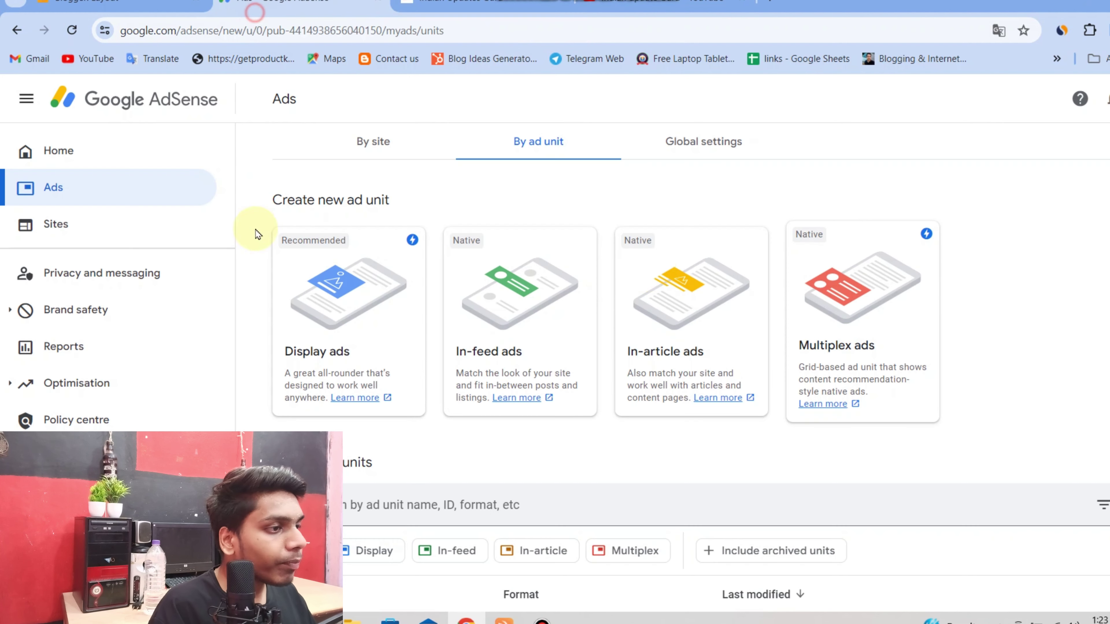
scroll(651, 268, down, 5)
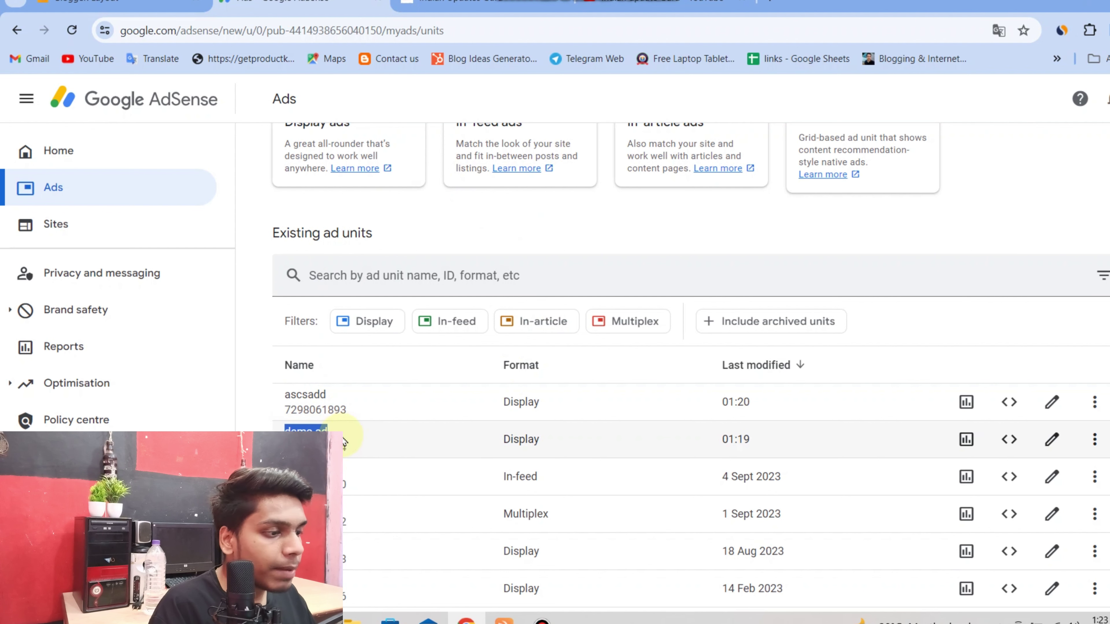
click(1009, 439)
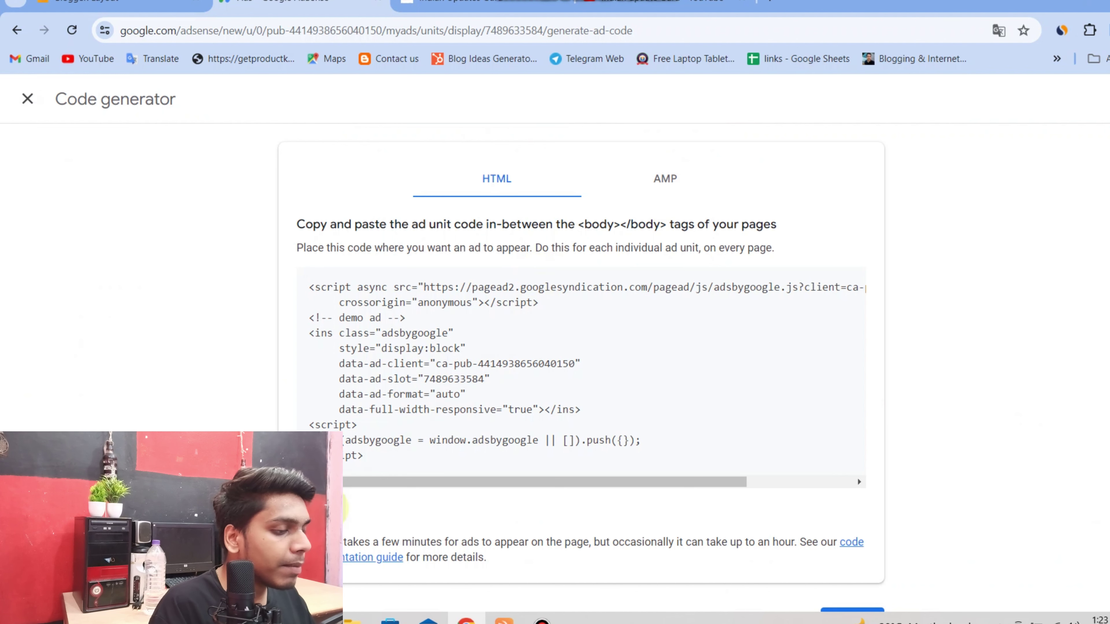
click(332, 508)
In the Blogger layout, fill a new HTML/JavaScript gadget for Section (Left) with the demo ad code, but discard the gadget
key(ctrl+shift+Tab)
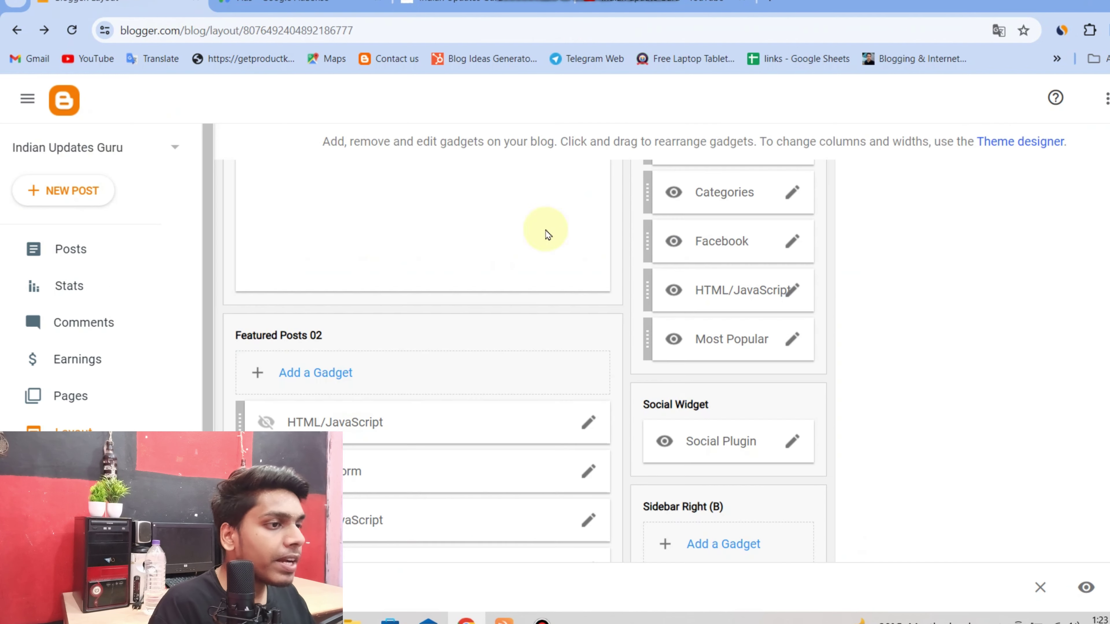
scroll(629, 280, down, 3)
scroll(466, 292, down, 5)
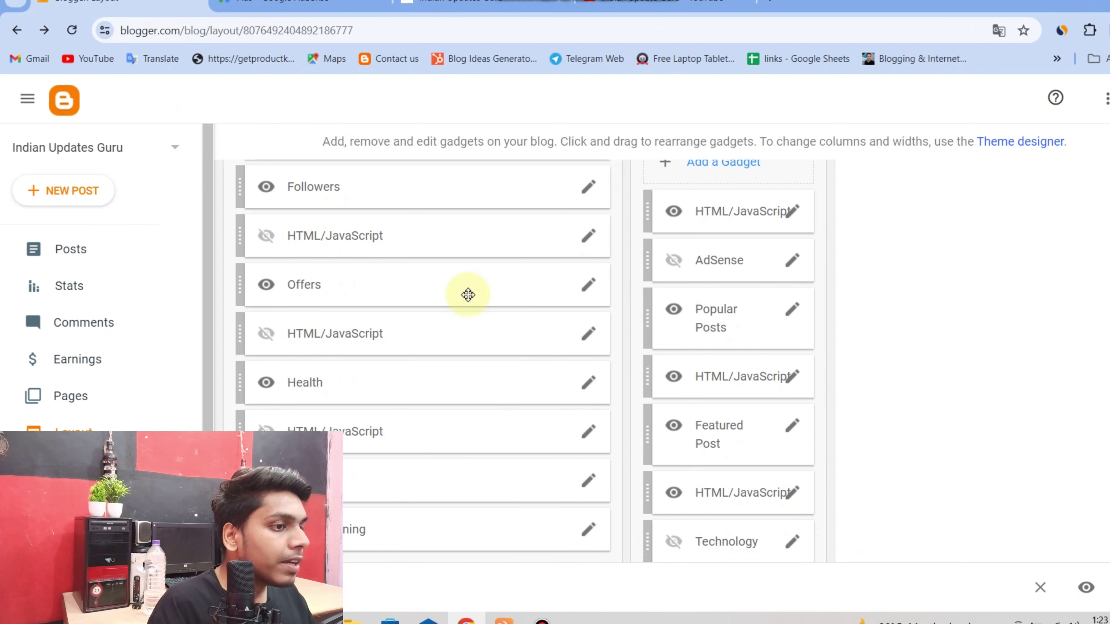
scroll(525, 377, down, 10)
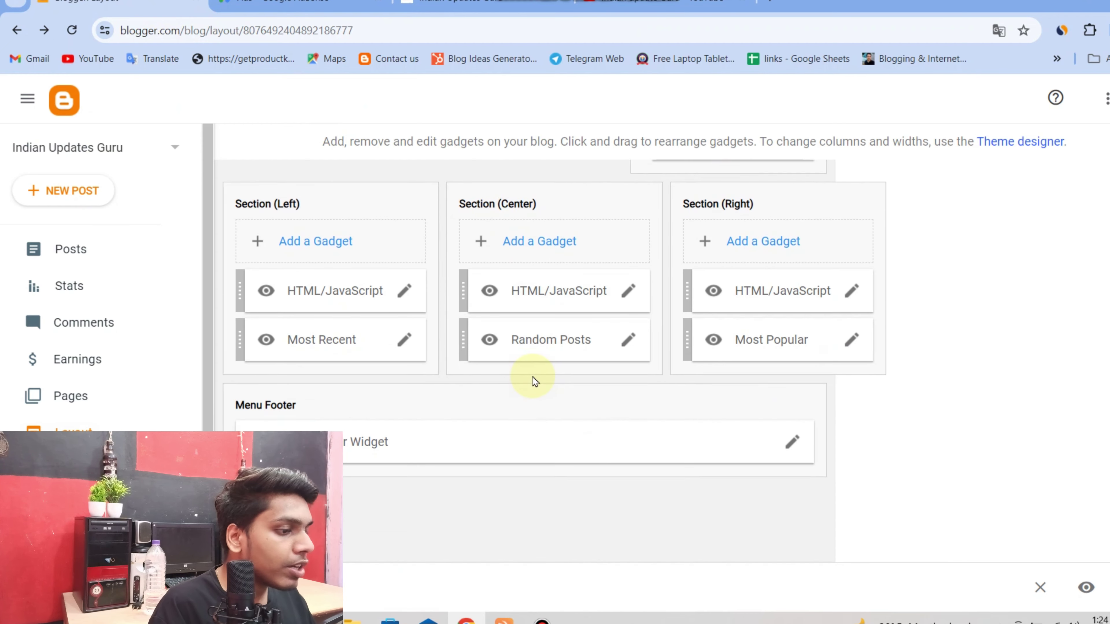
scroll(411, 331, up, 2)
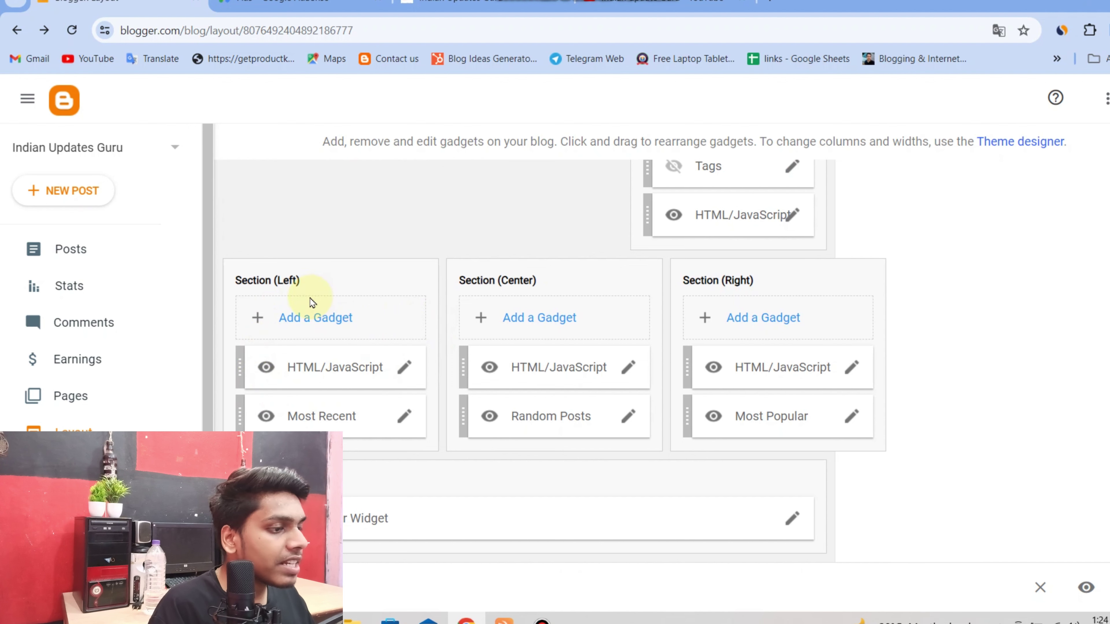
click(311, 323)
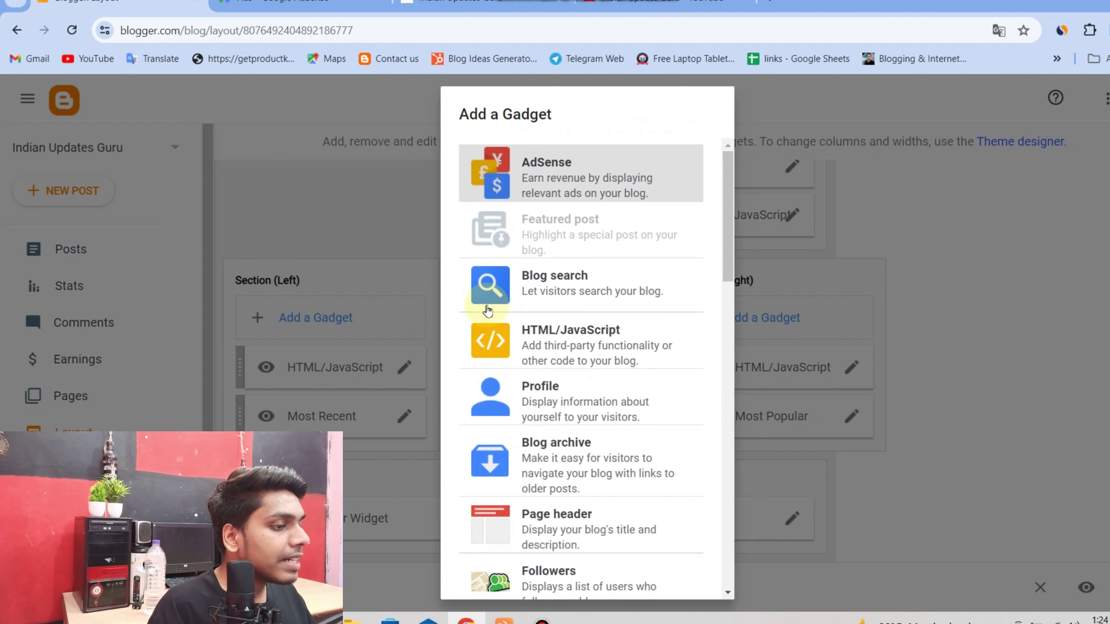
click(607, 349)
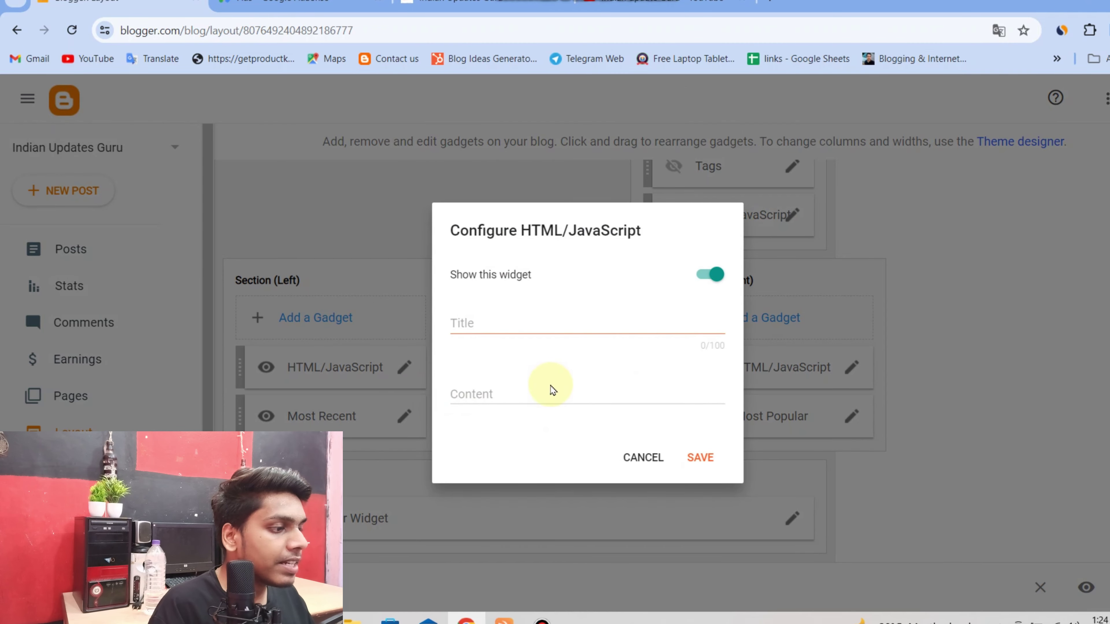
click(548, 392)
key(ctrl+v)
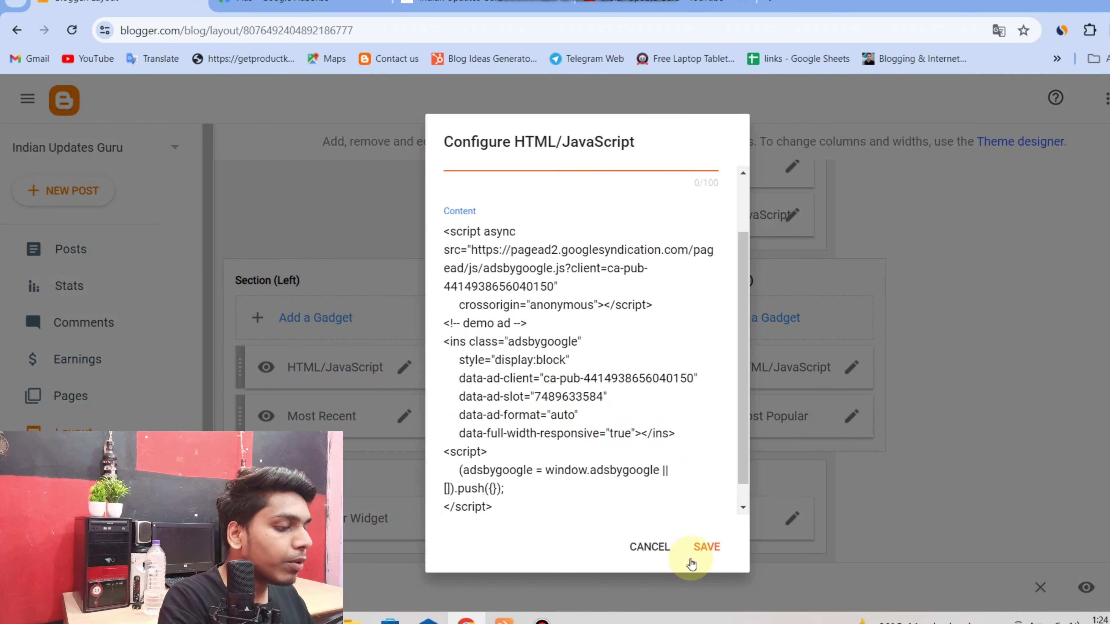
click(665, 548)
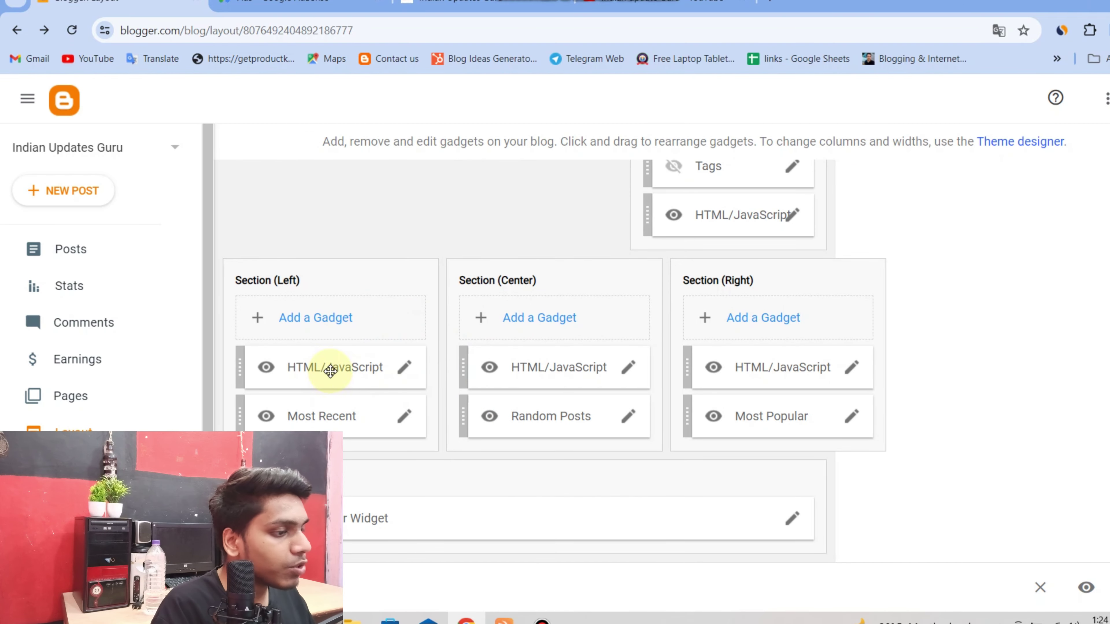
Switch to the live site and examine the ads in its footer sections, sidebar and homepage content
scroll(638, 334, up, 15)
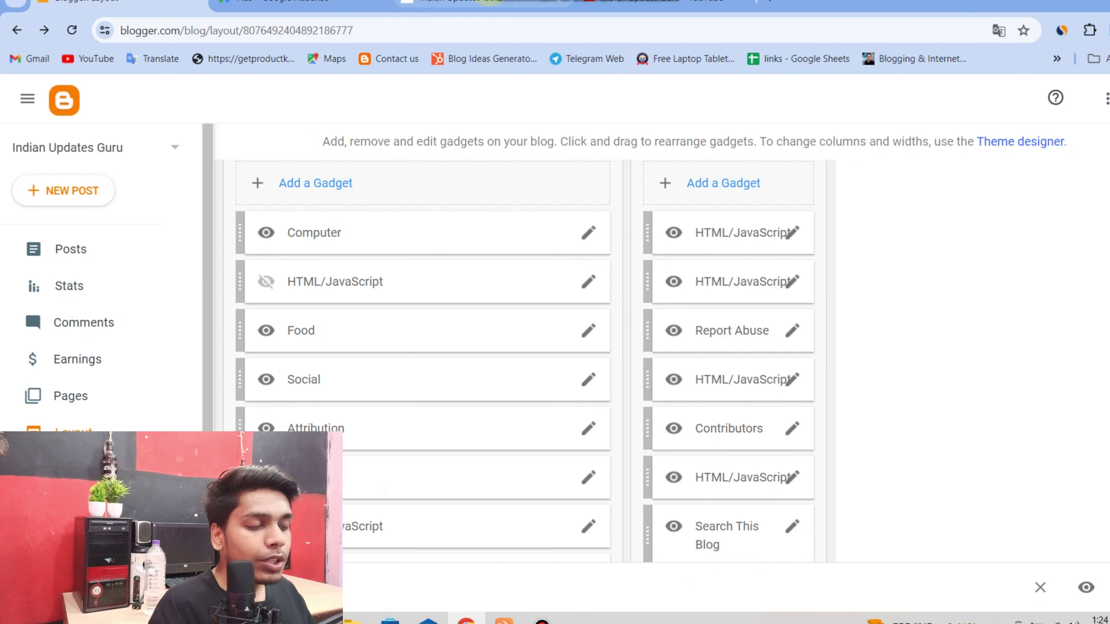
click(494, 7)
scroll(640, 276, up, 10)
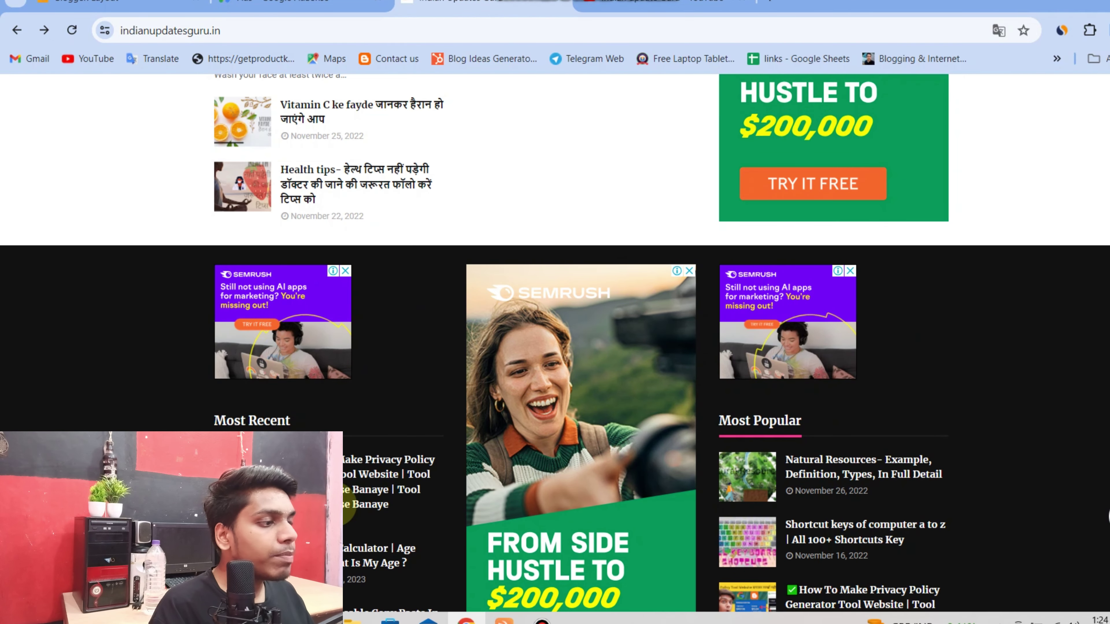
scroll(699, 274, down, 2)
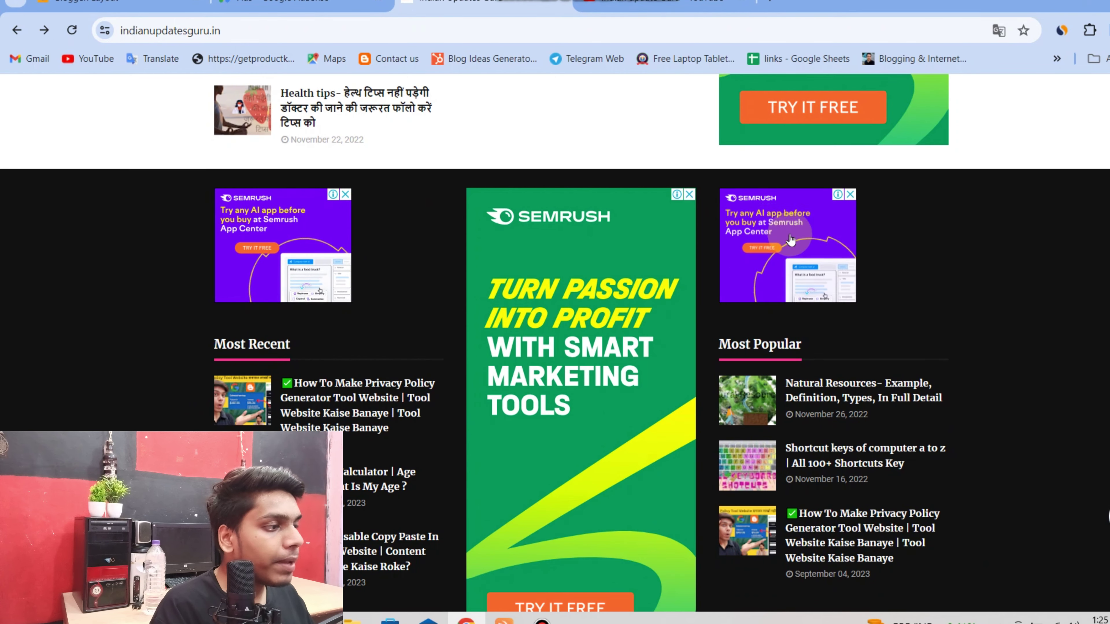
scroll(416, 434, down, 12)
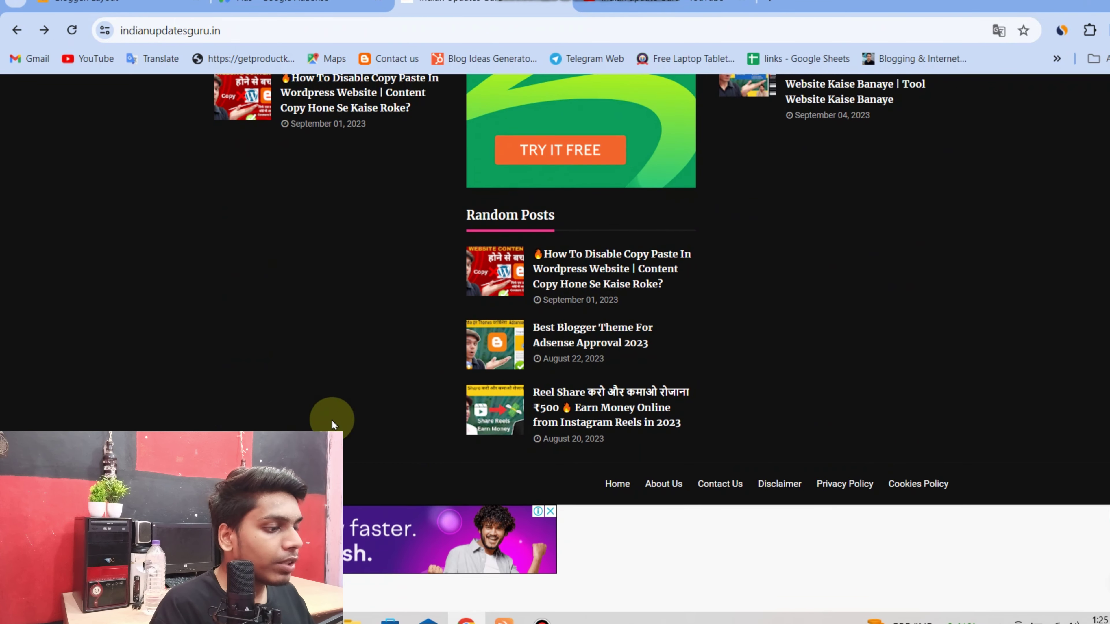
scroll(634, 257, up, 5)
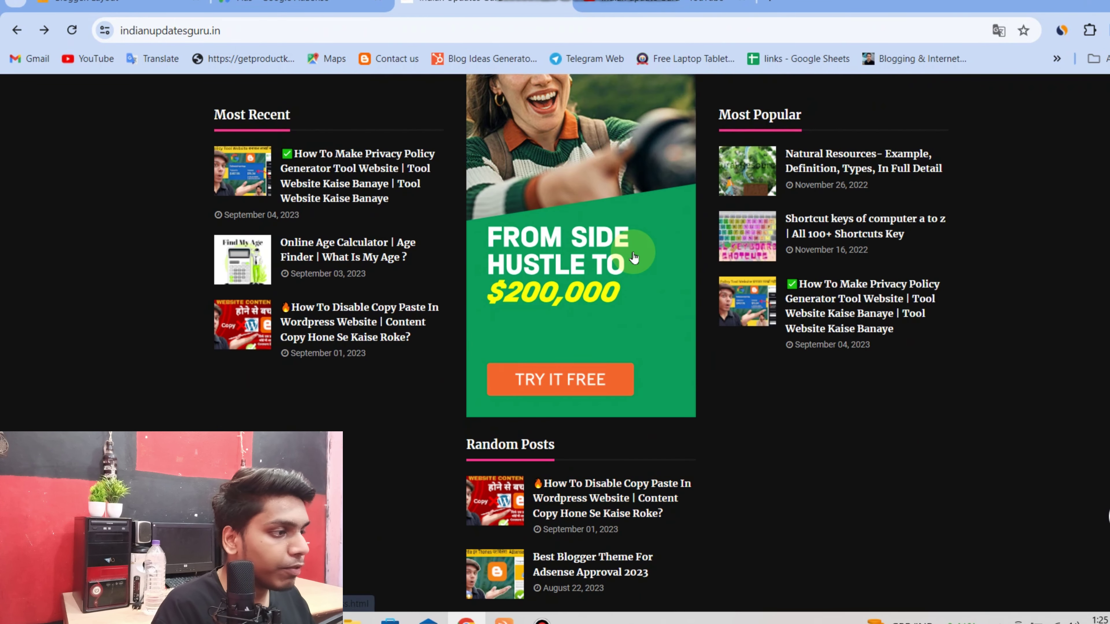
scroll(633, 257, up, 5)
scroll(633, 257, up, 15)
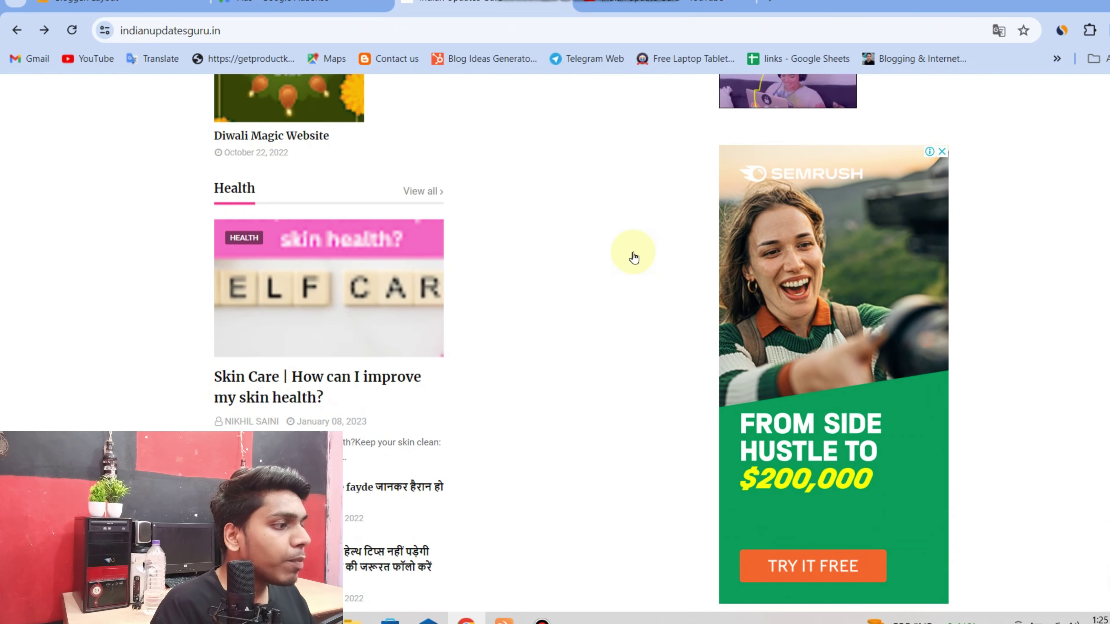
scroll(634, 257, up, 6)
scroll(633, 257, down, 20)
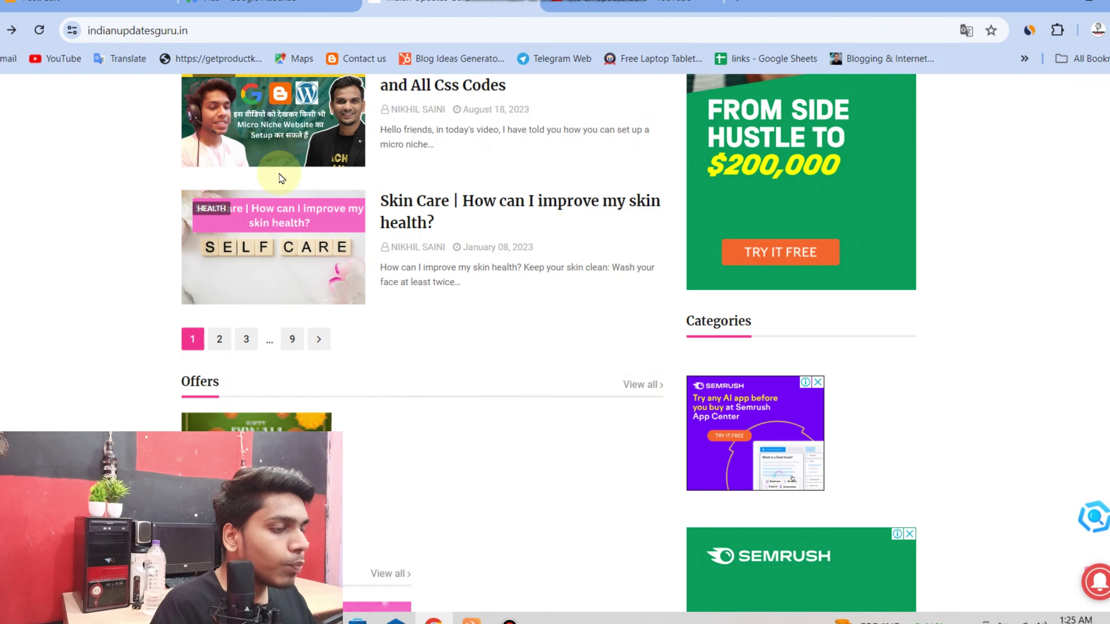
Switch to the Blogger post editor and fill the empty post with a dummy paragraph starting "afasfasfasfasf" followed by a long run of k's
click(144, 4)
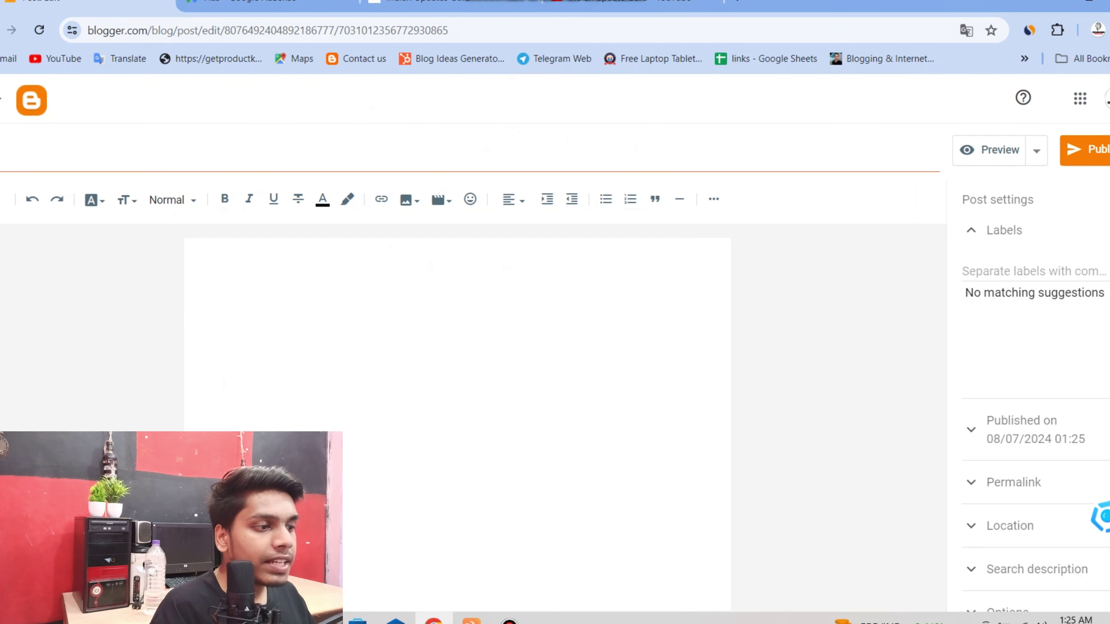
click(275, 292)
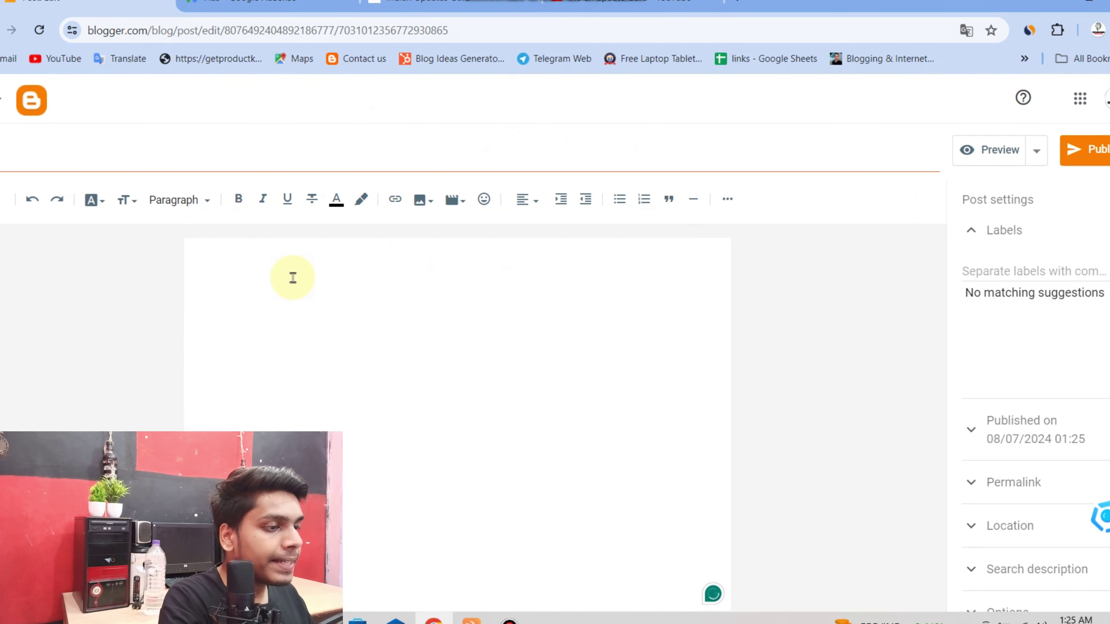
text(afasfasfasfasf)
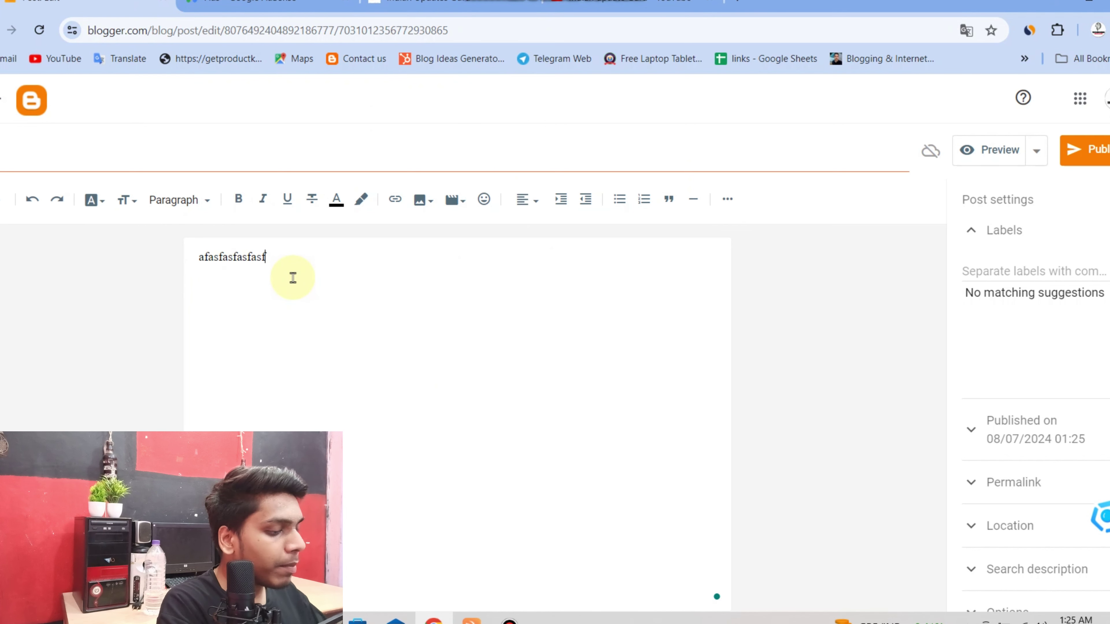
text(kkkkkkkkkkkkkkkkkk)
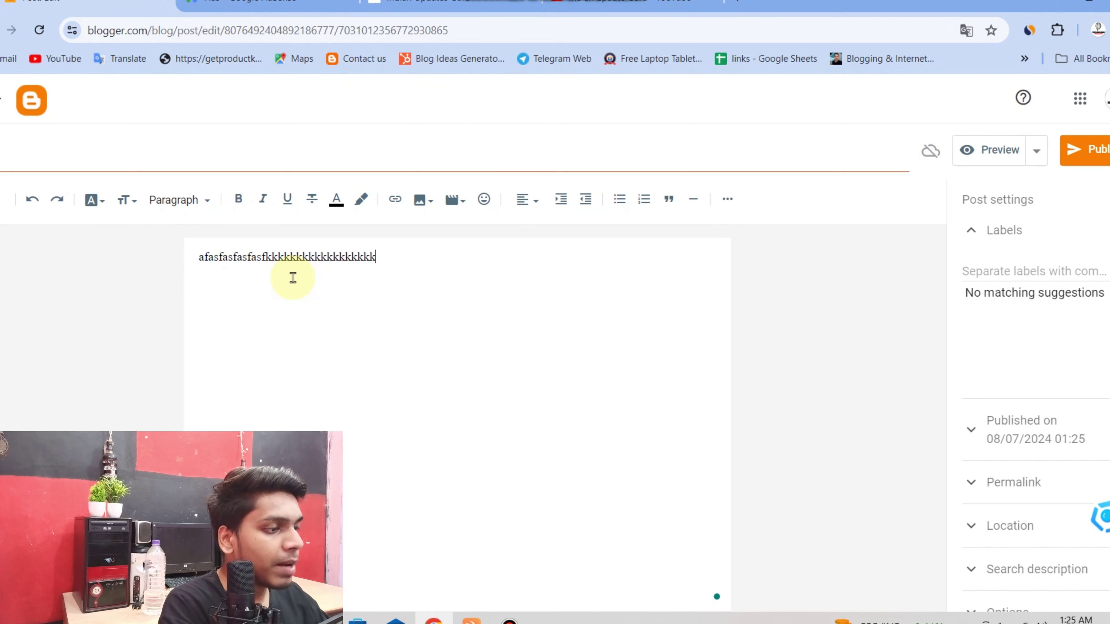
text(kkkkkkkkkkkkkkkkkkkkkkkkkkkkkkkkkkkkkkkkkkkkkkkkkkkkkkkkkkkkkkkkkkkkk)
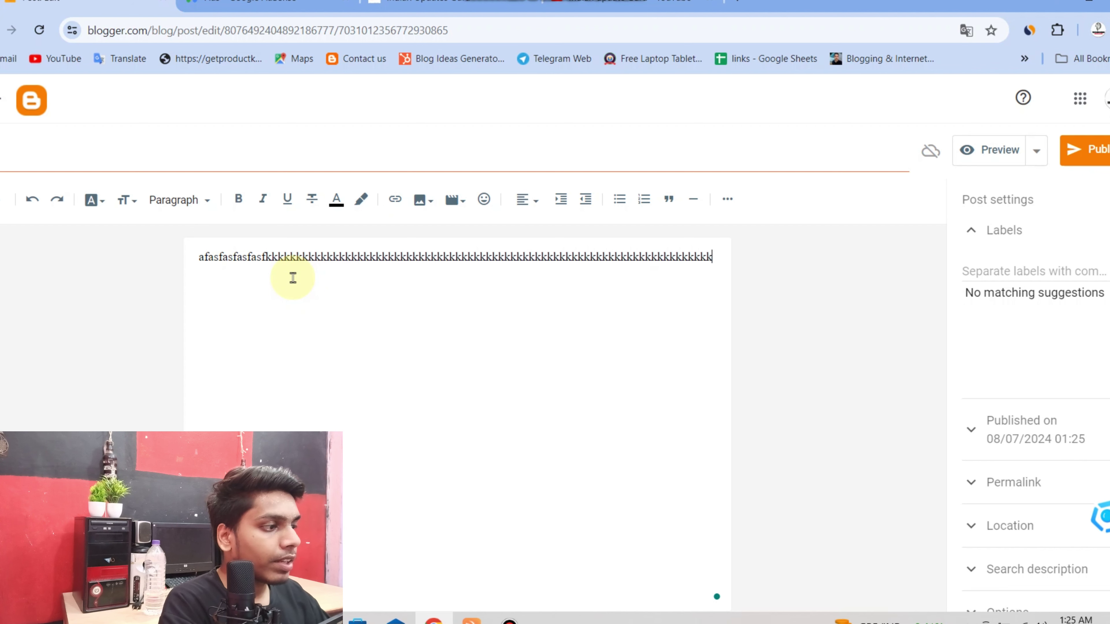
text(kkkkkkkkkkkkkkkkkkkkkkkkkkkkkkkkkkkkkkkkkkkkkkkkkkkkkkkkkkkkkkkkkkkkkkkkkkkkk)
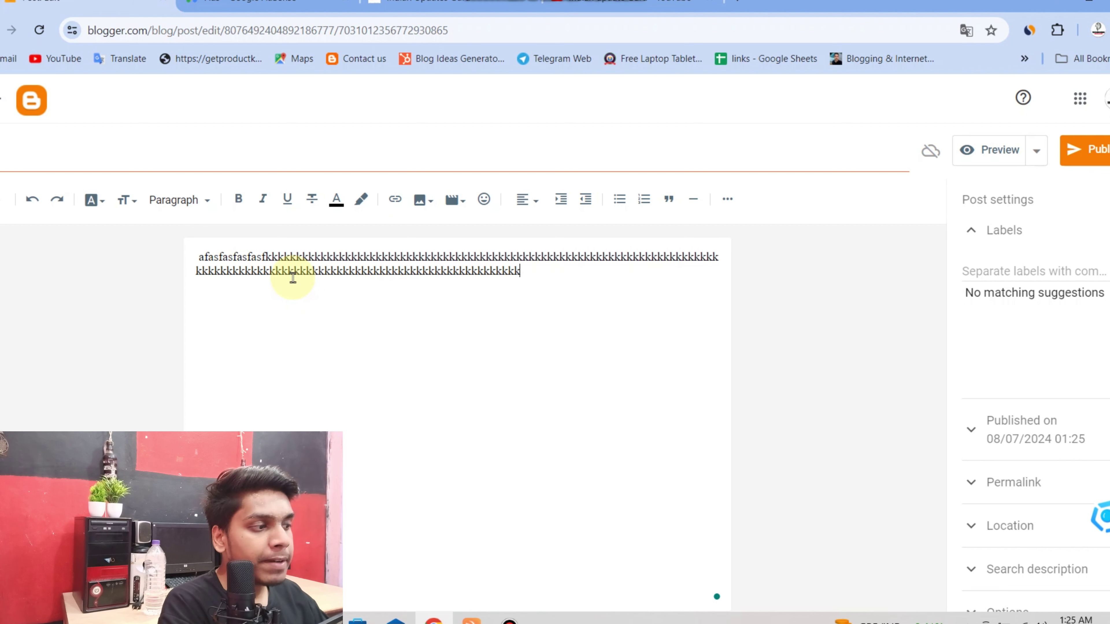
text(kkkkkkkkkkkkkkkkkkkkkkkkkkkkkkkkkkkkkkkk)
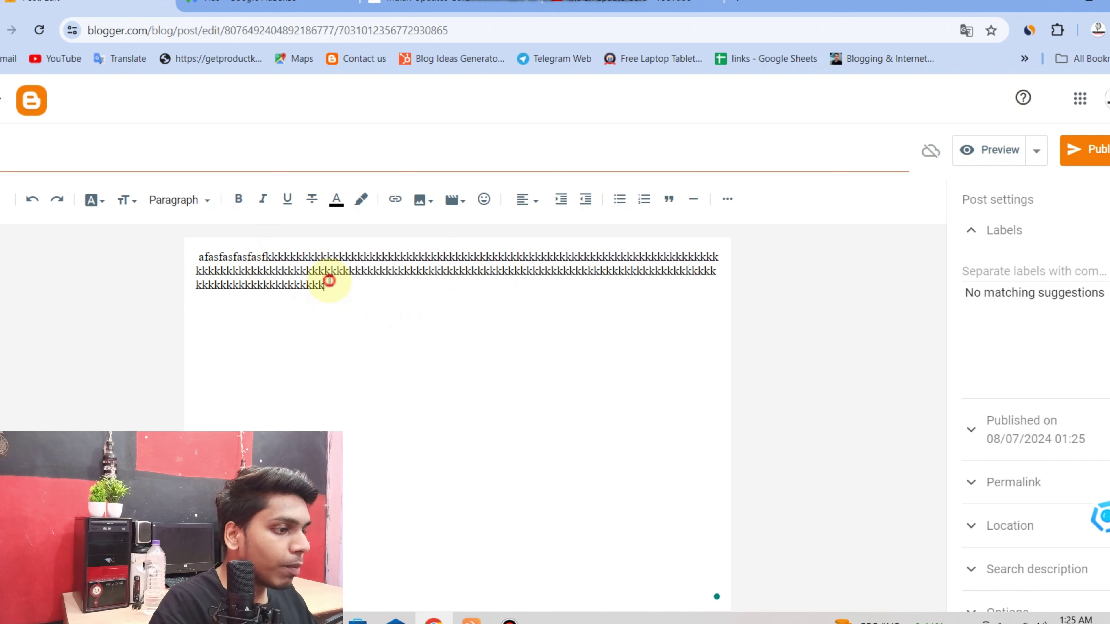
Copy the dummy paragraph and paste it five times below the original, leaving a gap after the first paragraph
triple_click(330, 281)
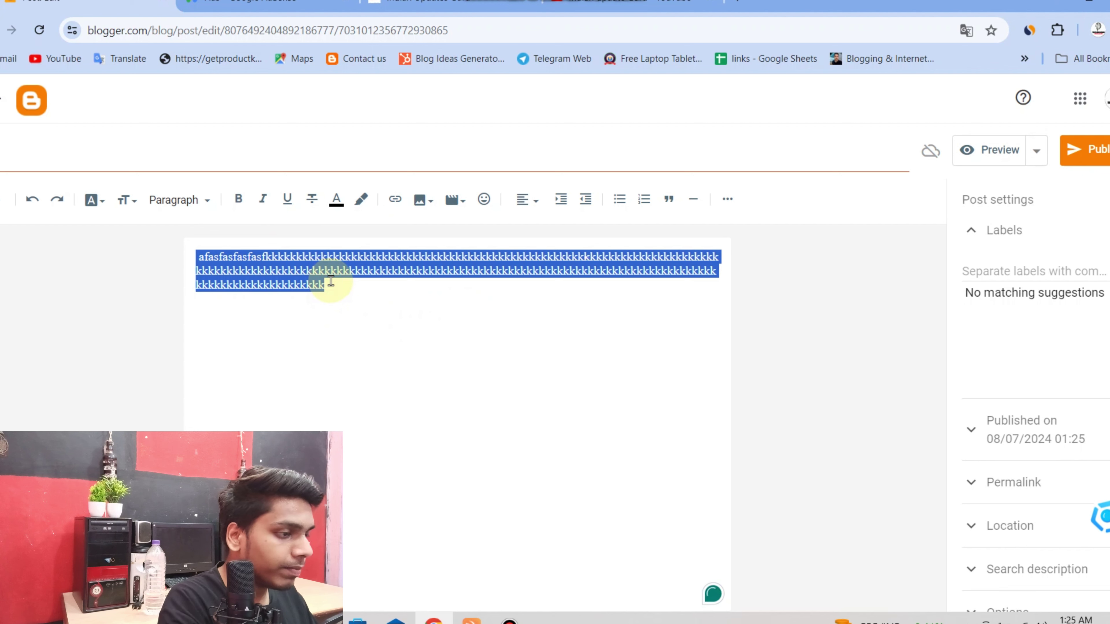
click(324, 333)
key(ctrl+v)
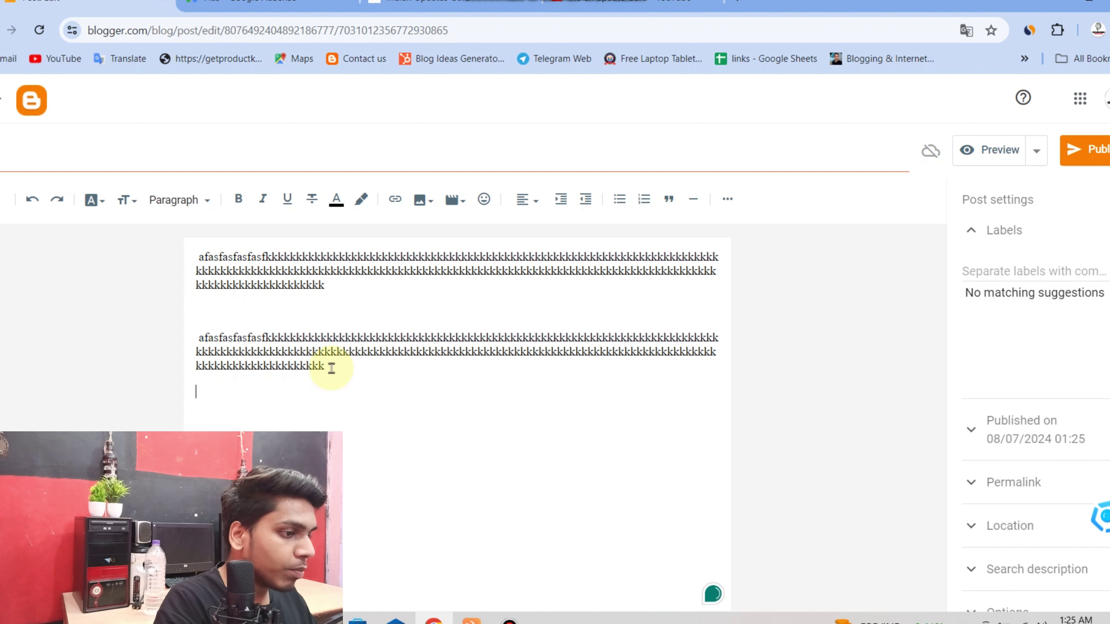
key(ctrl+v)
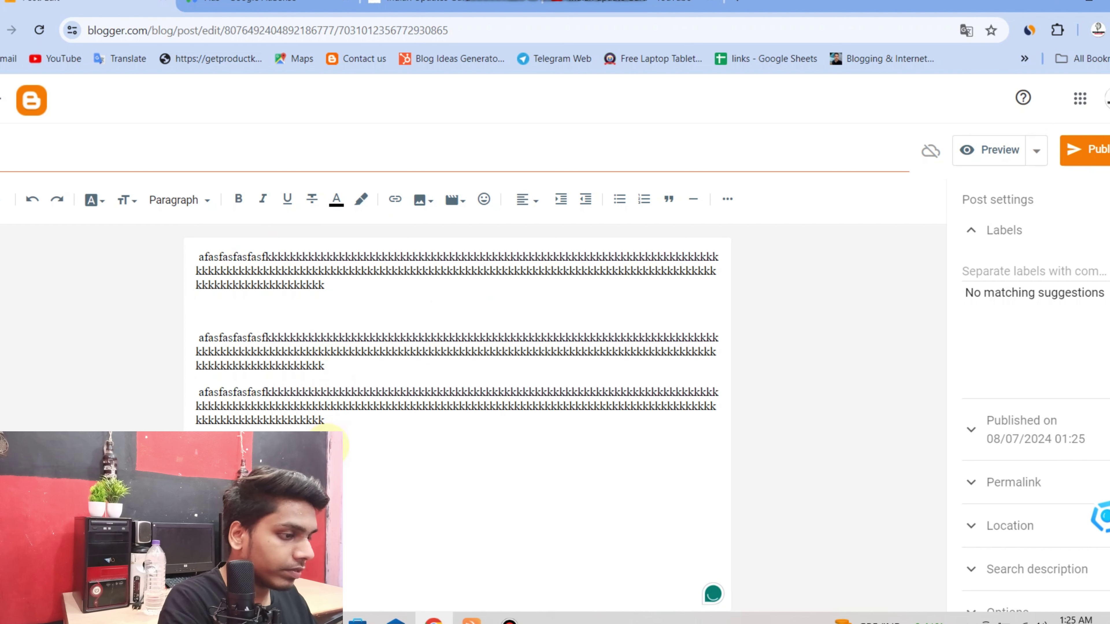
key(ctrl+v)
key(ctrl+v)
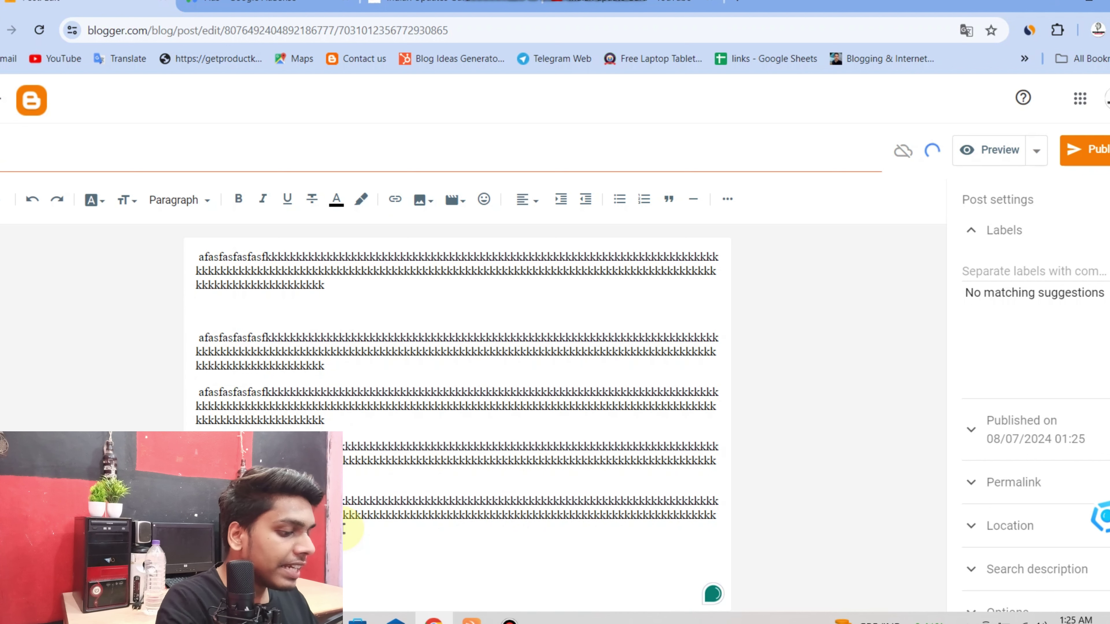
key(ctrl+v)
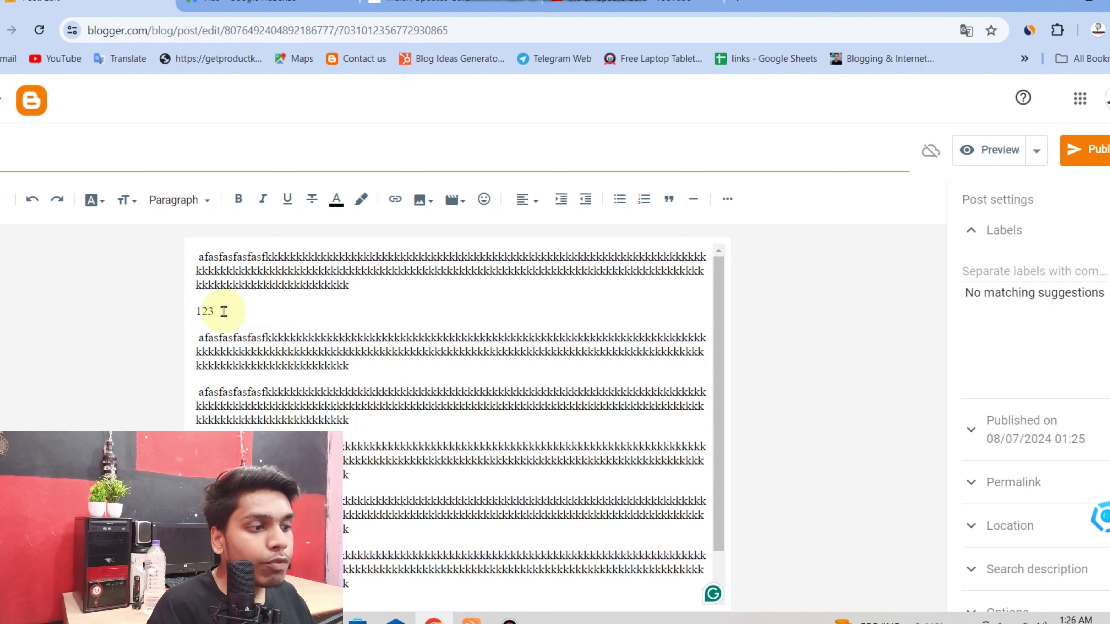
Mark the ad positions with the placeholder 123 after the first and the fourth paragraph of the post
drag(215, 312, 195, 311)
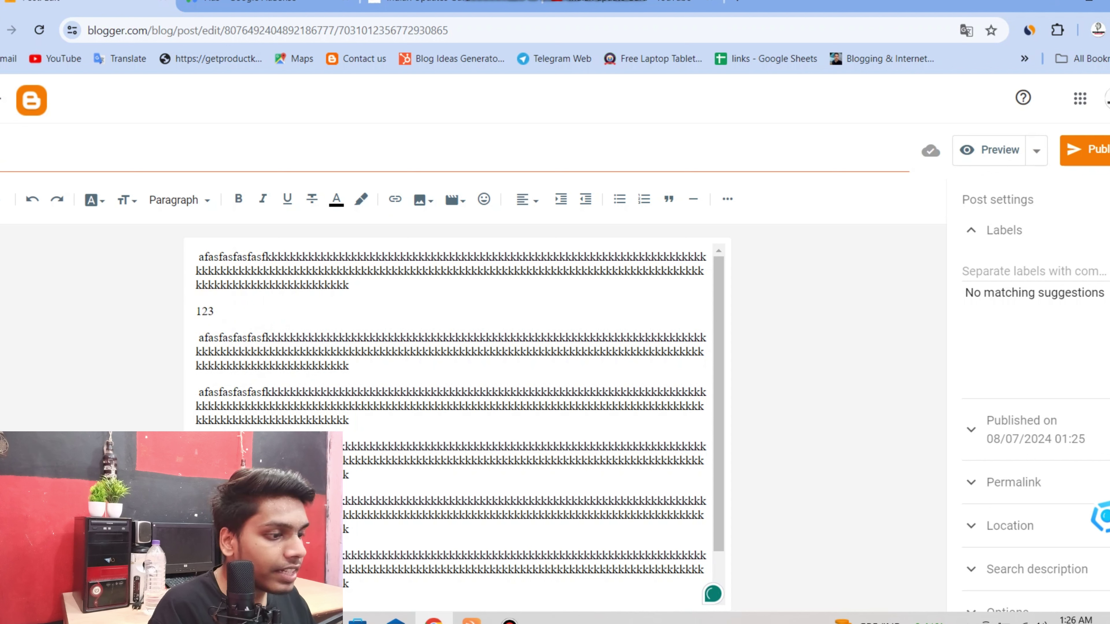
click(405, 479)
key(Return)
key(Return)
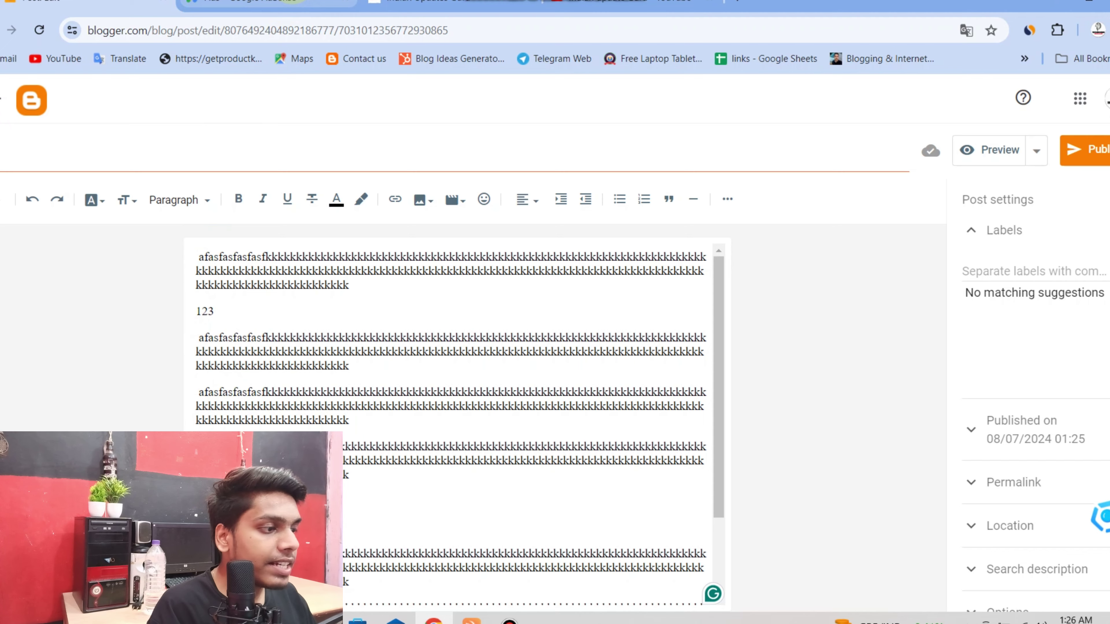
Switch to AdSense, create a responsive display ad unit named "afh" and copy its HTML code
click(262, 2)
scroll(791, 560, down, 1)
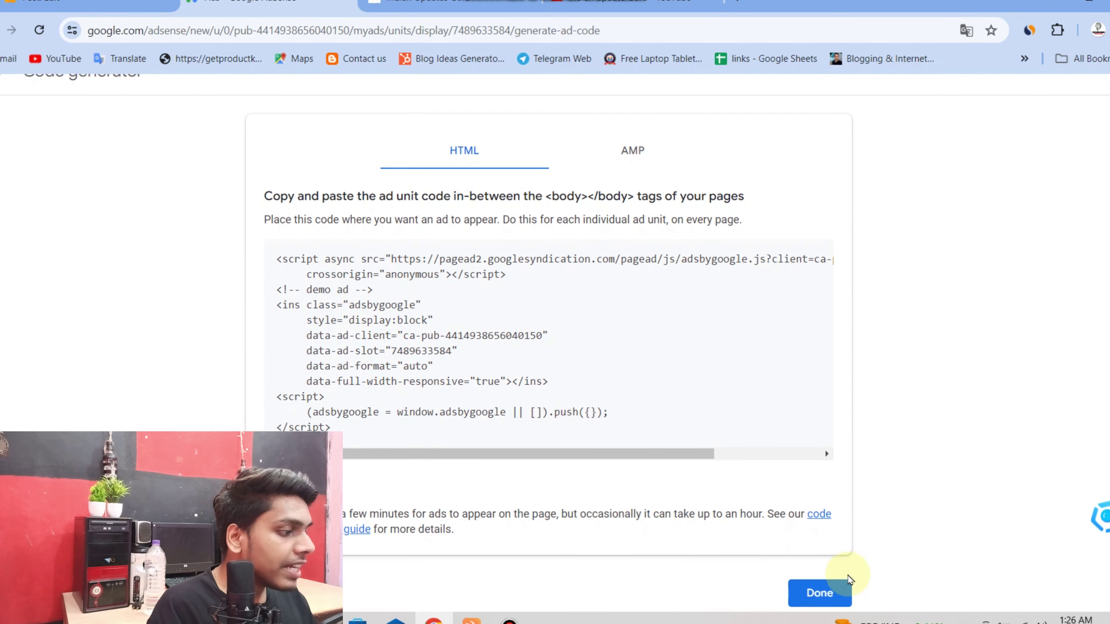
click(835, 594)
scroll(326, 398, up, 5)
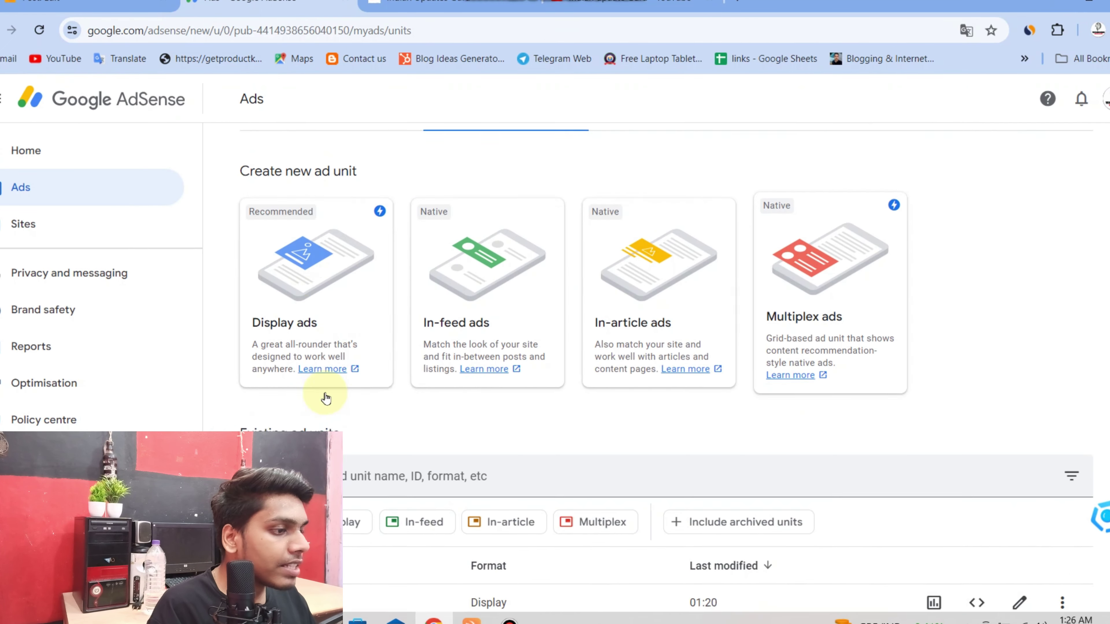
scroll(325, 398, up, 1)
click(309, 319)
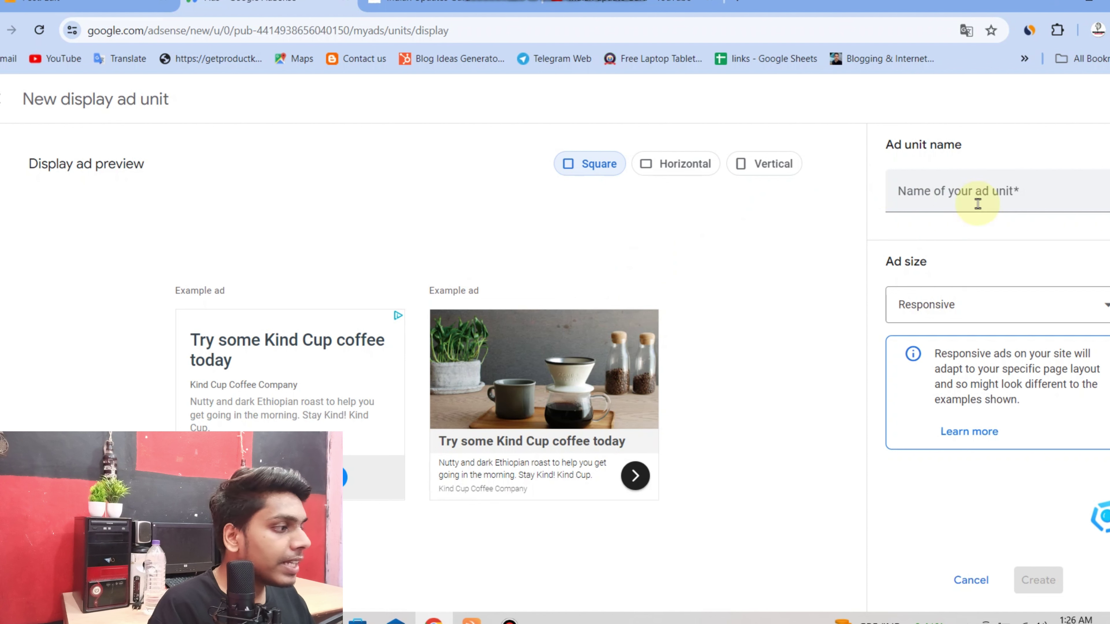
click(945, 199)
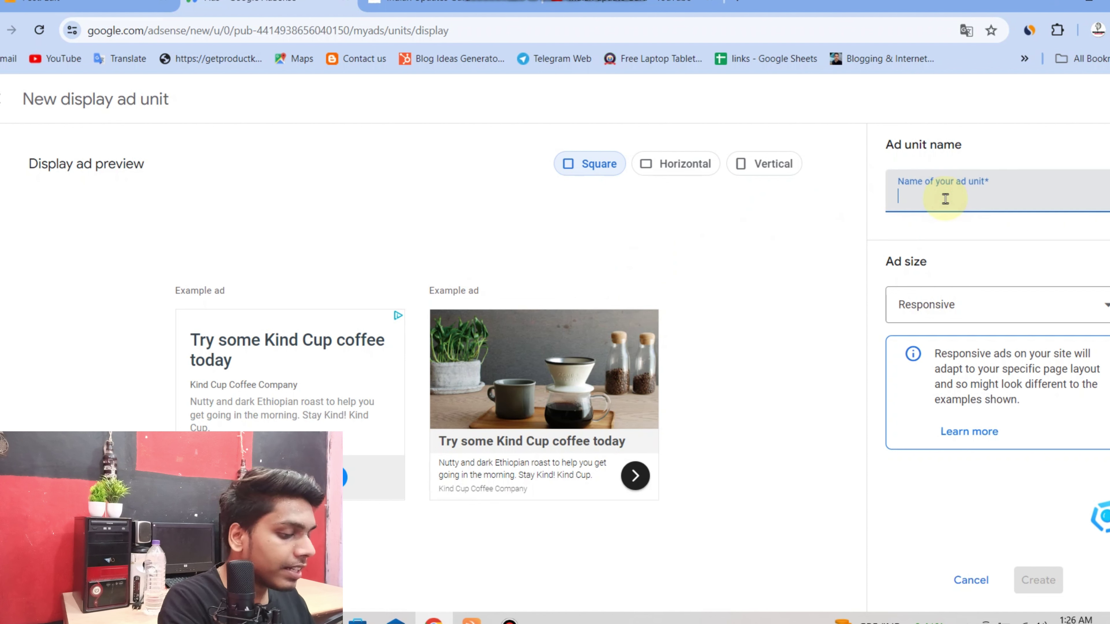
text(afh)
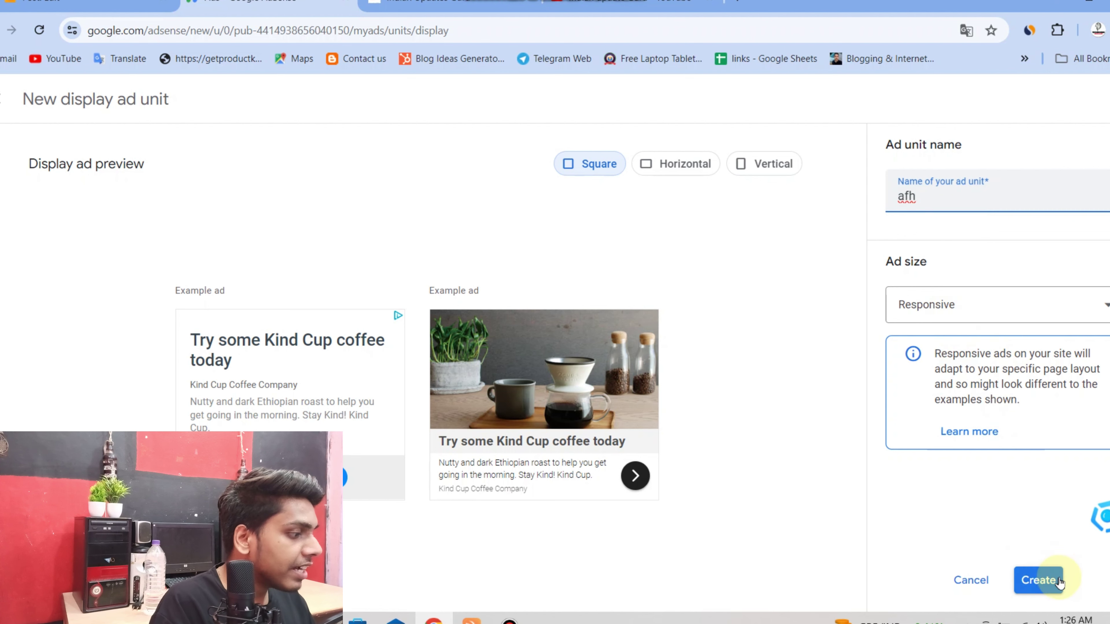
click(1051, 584)
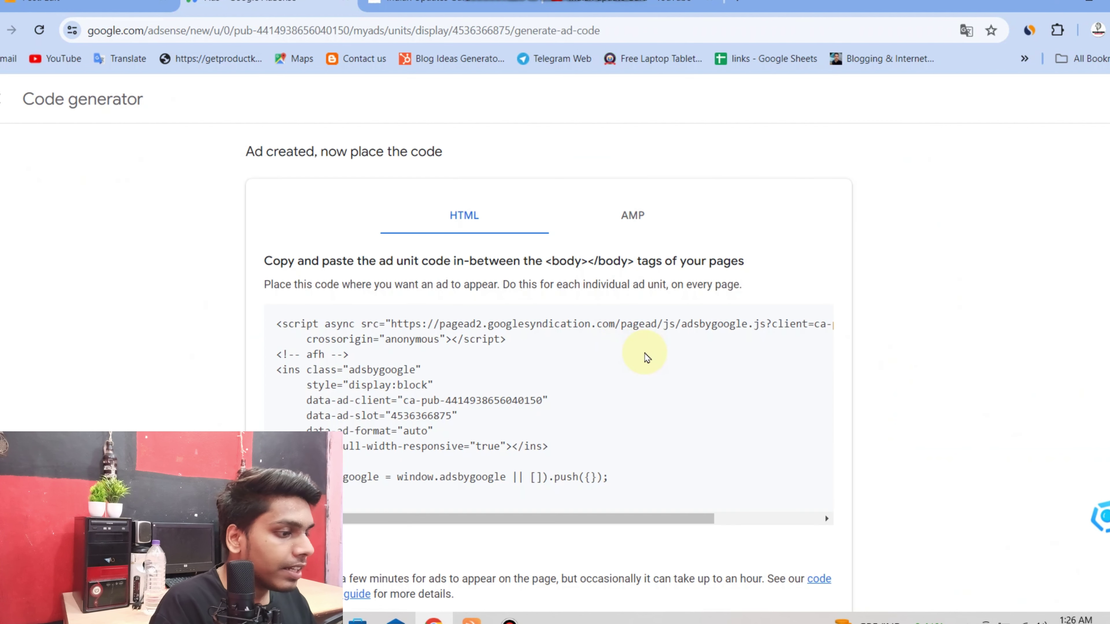
scroll(564, 375, down, 1)
click(478, 485)
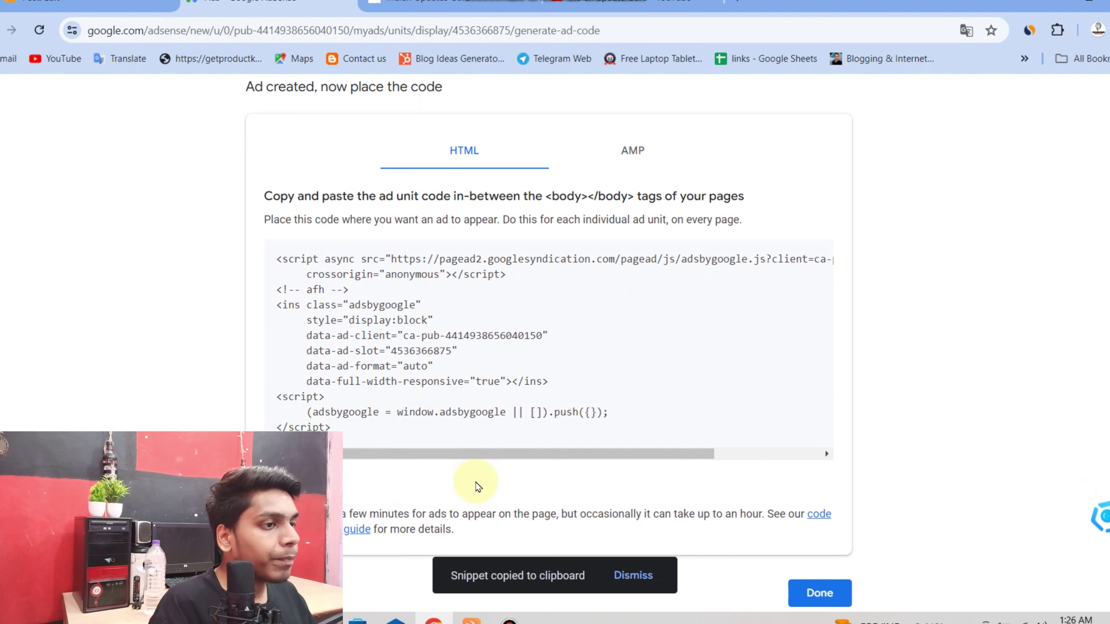
Return to the Blogger post, show it in HTML view and search the source for the 123 placeholders
click(39, 2)
click(454, 299)
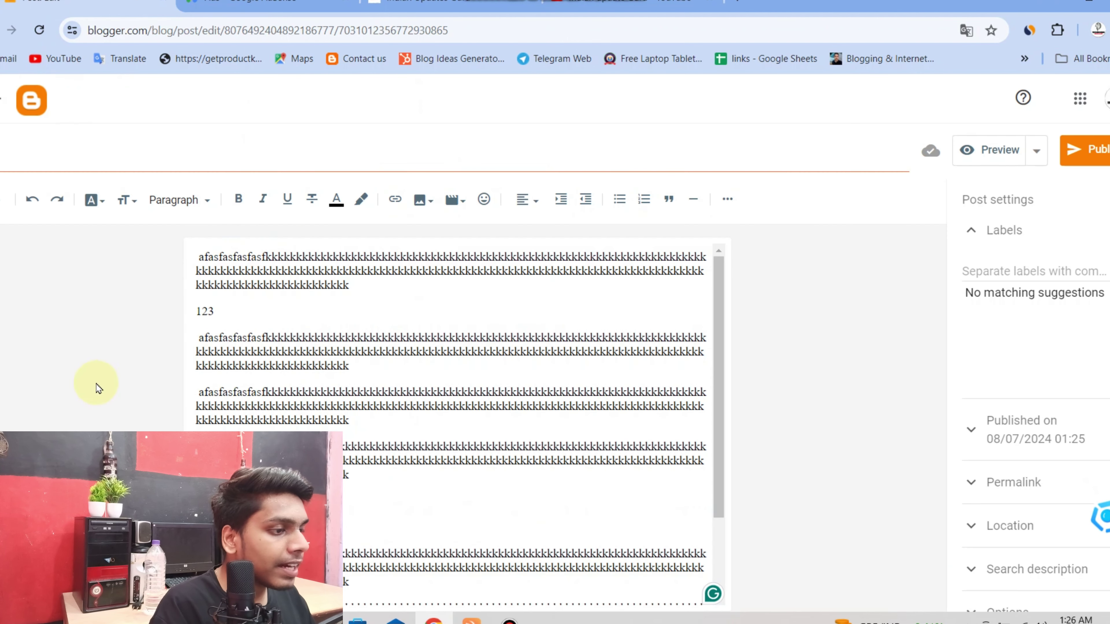
click(201, 327)
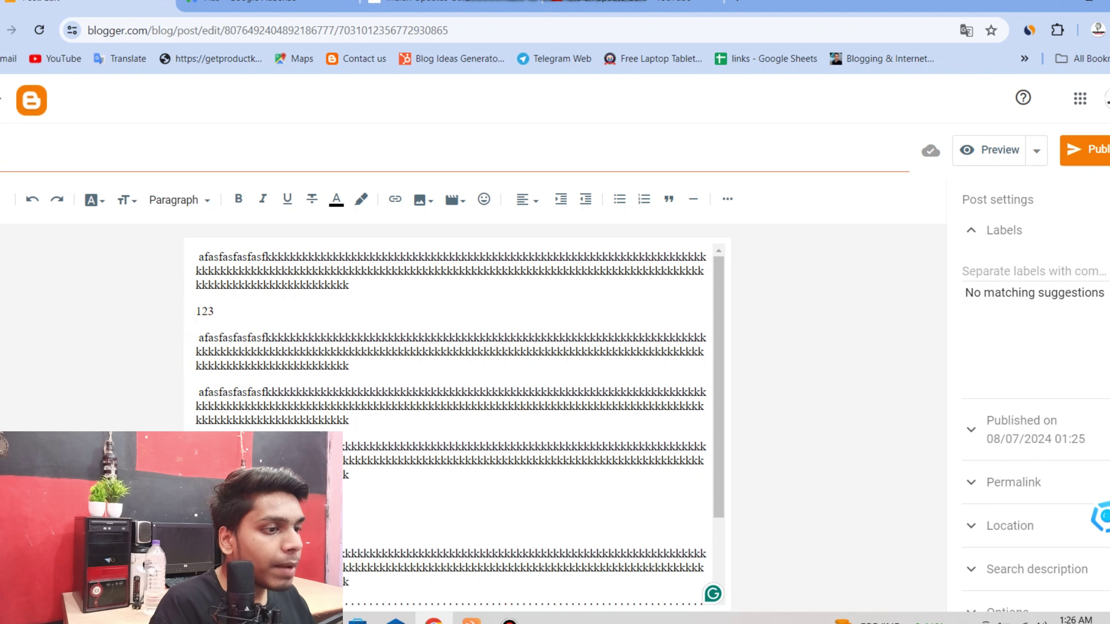
click(4, 200)
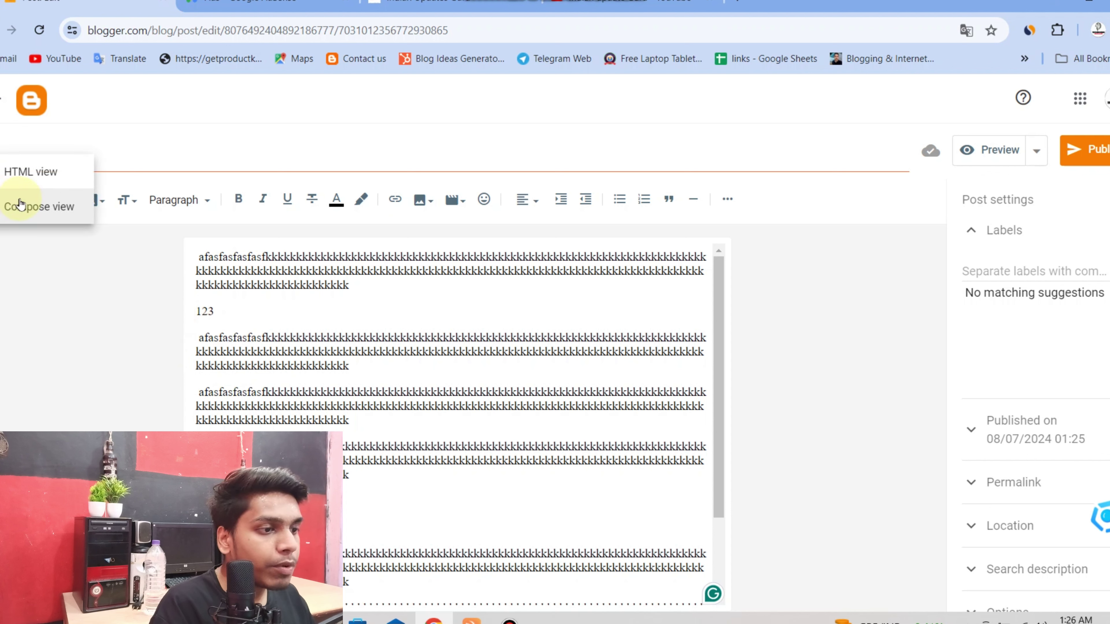
click(32, 174)
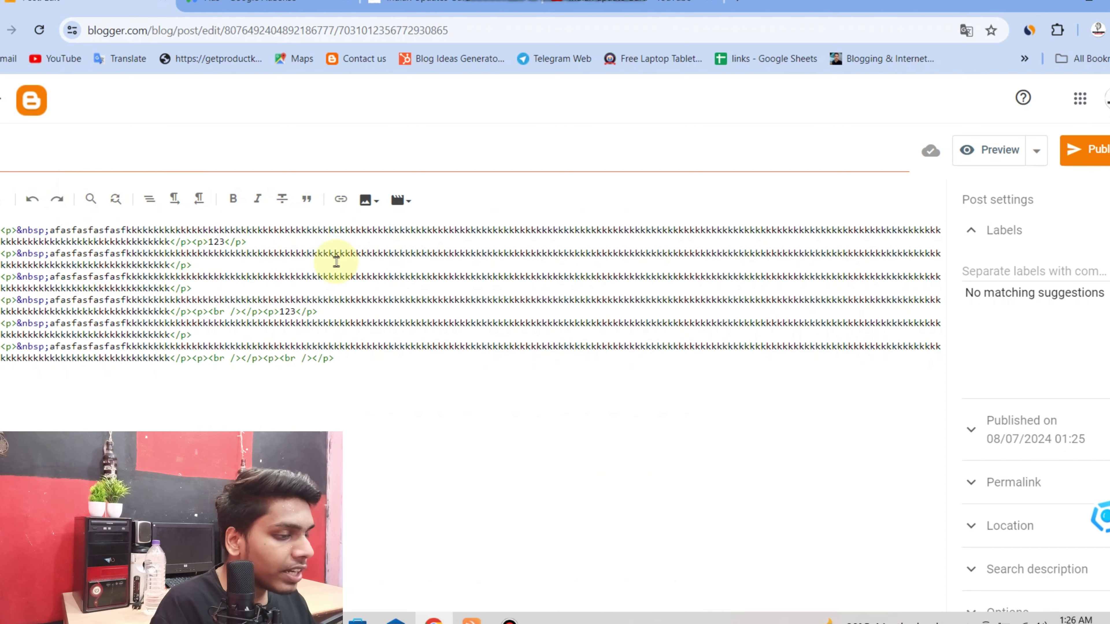
key(ctrl+f)
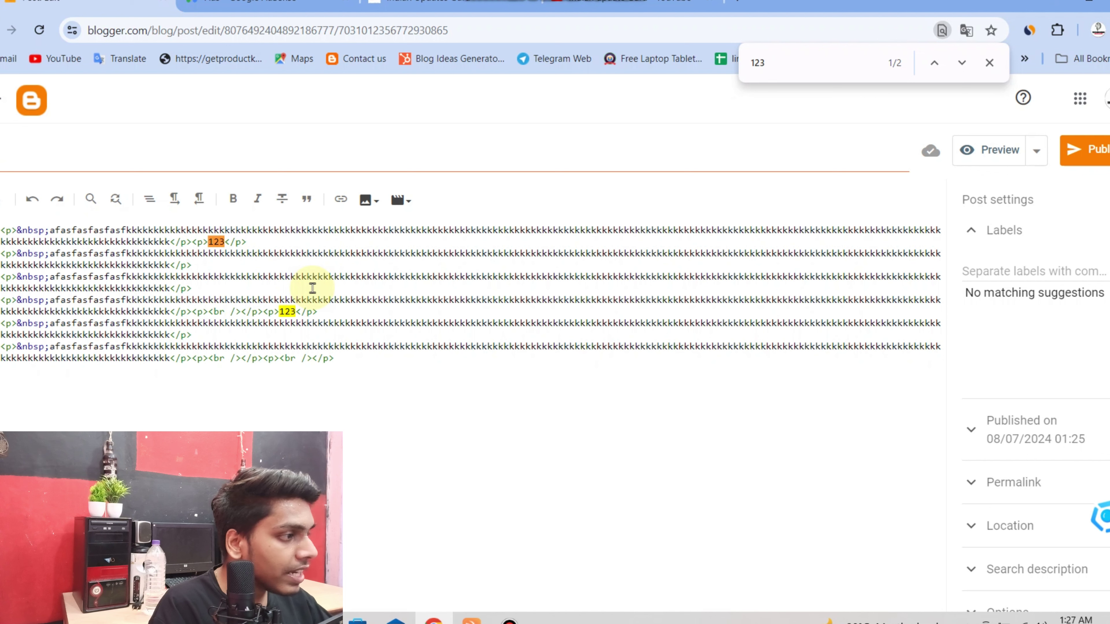
key(Return)
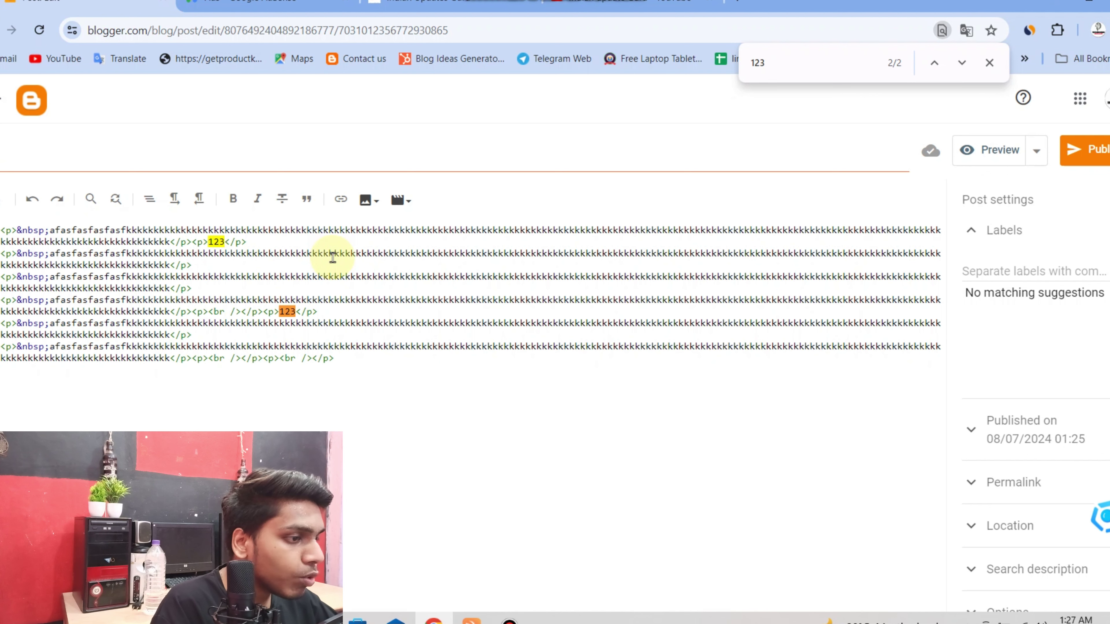
Replace both 123 placeholders in the post's HTML source with the copied afh ad code
key(BackSpace)
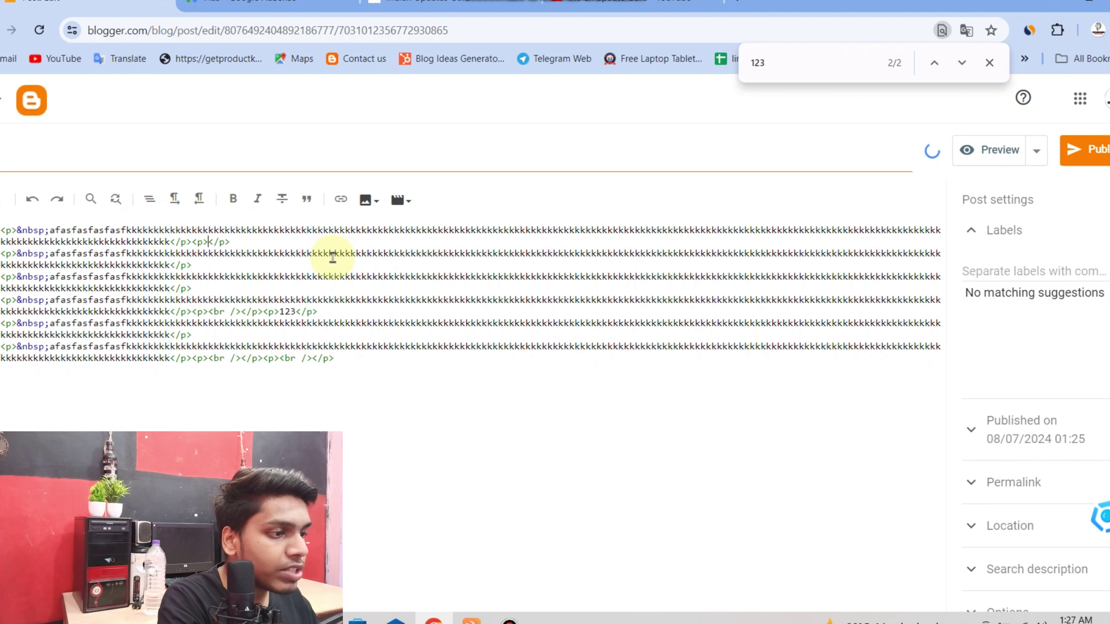
key(ctrl+v)
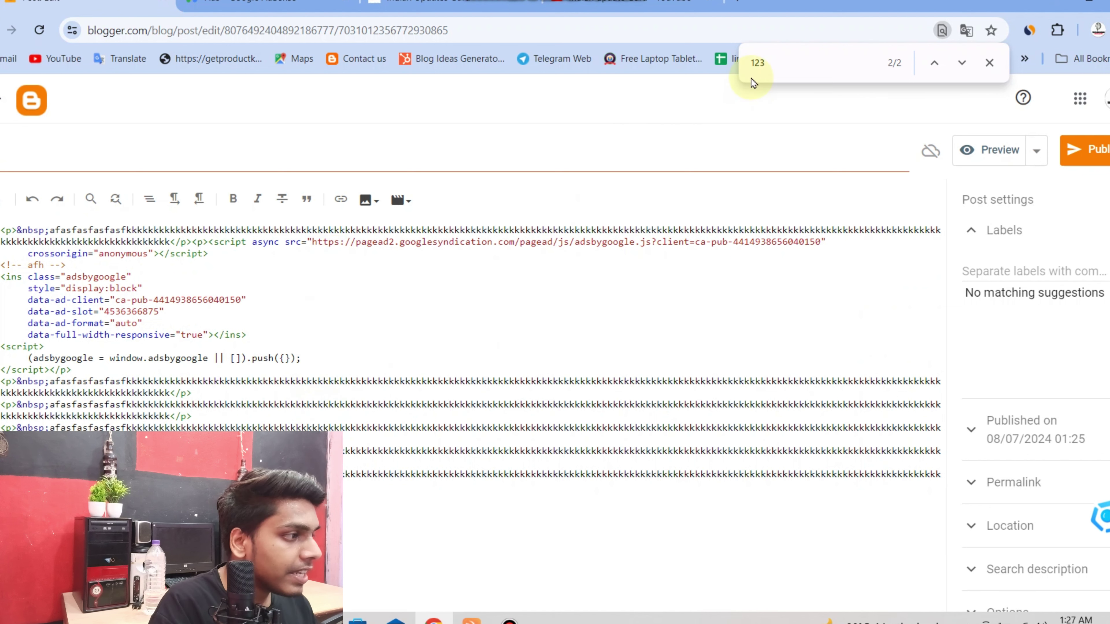
click(804, 57)
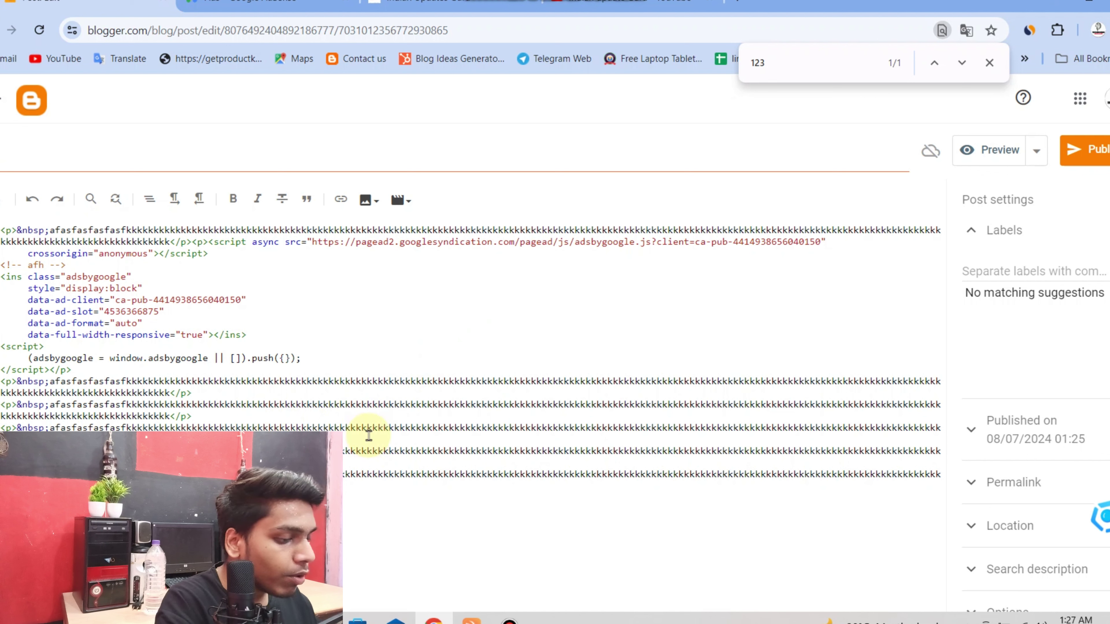
click(368, 434)
key(ctrl+v)
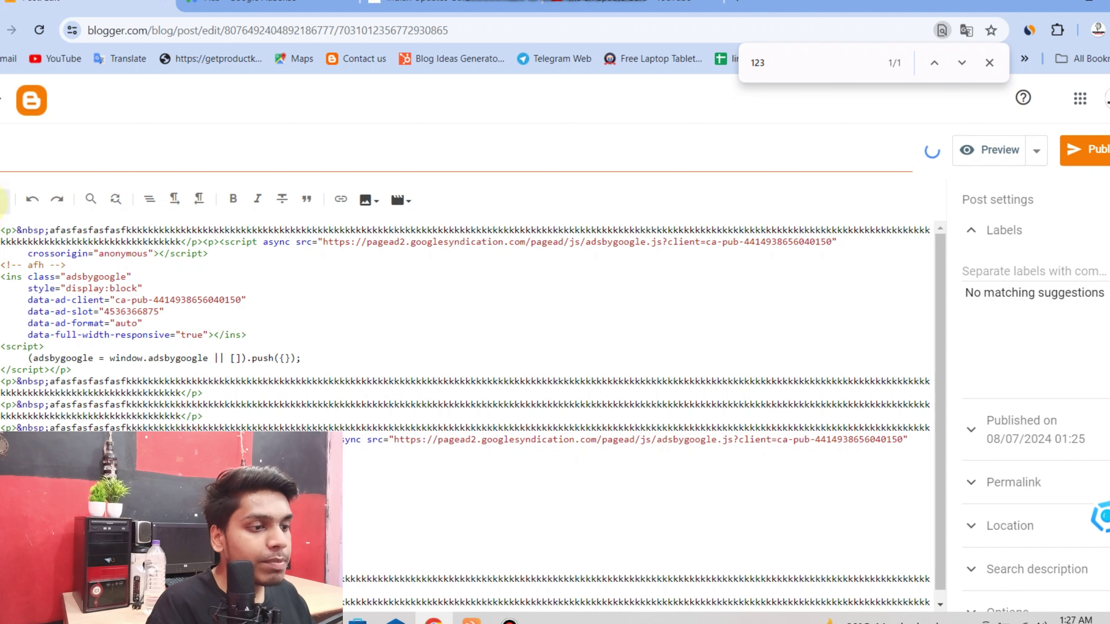
Show the post in Compose view to check the spots holding the ad code, and go back to HTML view
click(4, 202)
click(26, 240)
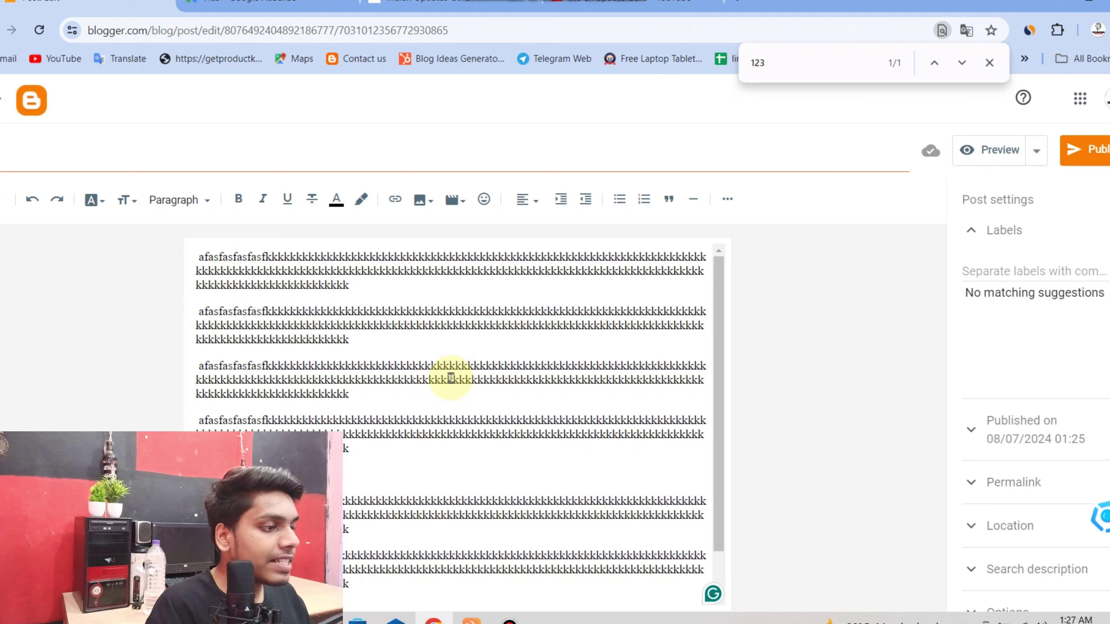
scroll(390, 326, down, 1)
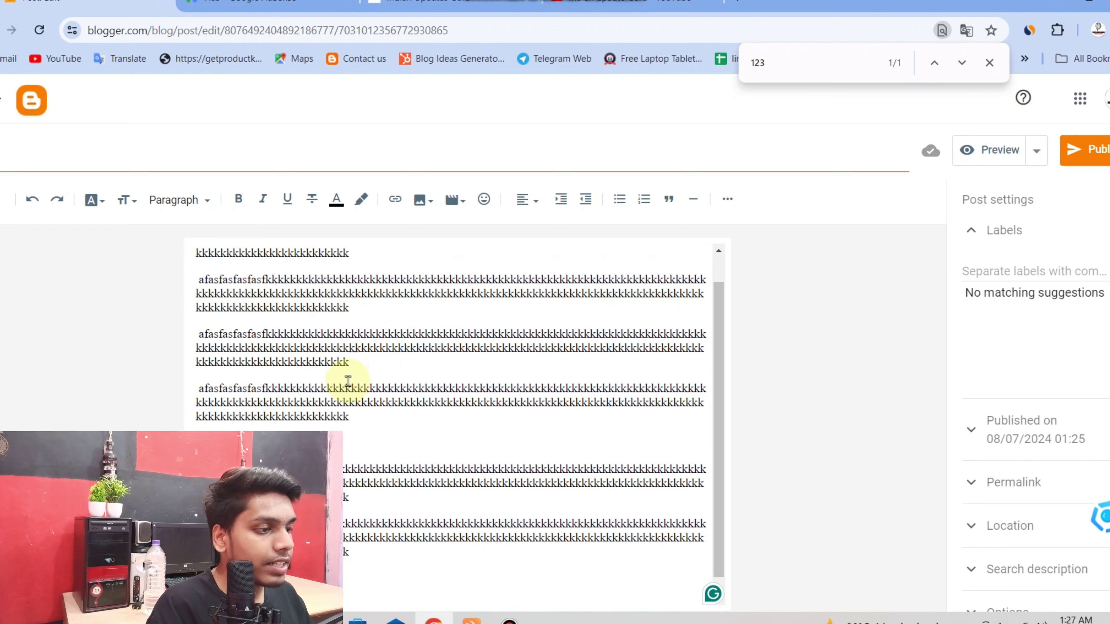
scroll(347, 381, down, 1)
click(296, 311)
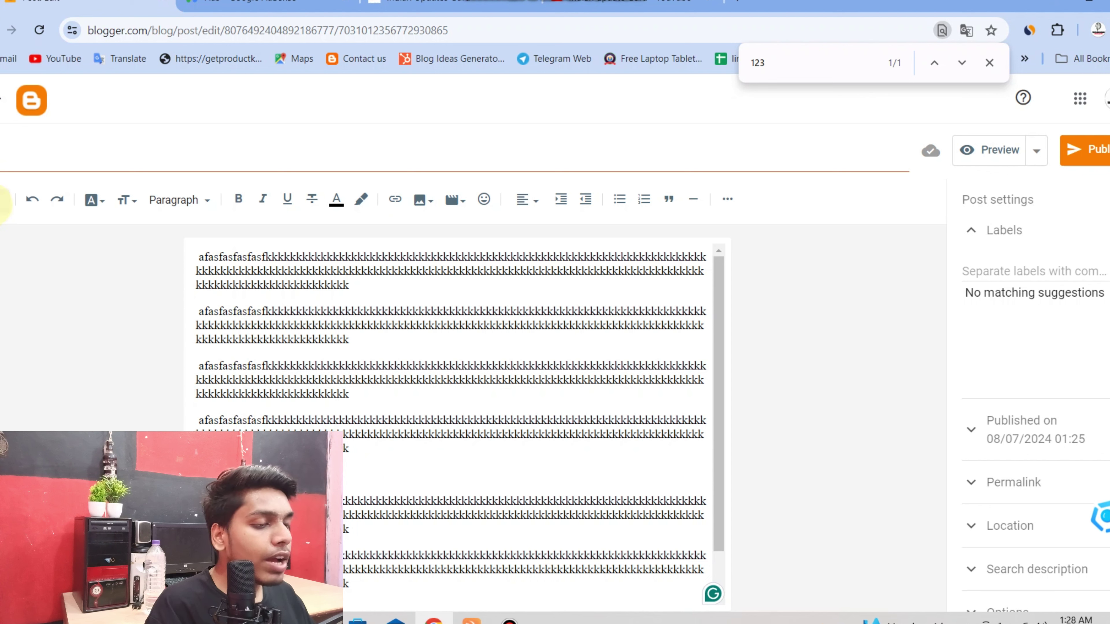
click(2, 201)
click(69, 176)
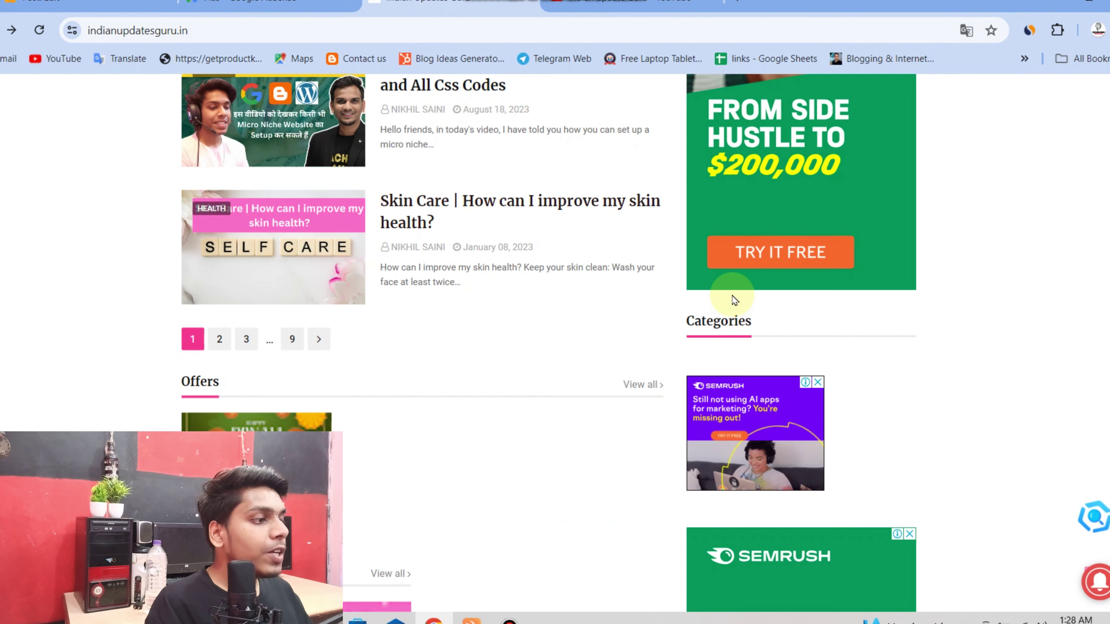
Look over the ads on the live site's homepage and switch to the Indian Update Guru channel on YouTube
scroll(800, 290, up, 8)
scroll(836, 340, up, 12)
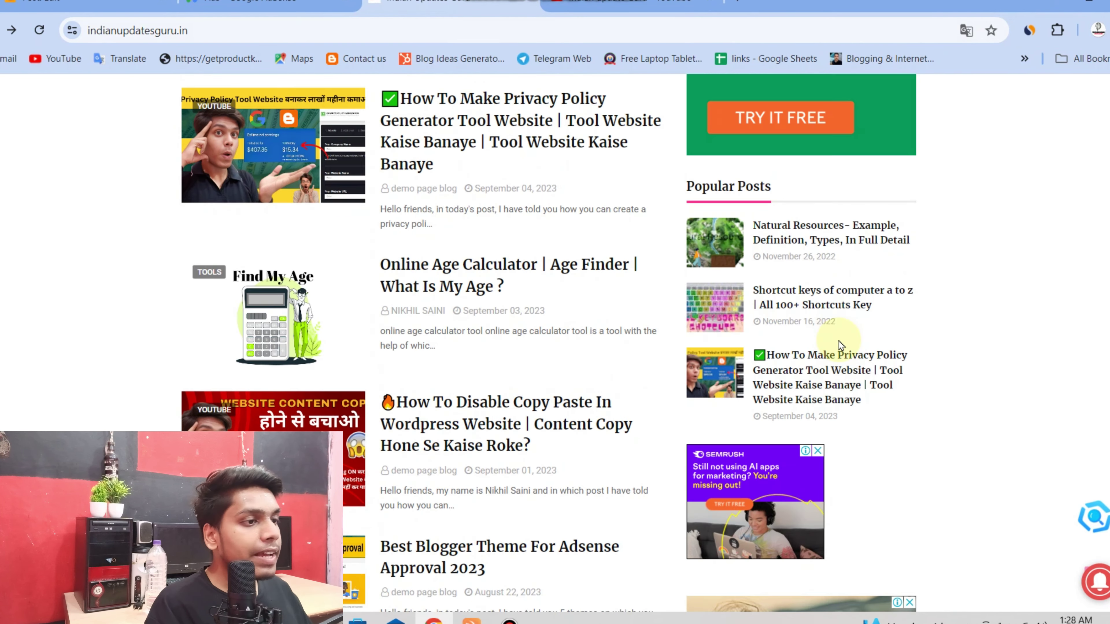
key(ctrl+Tab)
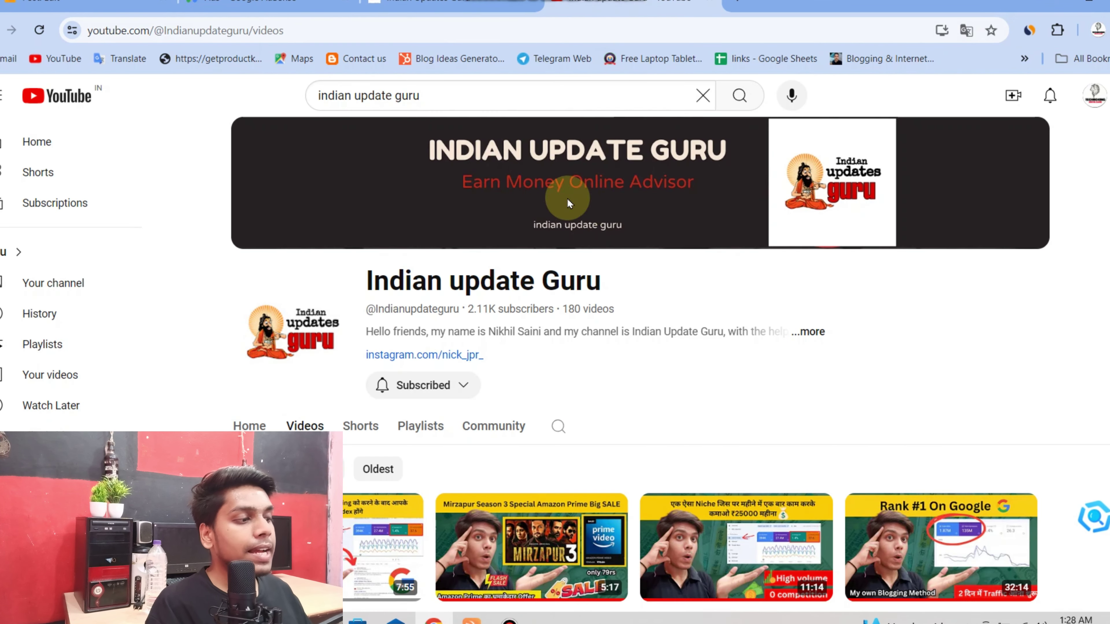